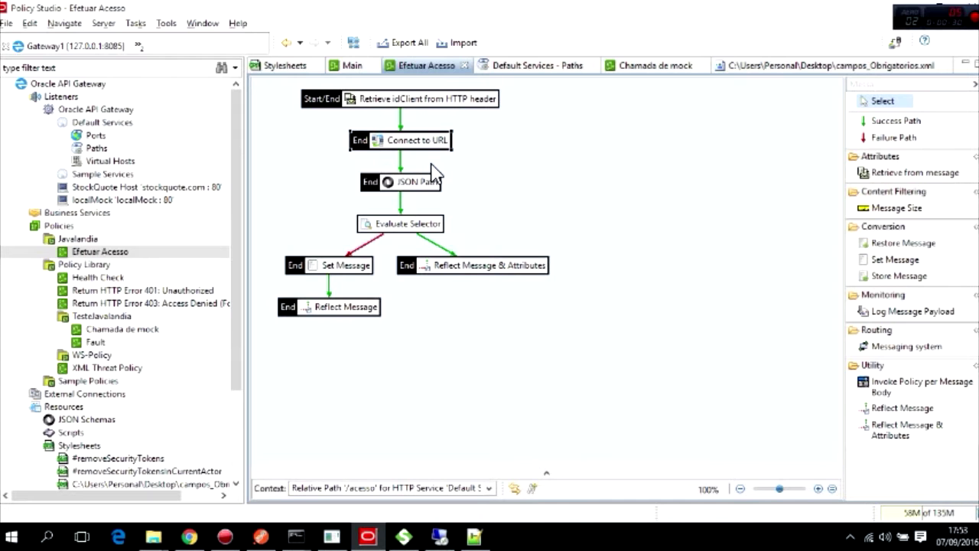
Inspect the Connect to URL step's settings and close them unchanged.
mouse_move(409, 147)
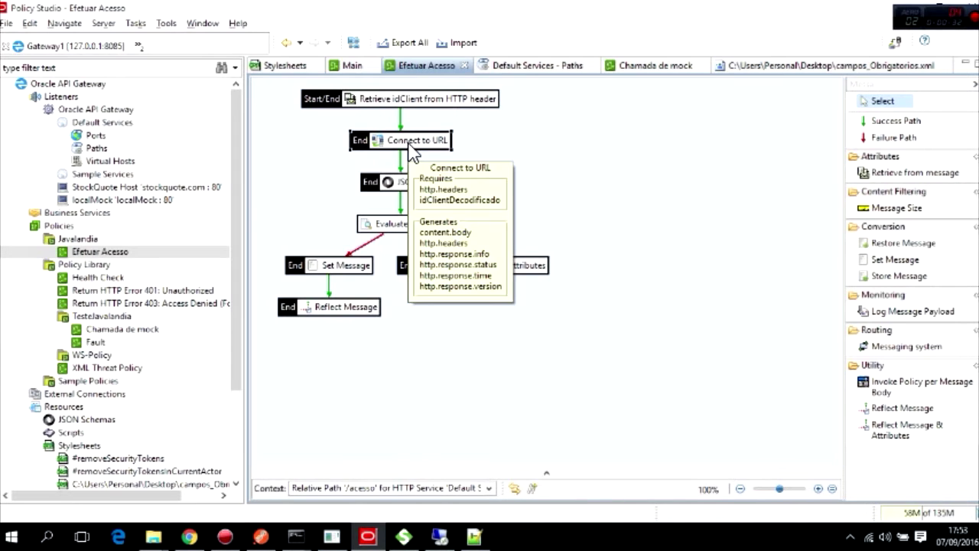
double_click(409, 146)
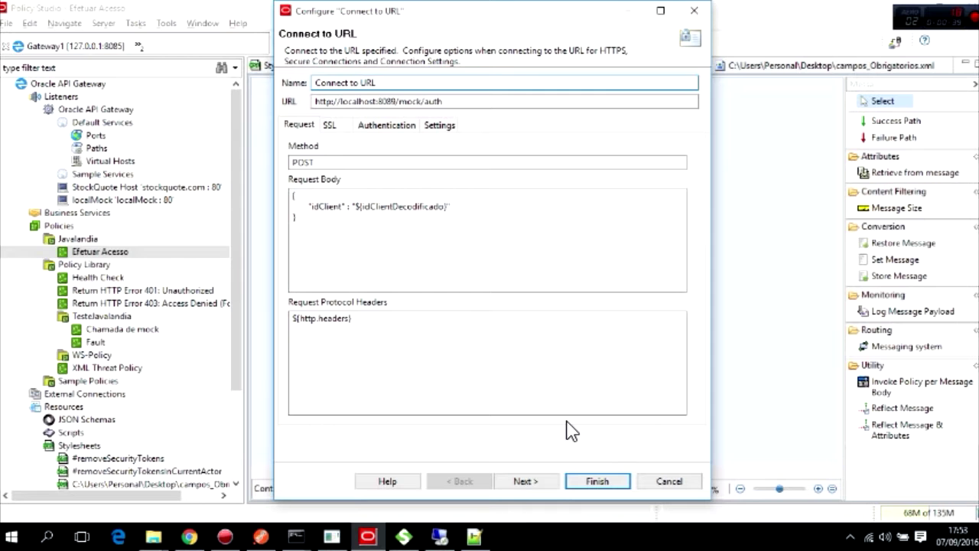
left_click(669, 482)
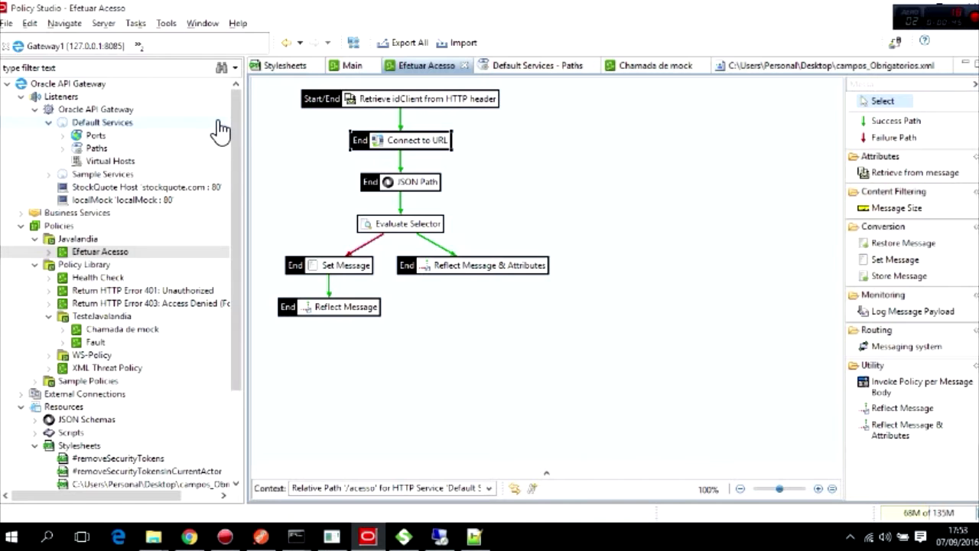
Start a new remote host under the Oracle API Gateway listener with alias and host name mockLocal.
left_click(114, 113)
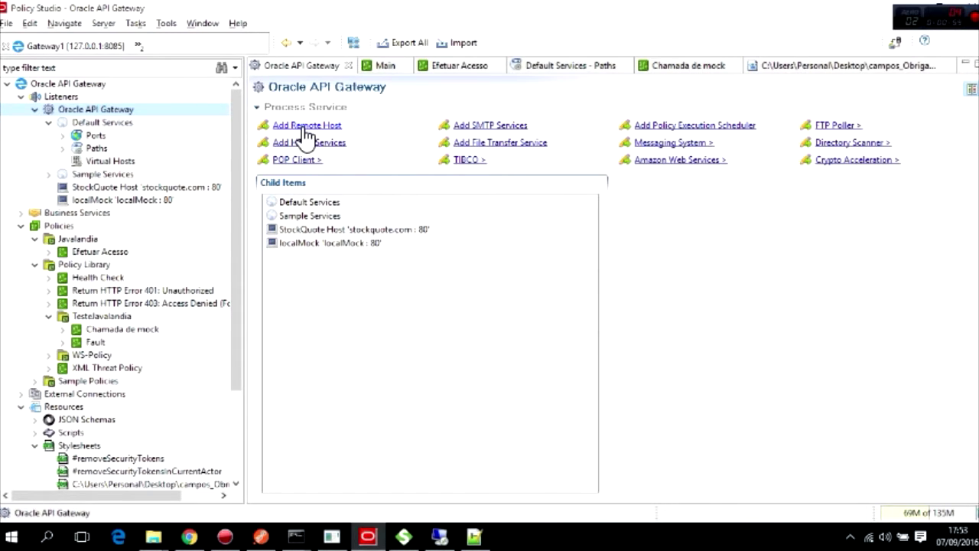
left_click(303, 127)
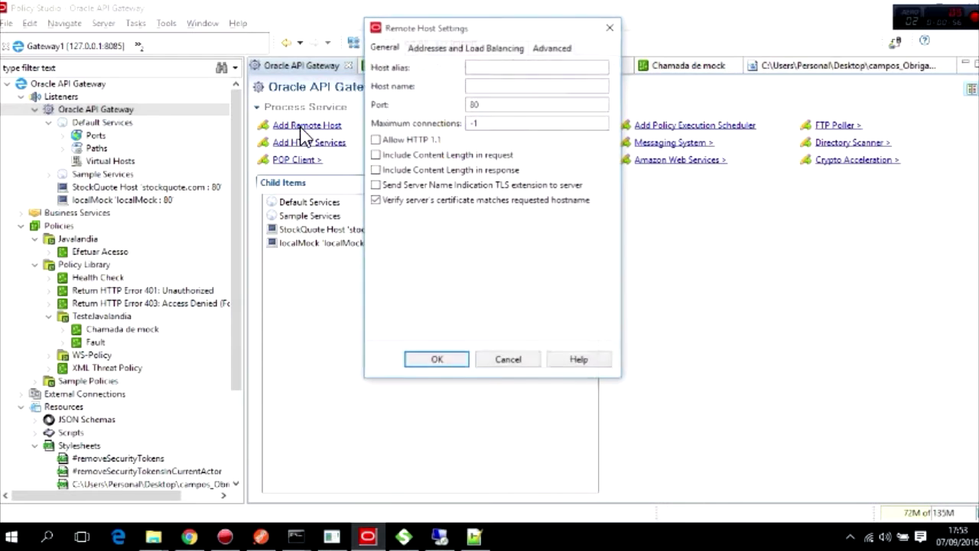
left_click(500, 69)
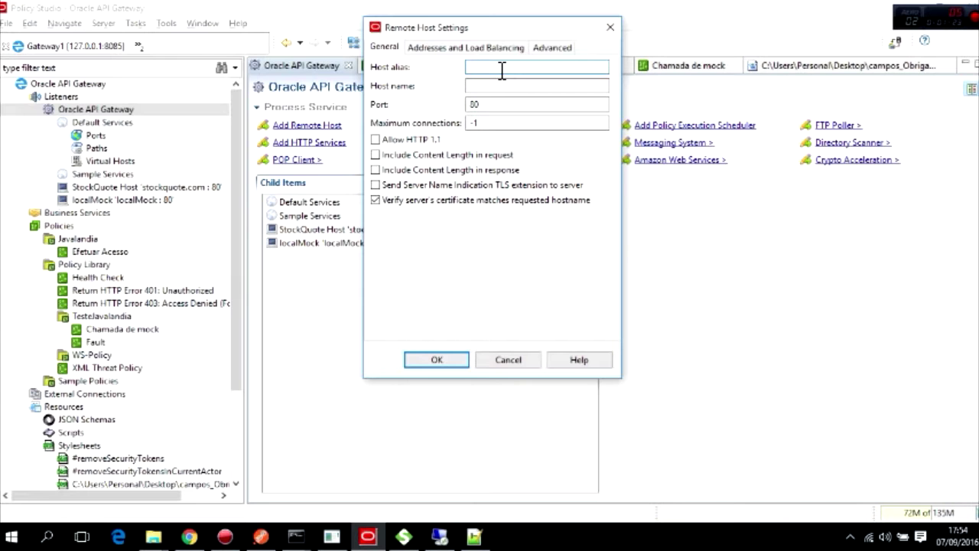
type("moc")
type("kLocal")
key("Tab")
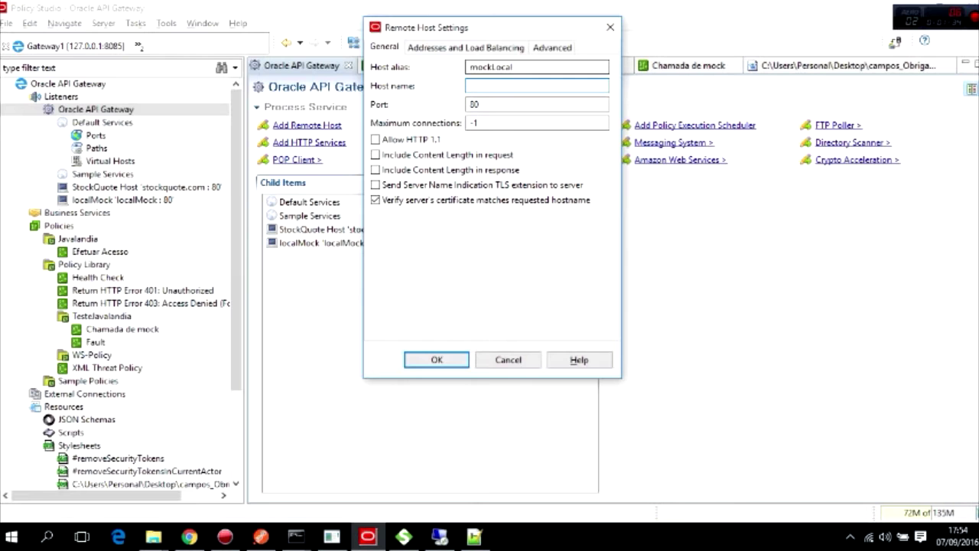
type("mockLocal")
Add localhost:8089 as the Highest Priority address and save the mockLocal remote host.
left_click(448, 47)
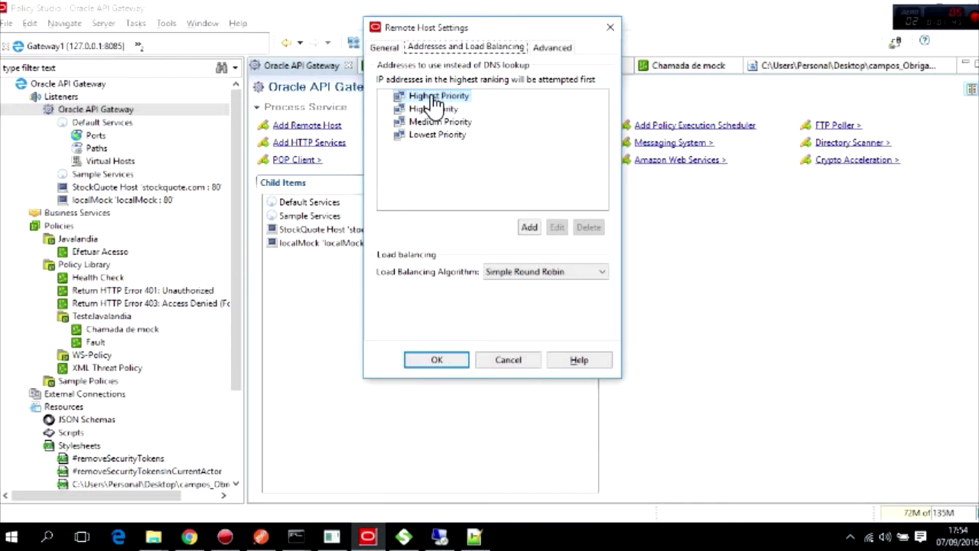
left_click(529, 227)
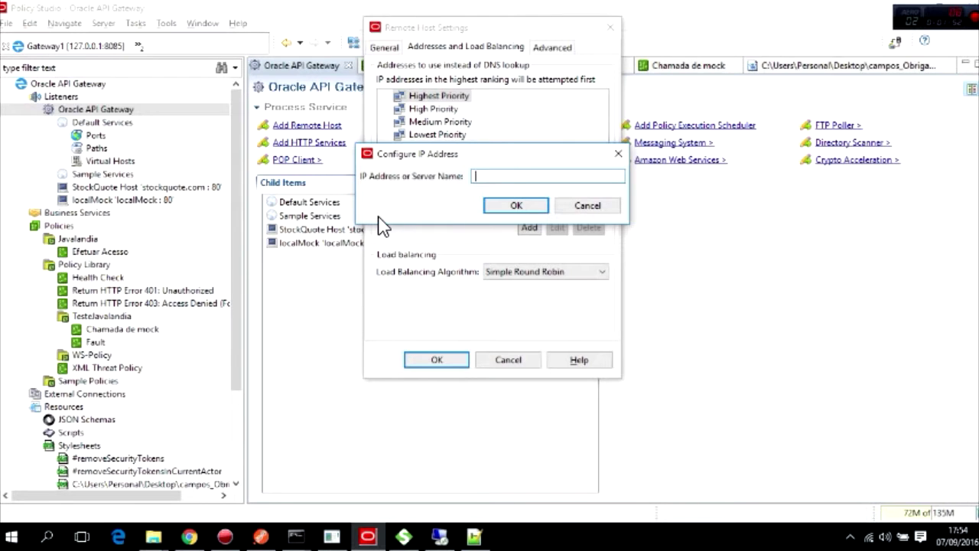
type("localhost:8089")
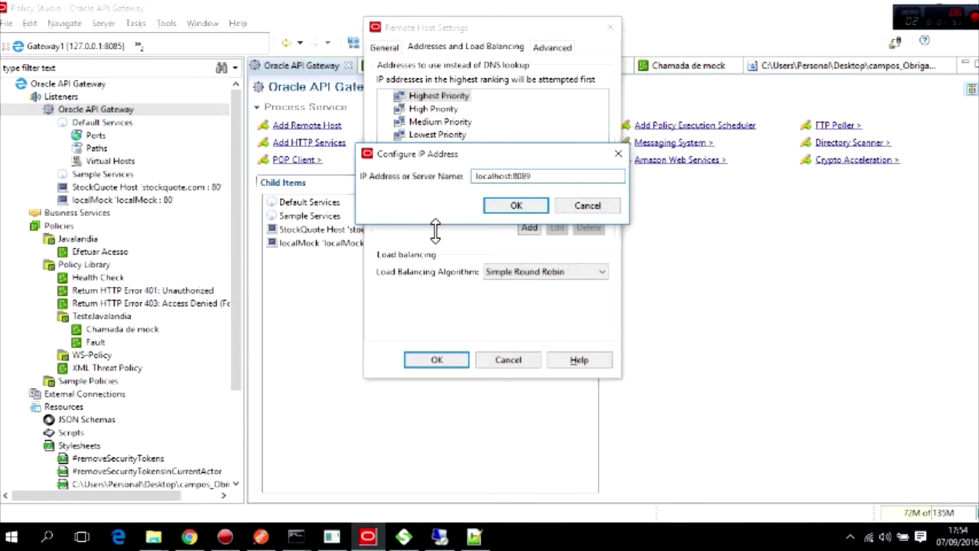
left_click(518, 206)
left_click(386, 97)
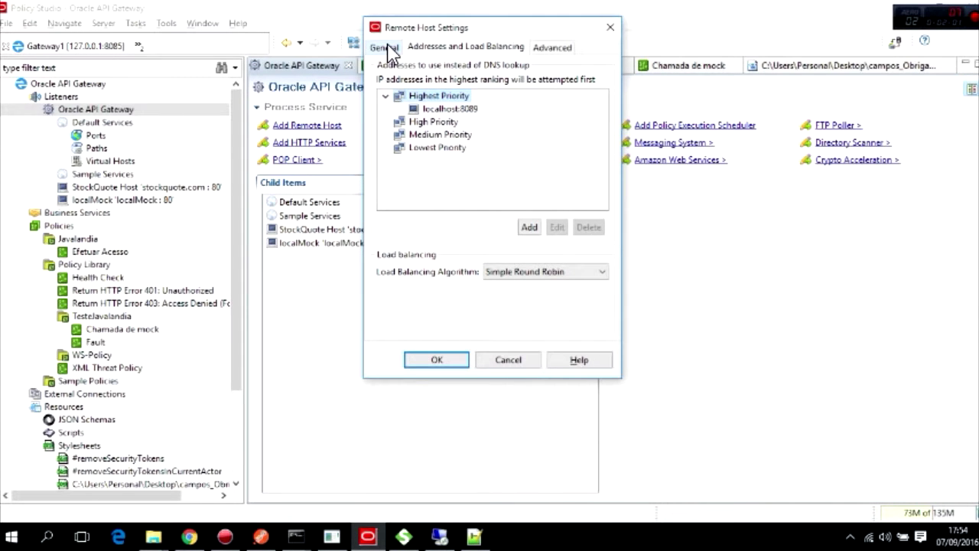
left_click(388, 50)
left_click(490, 86)
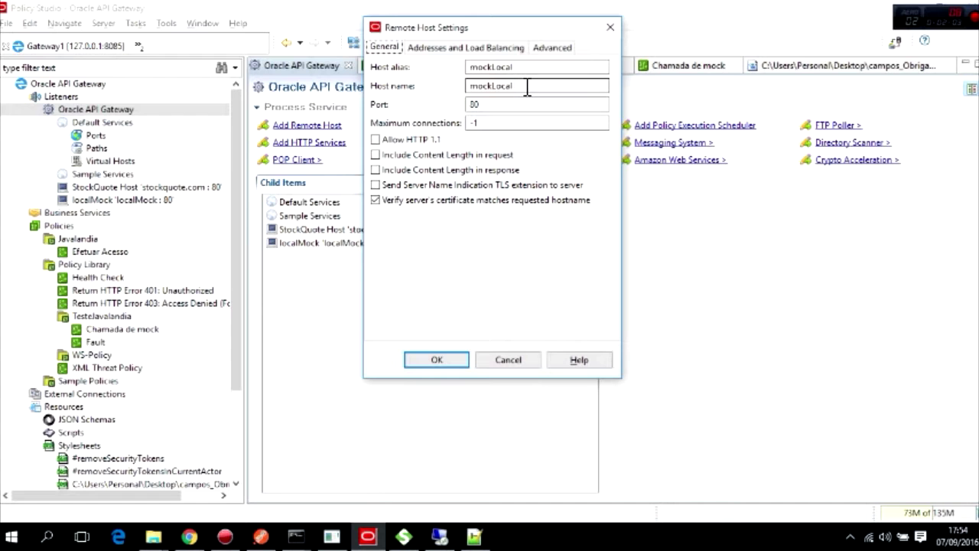
left_click_drag(527, 87, 446, 86)
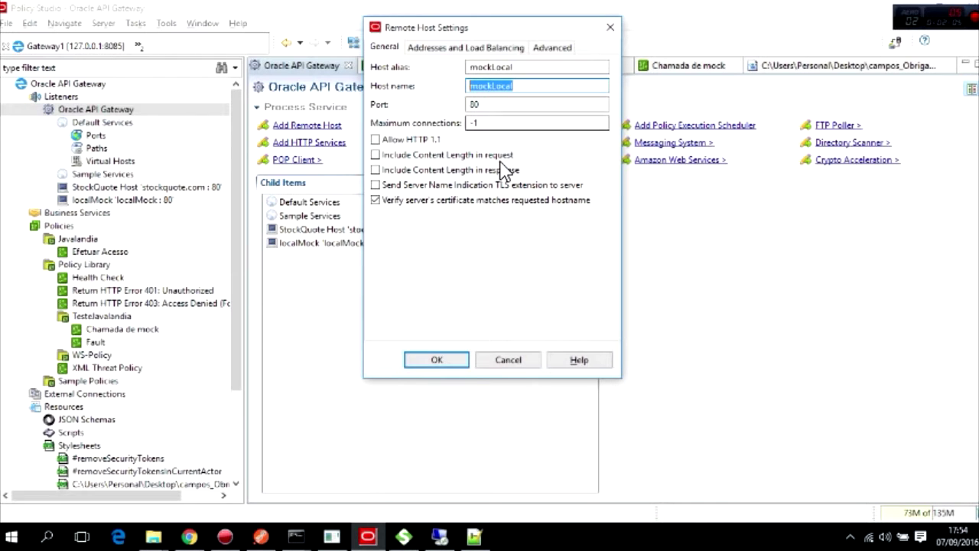
left_click(456, 366)
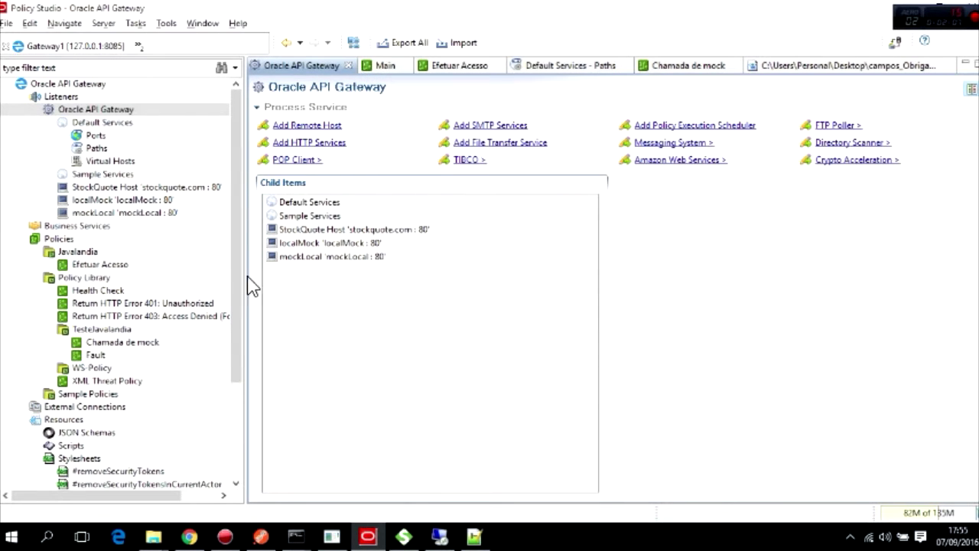
left_click(34, 277)
double_click(97, 265)
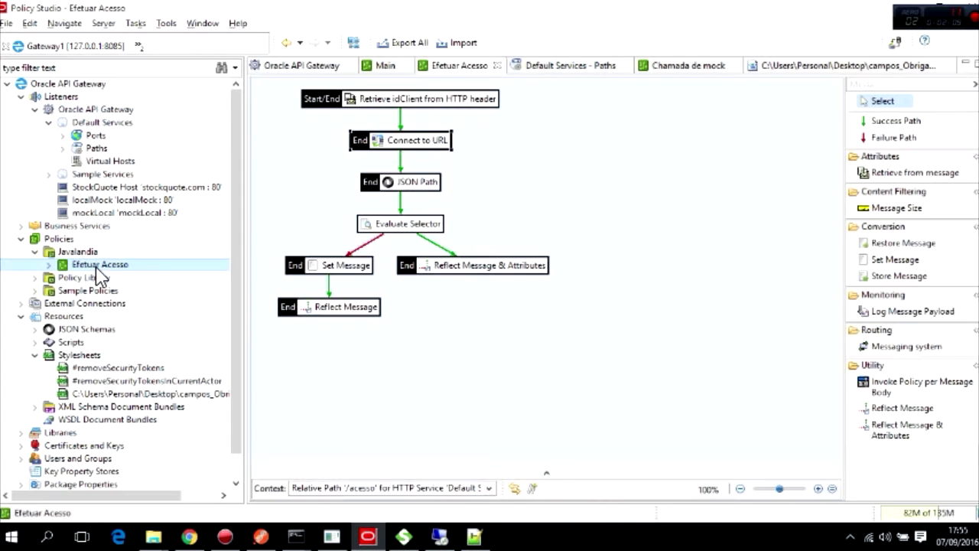
double_click(414, 145)
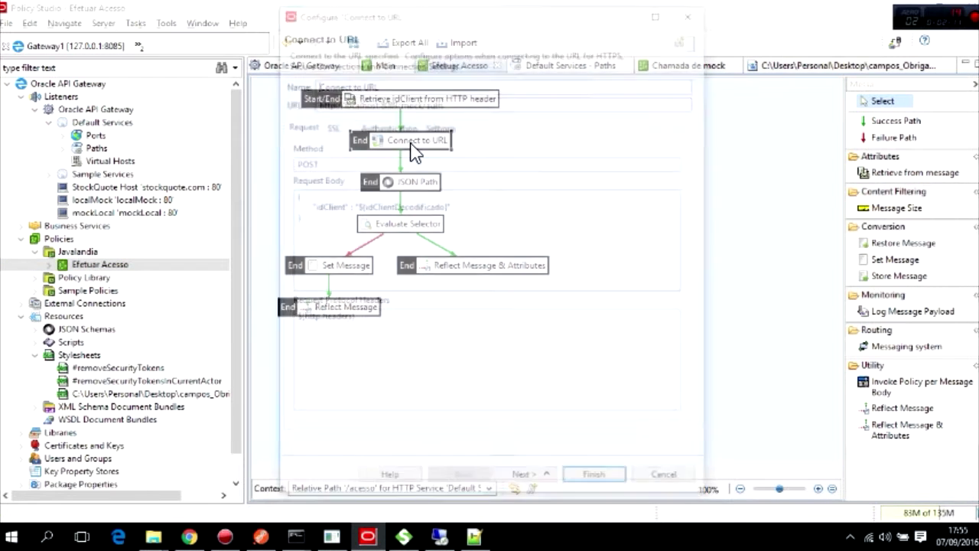
left_click_drag(339, 101, 396, 102)
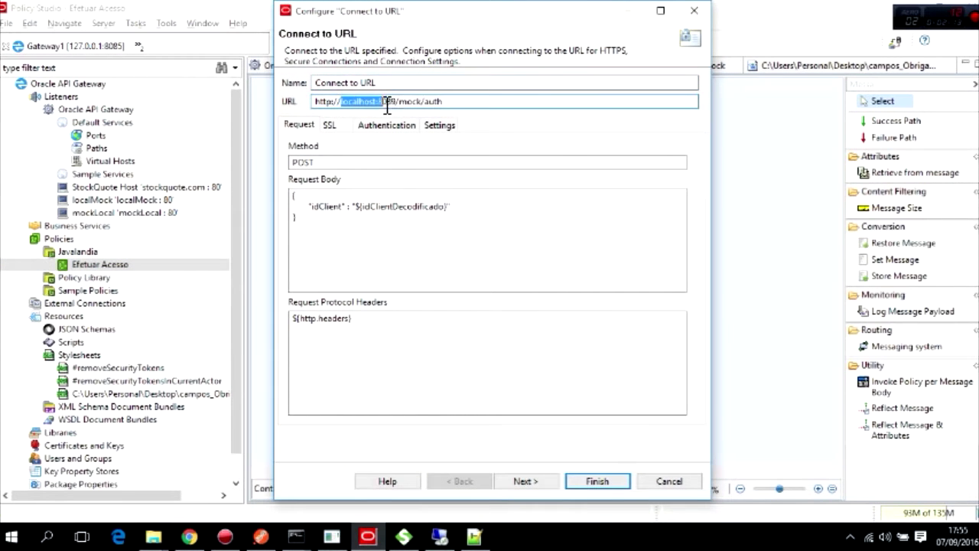
type("mockLocal")
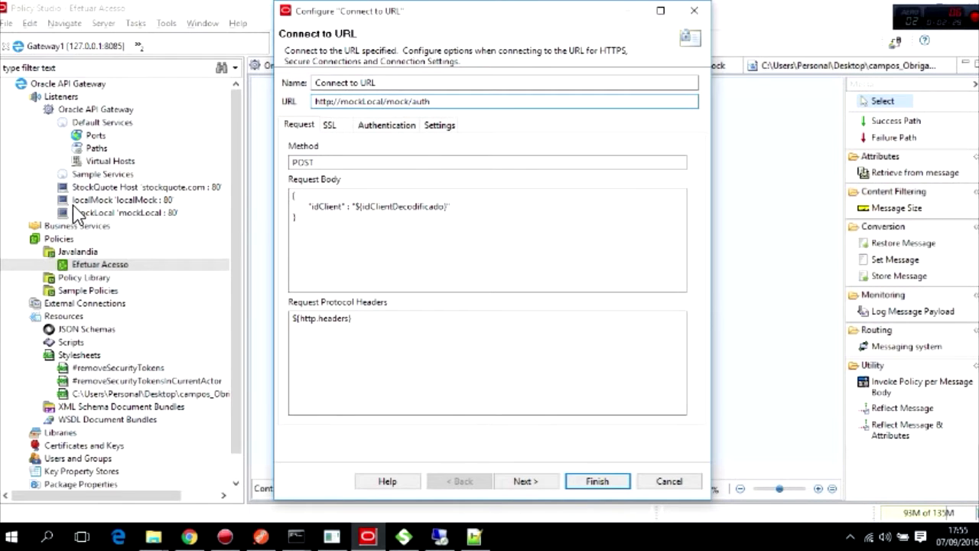
left_click(540, 481)
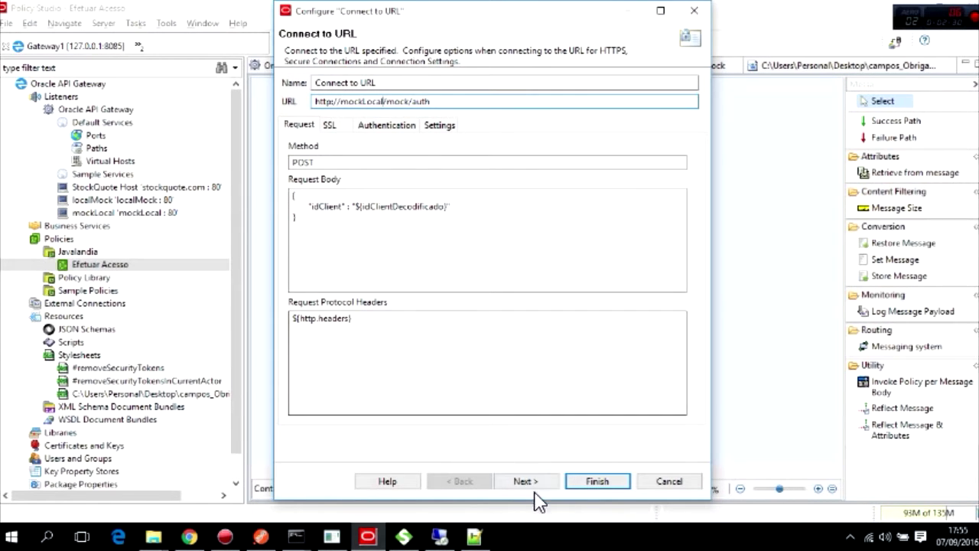
left_click(589, 480)
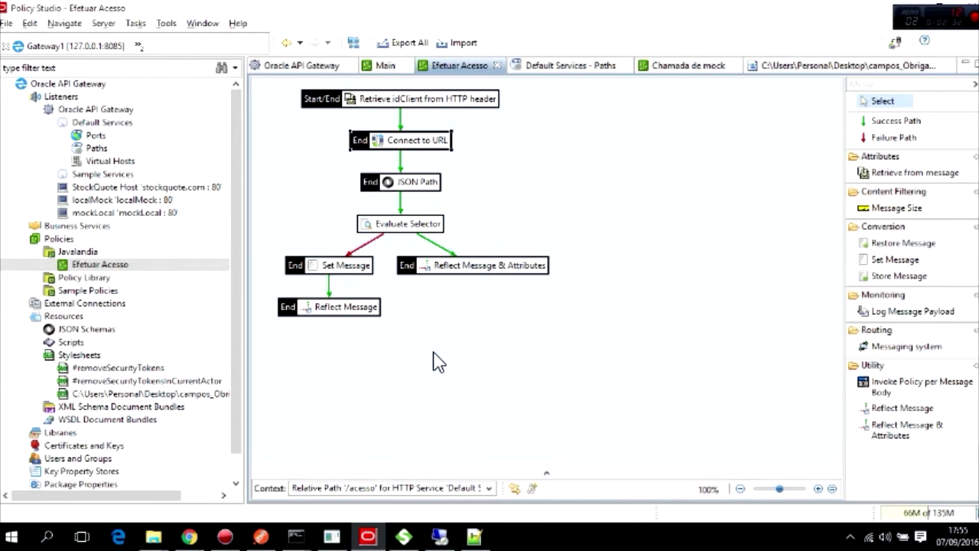
In Postman, open the request's JSON body and add a new line after the name field.
mouse_move(411, 264)
left_click(261, 538)
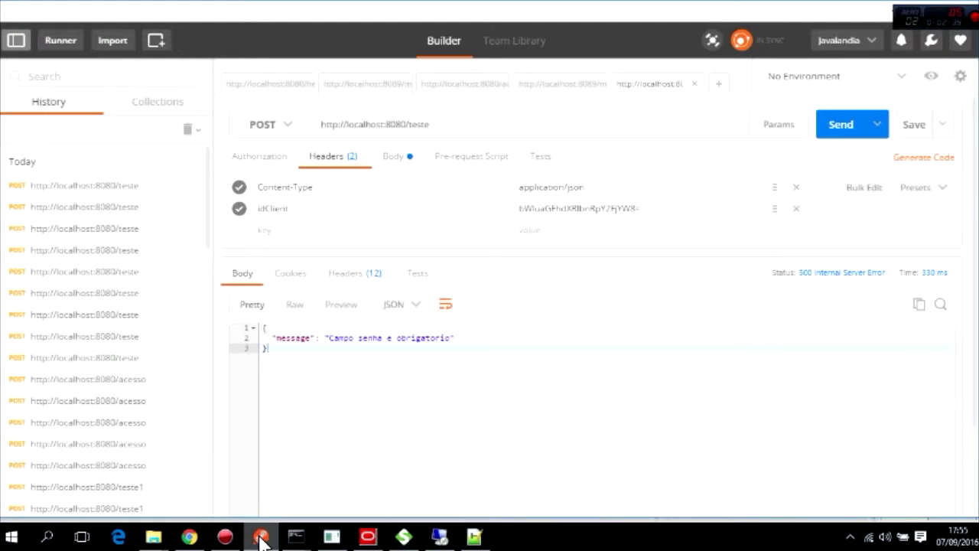
left_click_drag(262, 348, 256, 322)
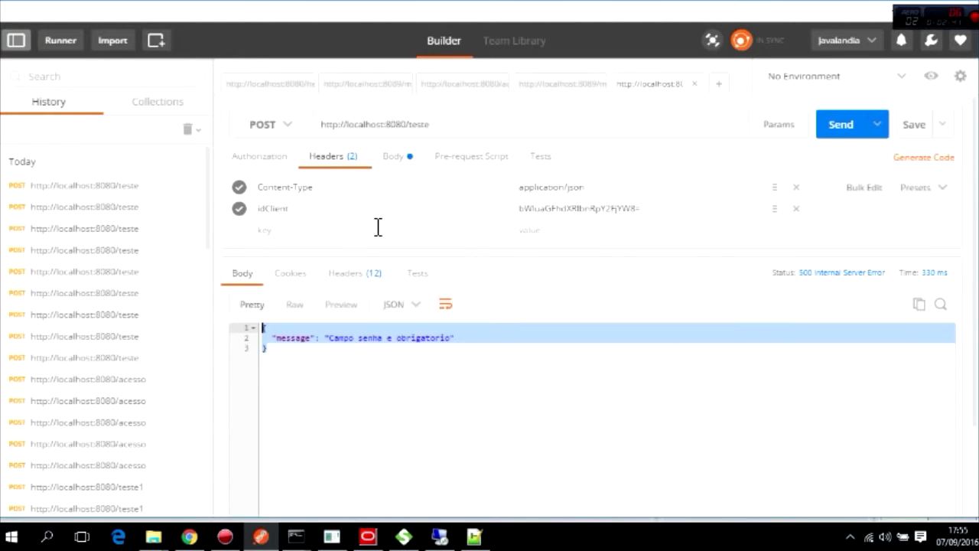
left_click(404, 155)
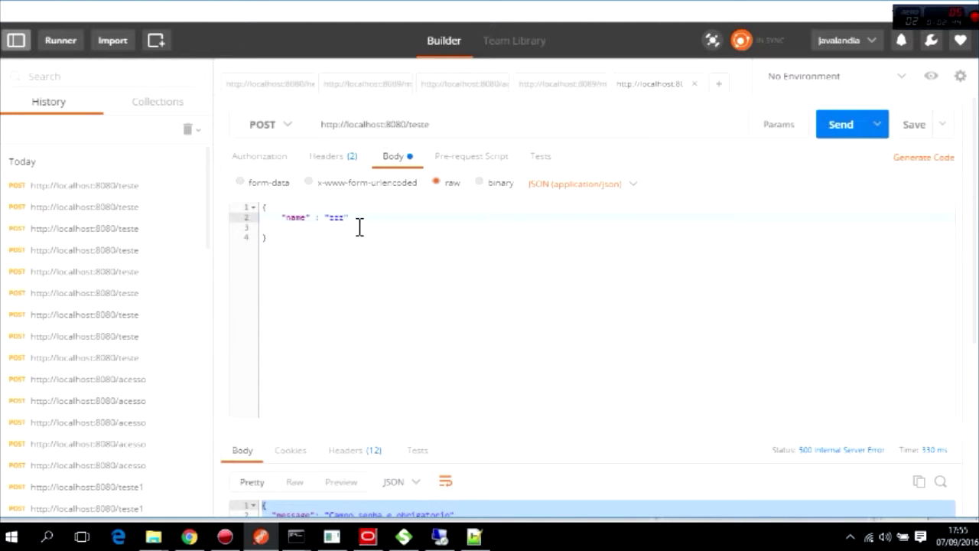
type("\"")
type(",")
key("Return")
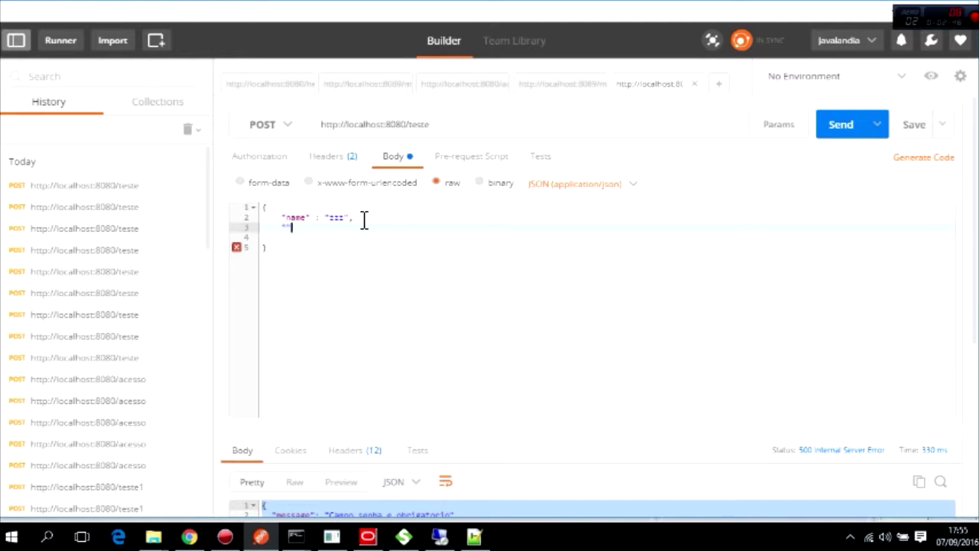
Add a "senha" key with a password value, then return to Policy Studio.
key("Left")
key("Left")
key("Left")
key("Left")
key("Right")
key("Right")
left_click(326, 255)
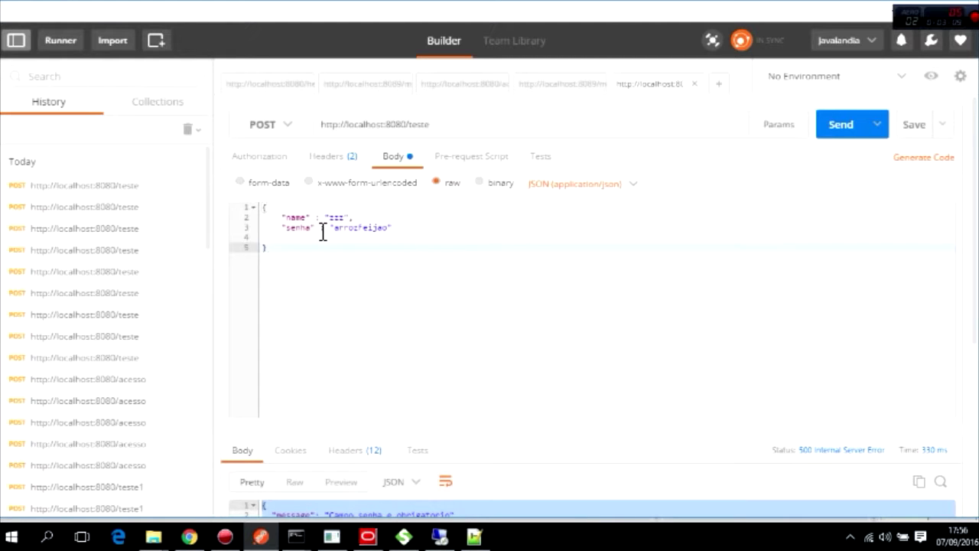
left_click(367, 536)
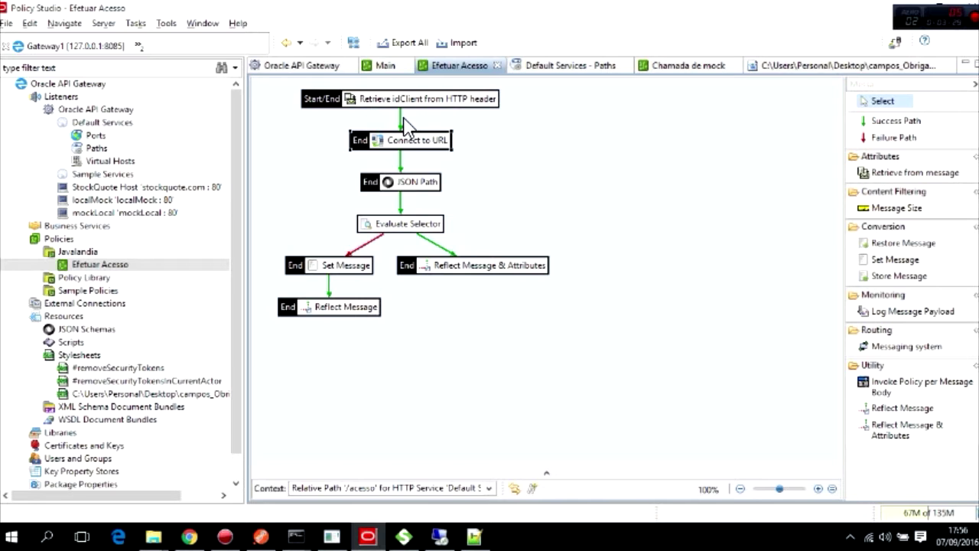
Filter the palette for XML and drop a JSON To XML filter onto the Efetuar Acesso canvas.
left_click(876, 84)
type("XML")
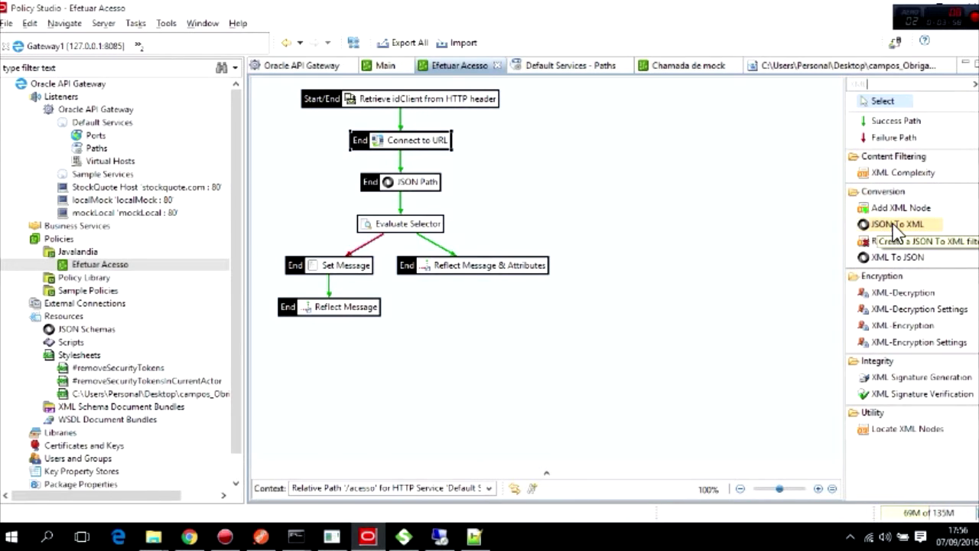
left_click_drag(894, 232, 563, 352)
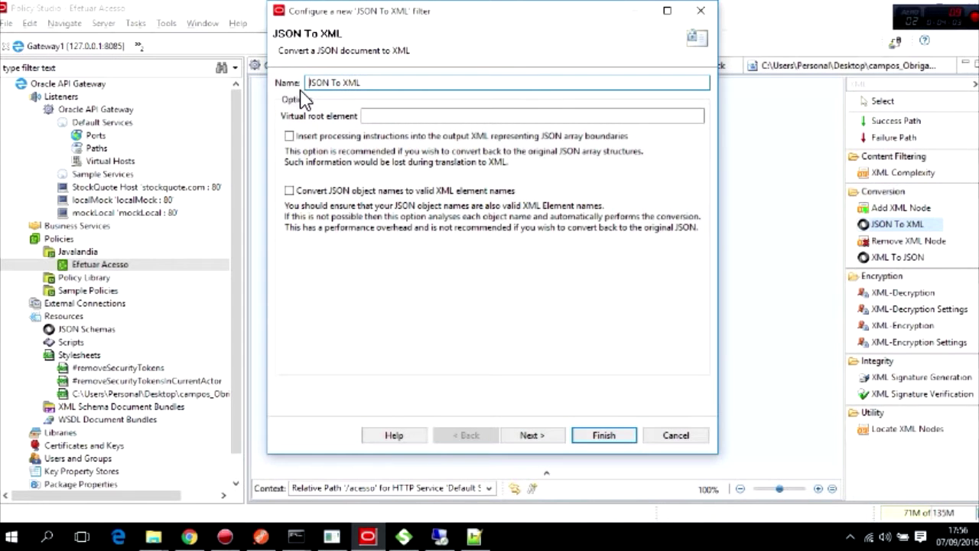
left_click(394, 115)
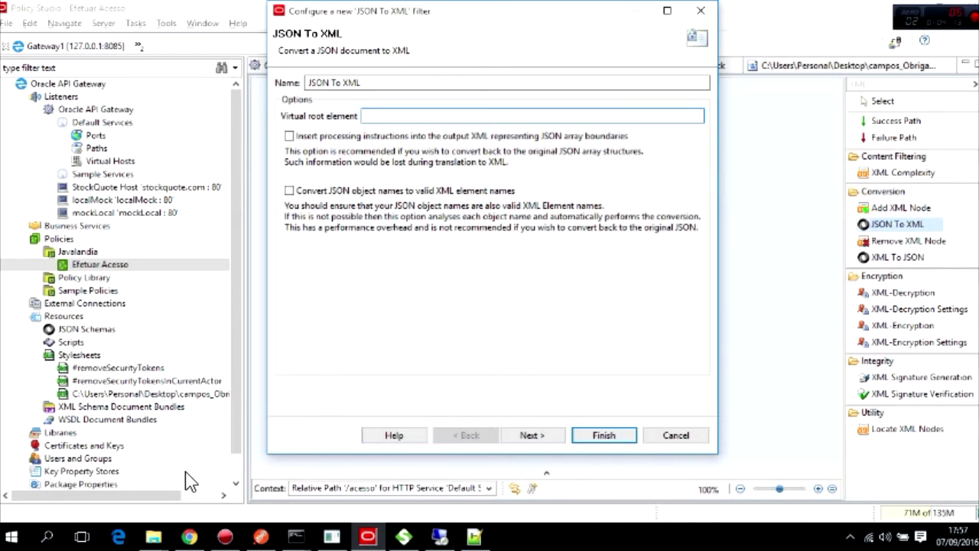
left_click(261, 537)
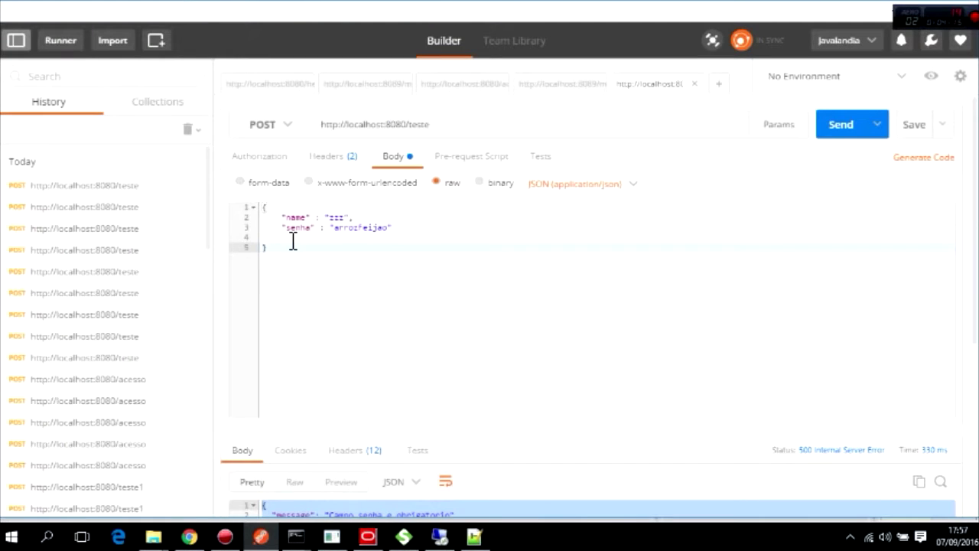
Try wrapping the name and senha fields inside a root object in the Postman body.
left_click_drag(270, 247, 281, 213)
left_click(281, 210)
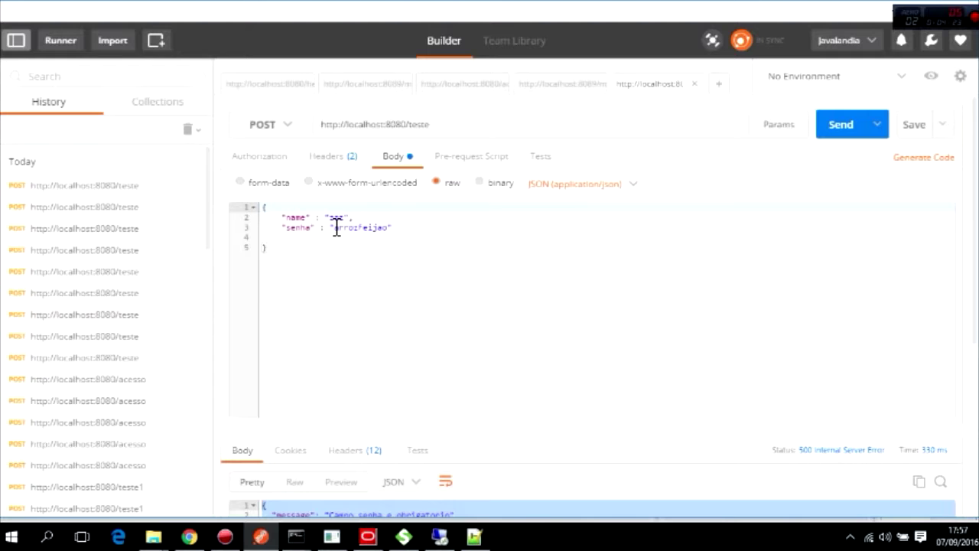
key("Return")
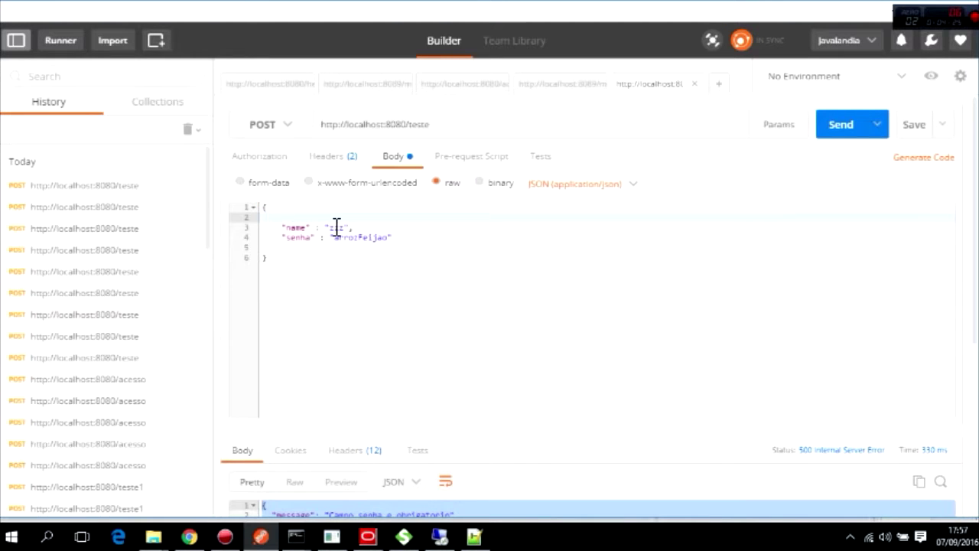
type("root : {")
key("Return")
key("Down")
key("Down")
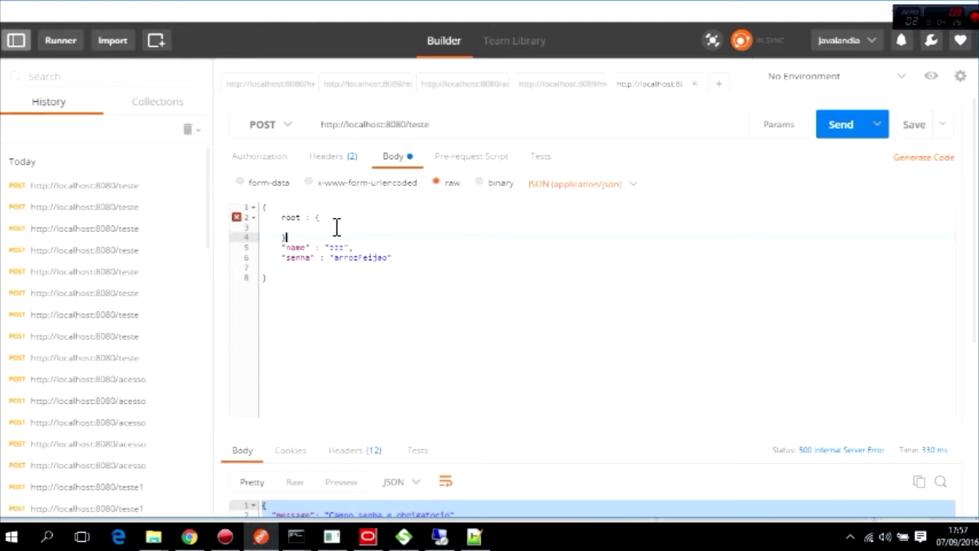
key("Home")
key("shift+End")
key("shift+Down")
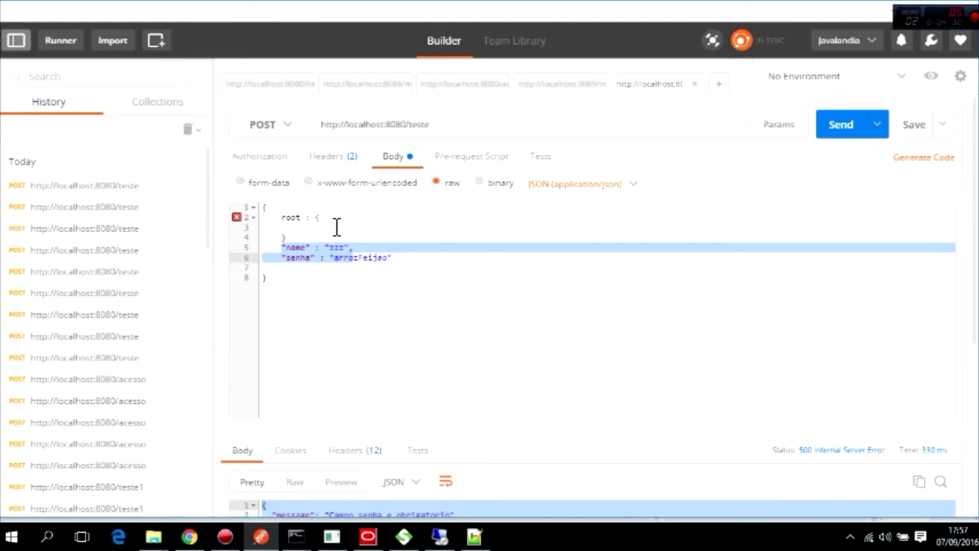
key("ctrl+x")
left_click(337, 226)
key("ctrl+v")
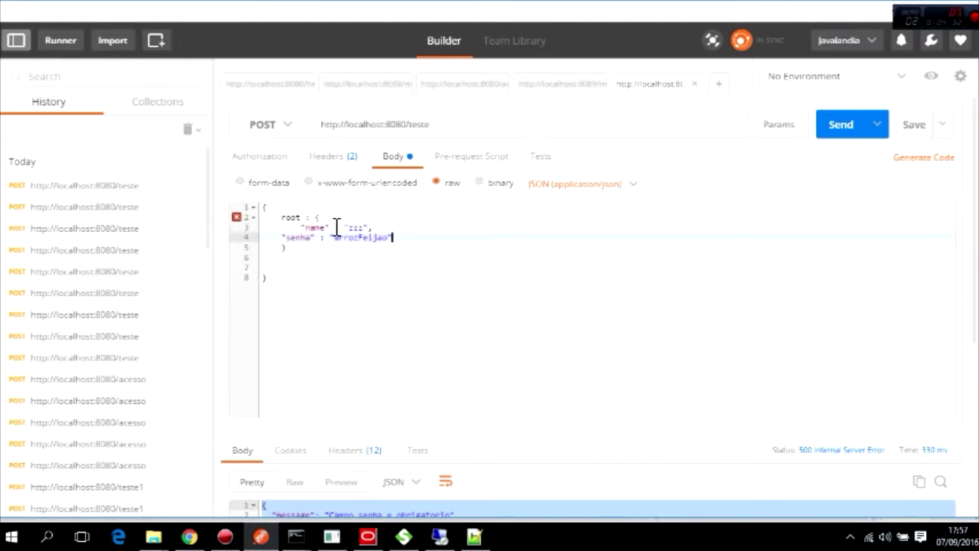
Undo the root wrapper to restore the original body and switch back to Policy Studio.
key("ctrl+z")
key("ctrl+z")
key("ctrl+z")
key("ctrl+z")
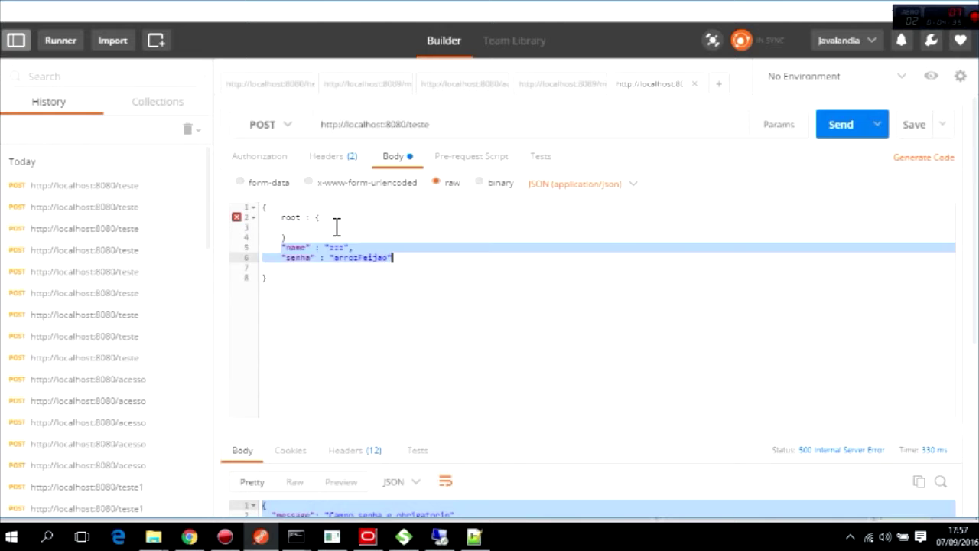
key("ctrl+z")
key("ctrl+z")
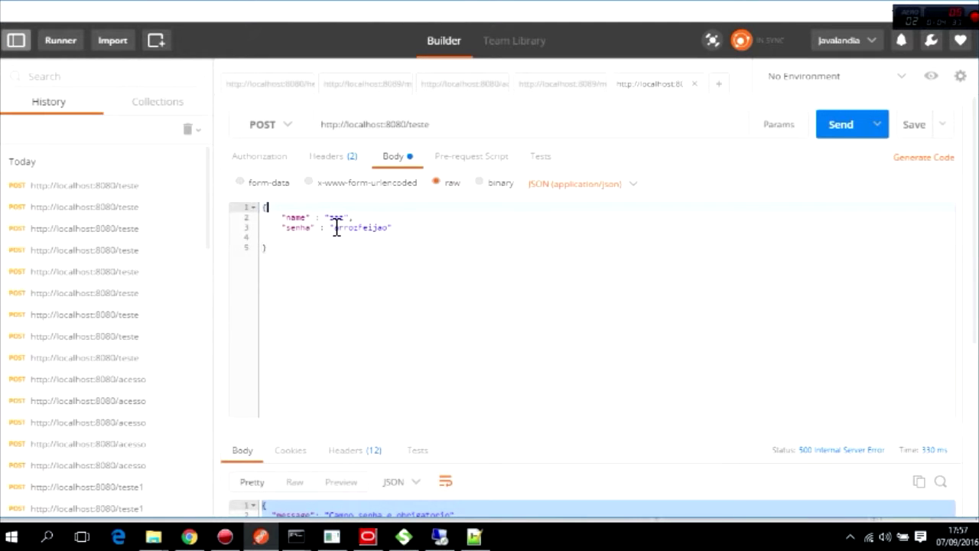
key("alt+Tab")
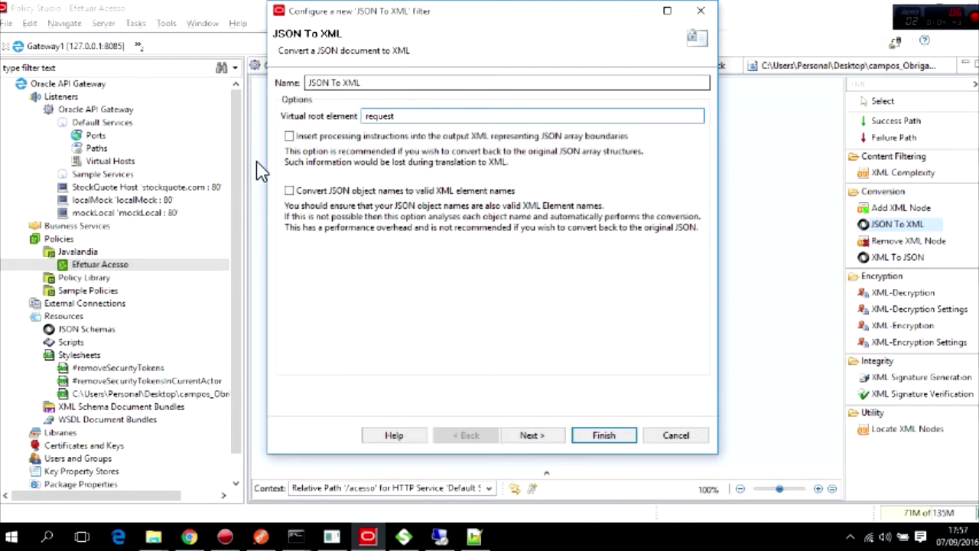
Enable both JSON To XML conversion options and finish adding the filter with root element request.
left_click(289, 137)
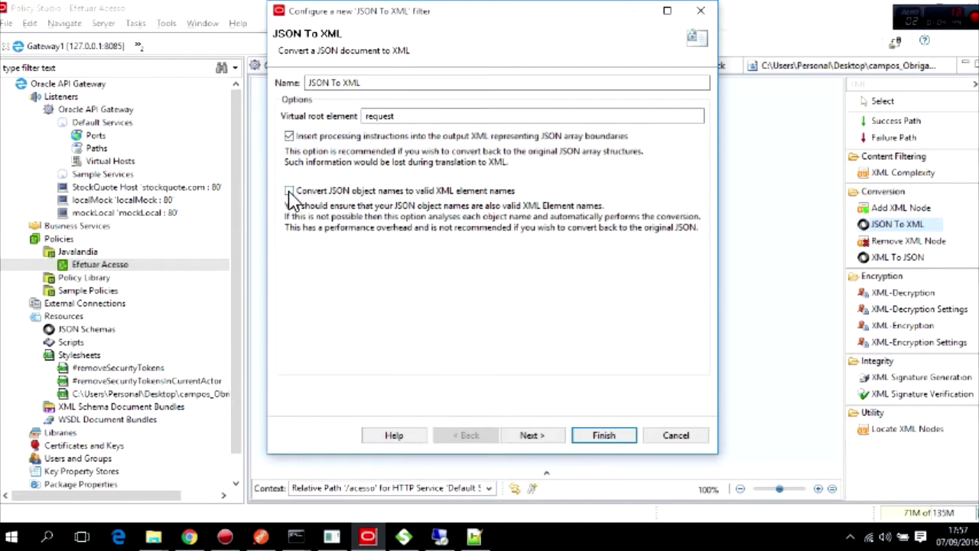
left_click(290, 192)
left_click(548, 441)
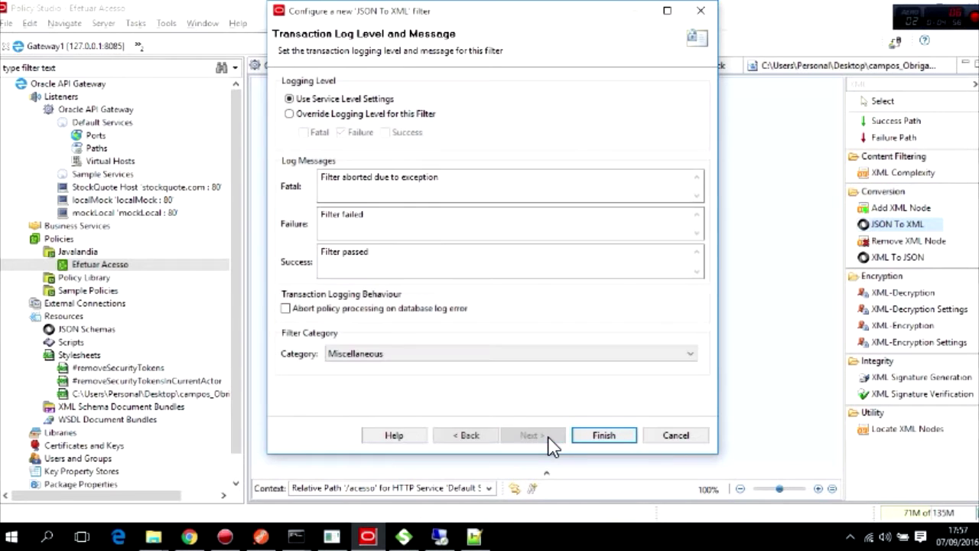
left_click(604, 435)
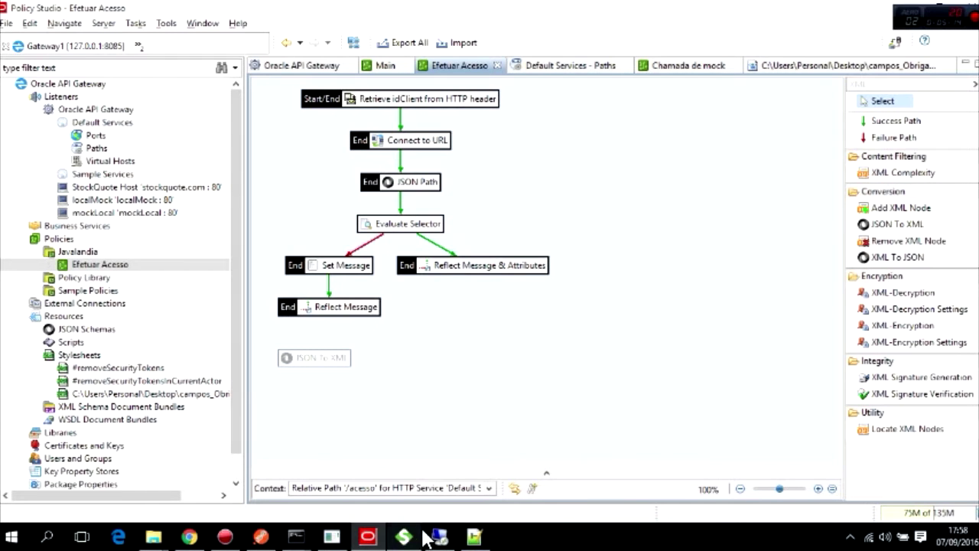
Bring the campos_Obrigatorios.xml stylesheet in Notepad++ to the front.
key("super")
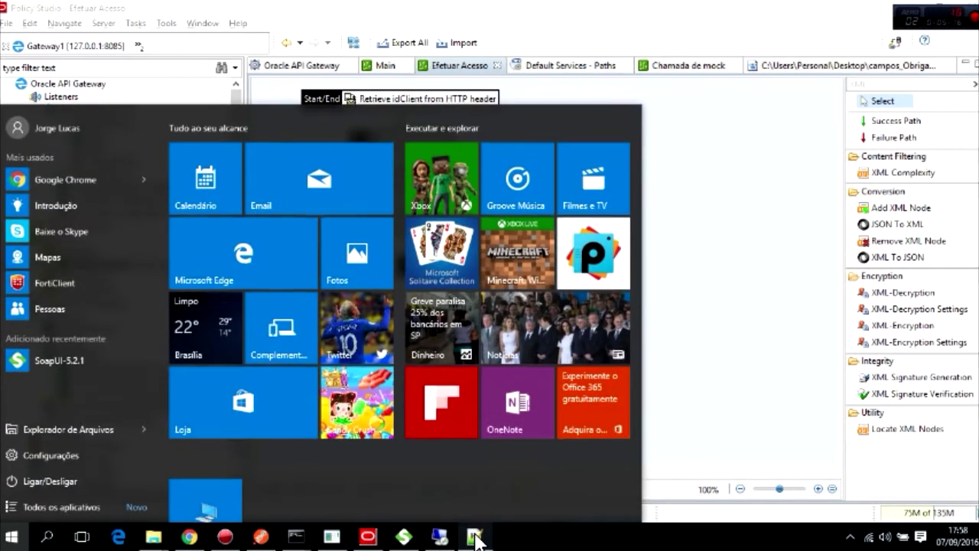
left_click(479, 538)
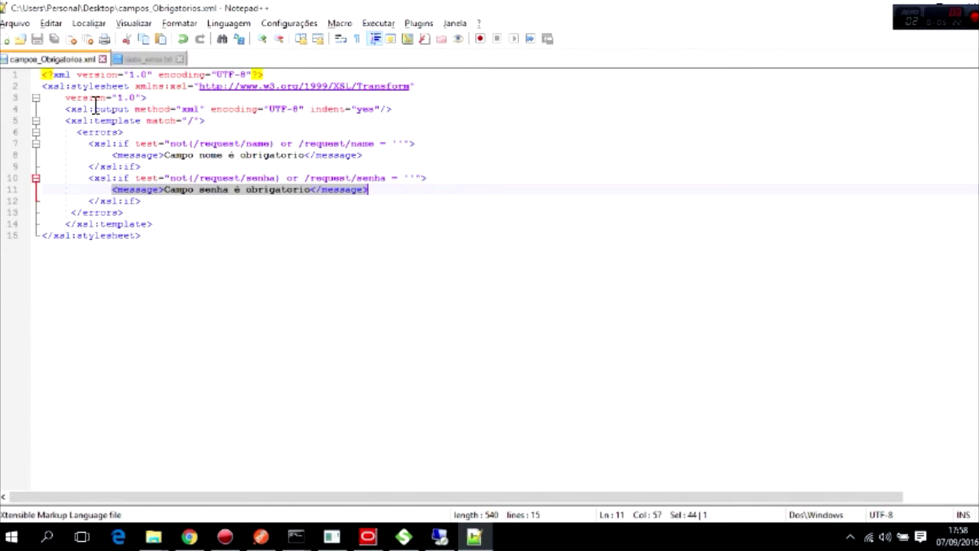
Review the stylesheet's xsl:if required-field checks and the /request/name test.
left_click(76, 97)
left_click(94, 120)
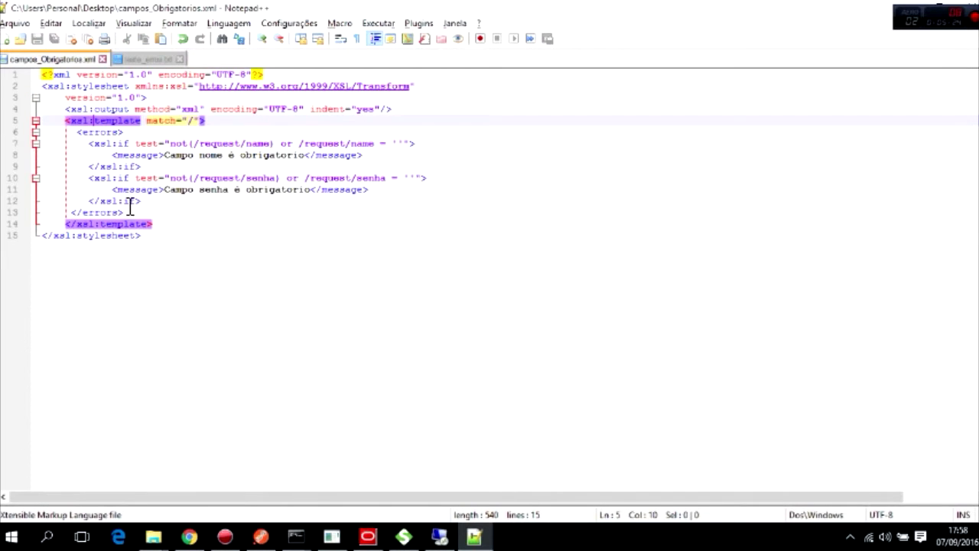
left_click(116, 225)
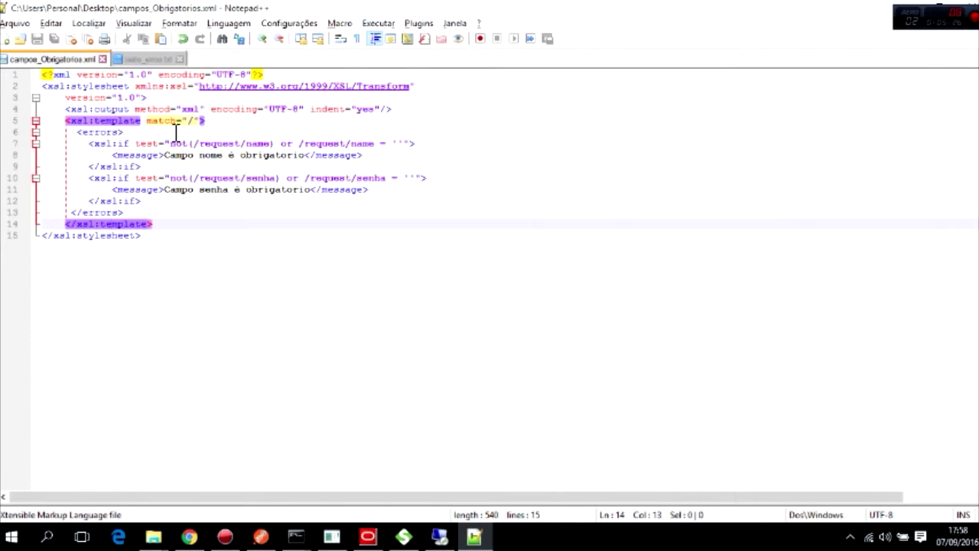
left_click(90, 145)
left_click_drag(90, 146, 161, 204)
left_click(167, 207)
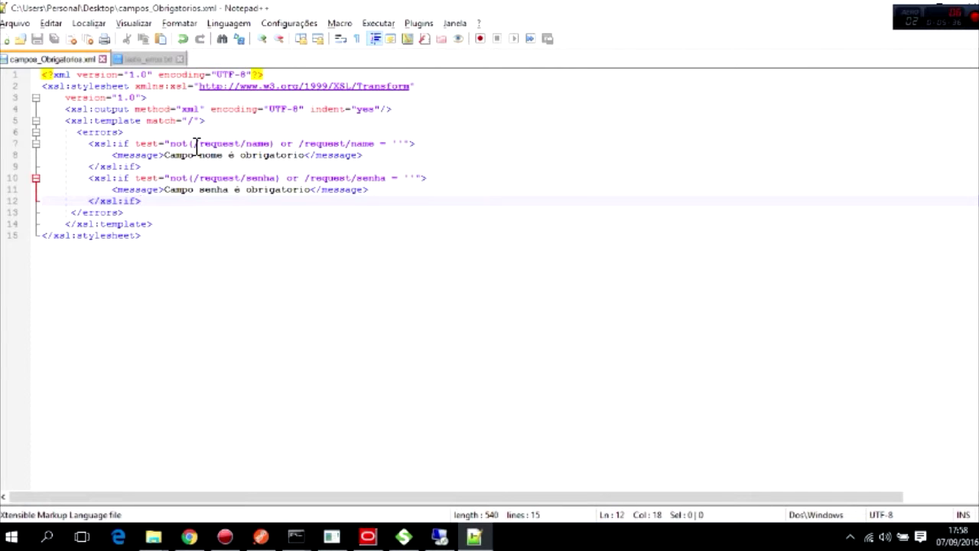
double_click(259, 144)
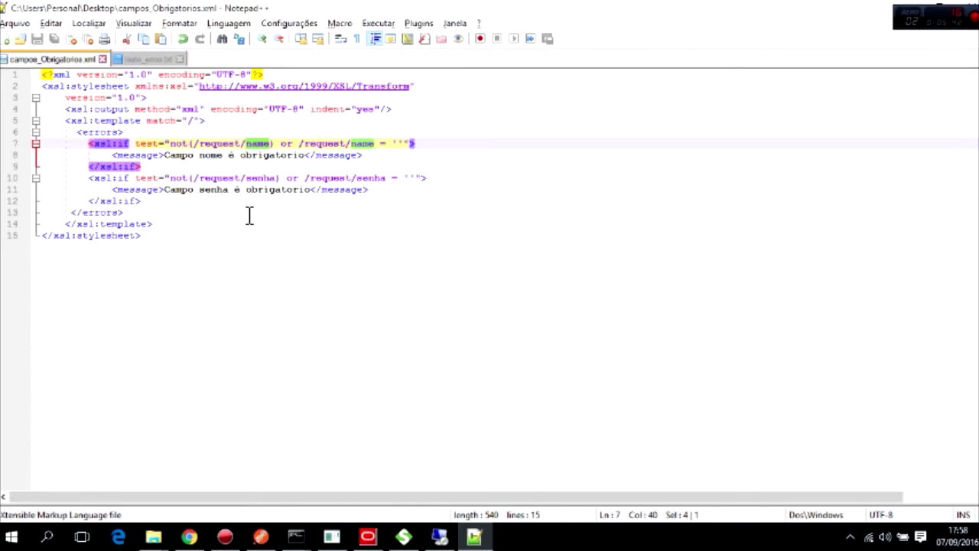
Rename the Postman request body's name key to nome.
left_click(261, 537)
double_click(299, 219)
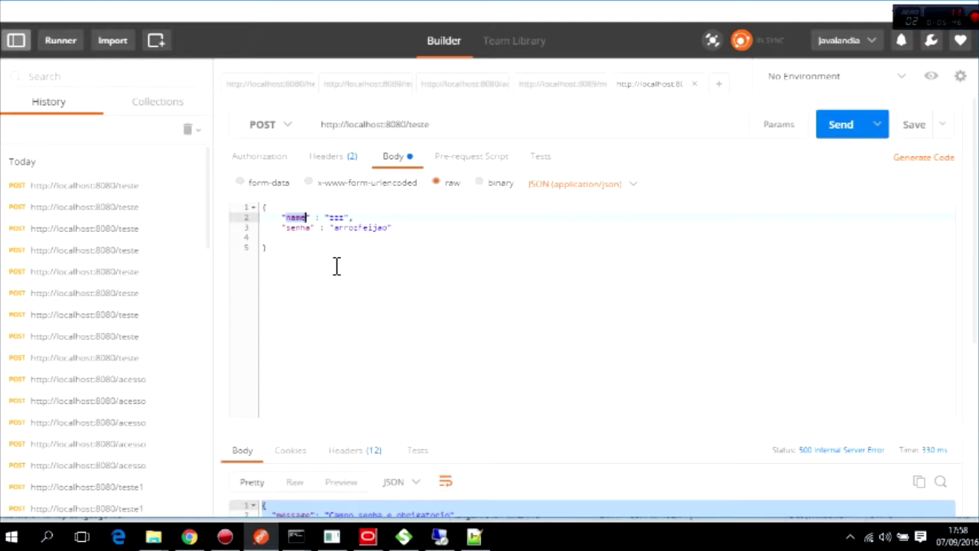
type("nome")
Replace both name occurrences on line 7 with nome so the check tests /request/nome.
left_click(474, 536)
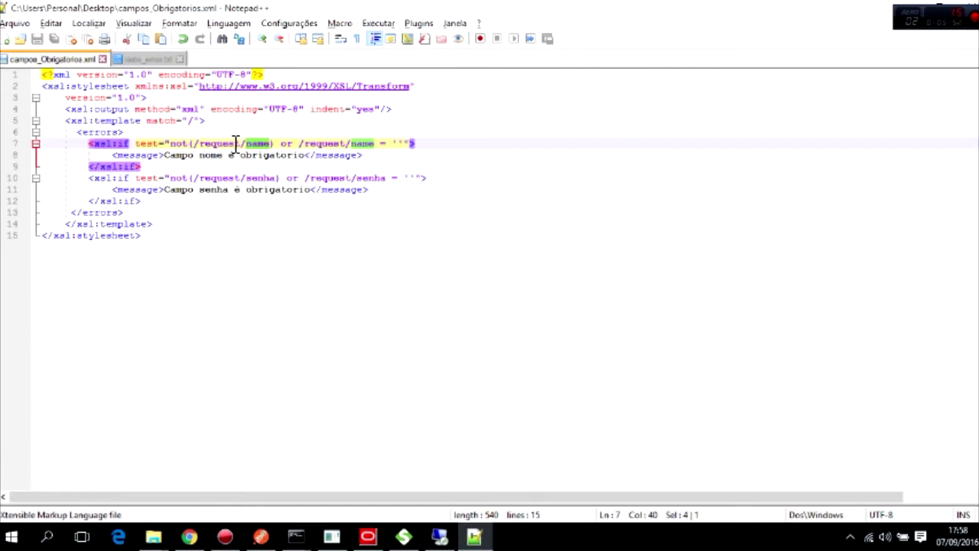
type("nome")
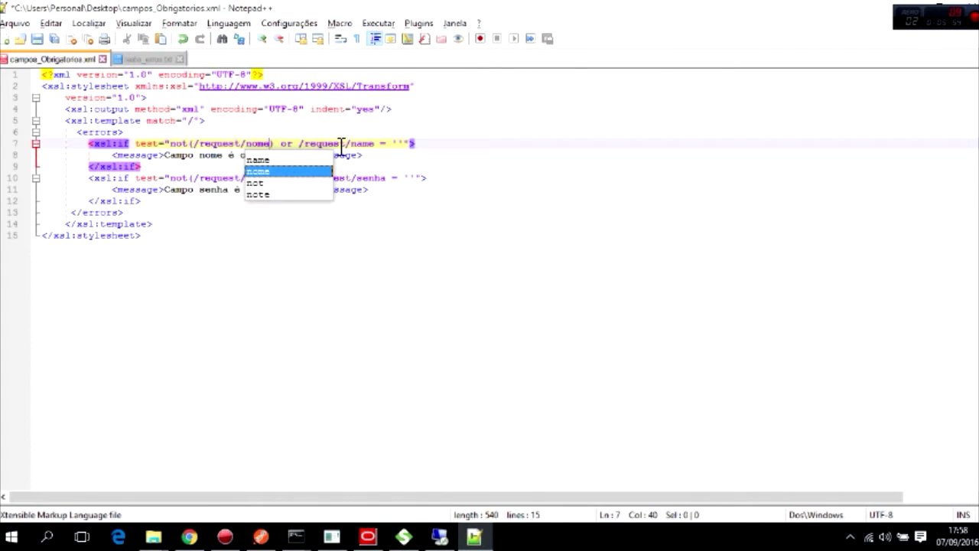
double_click(370, 144)
type("nome")
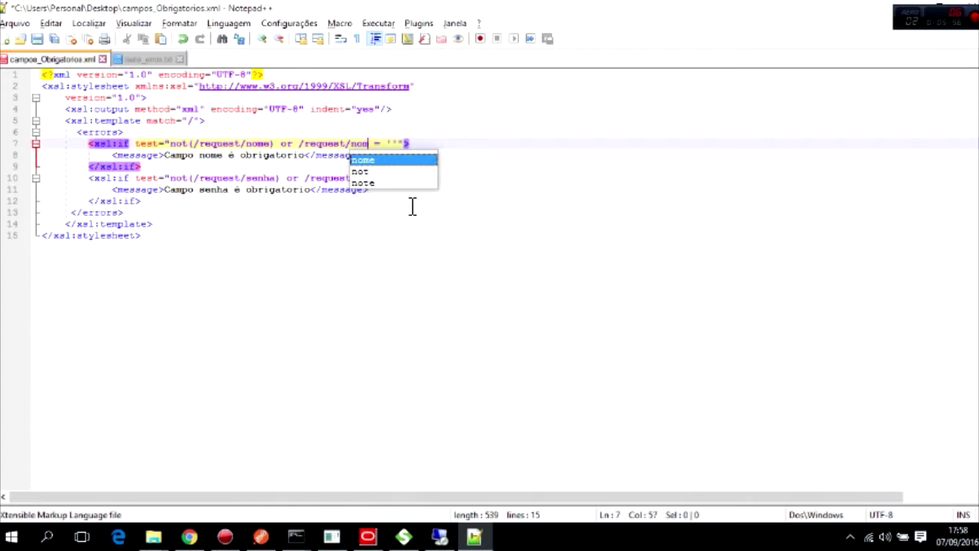
left_click(277, 224)
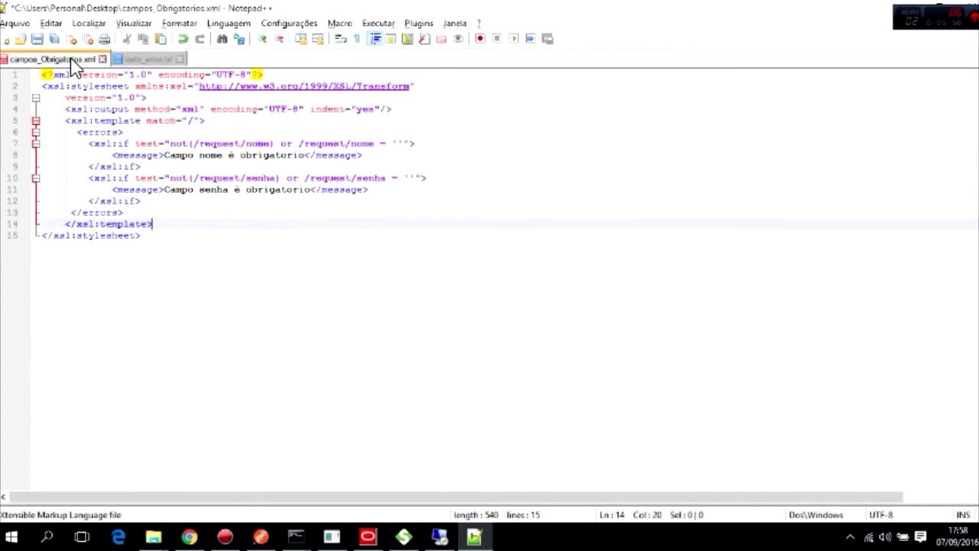
Save the stylesheet as validacao_entrada.xml.
right_click(49, 61)
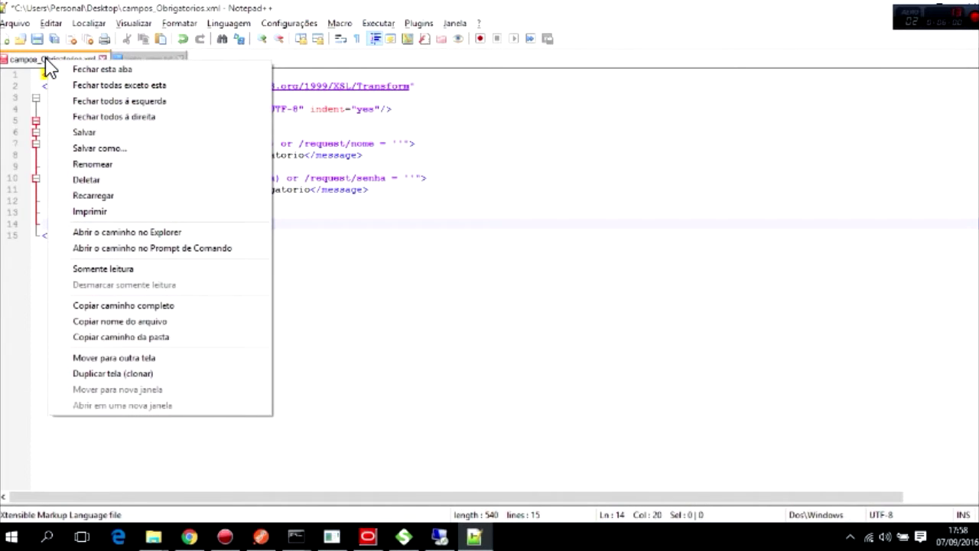
left_click(111, 149)
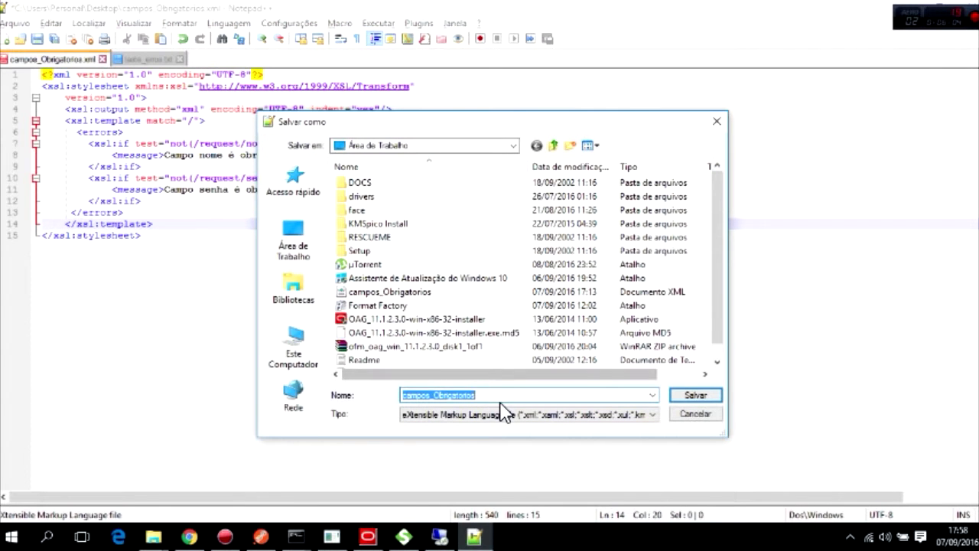
type("validacao_entrada")
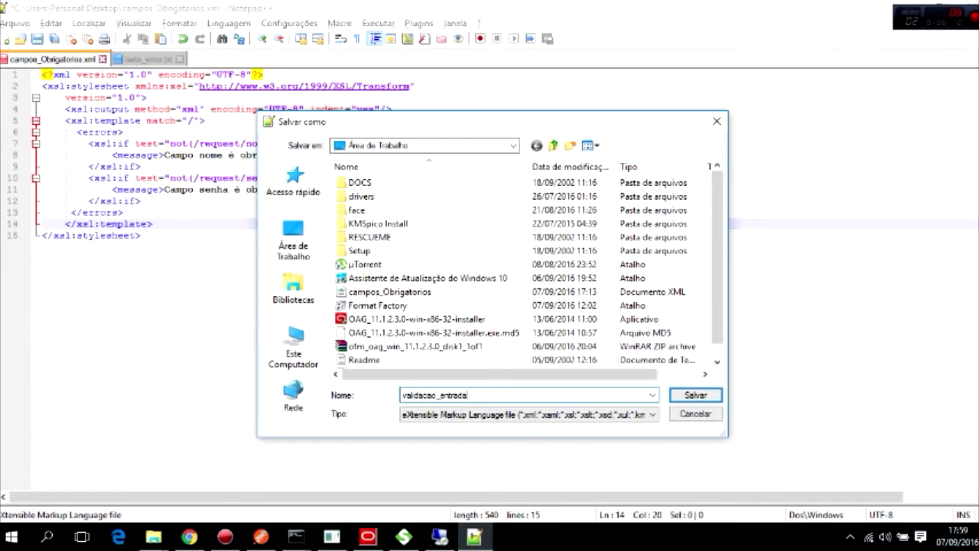
key("Return")
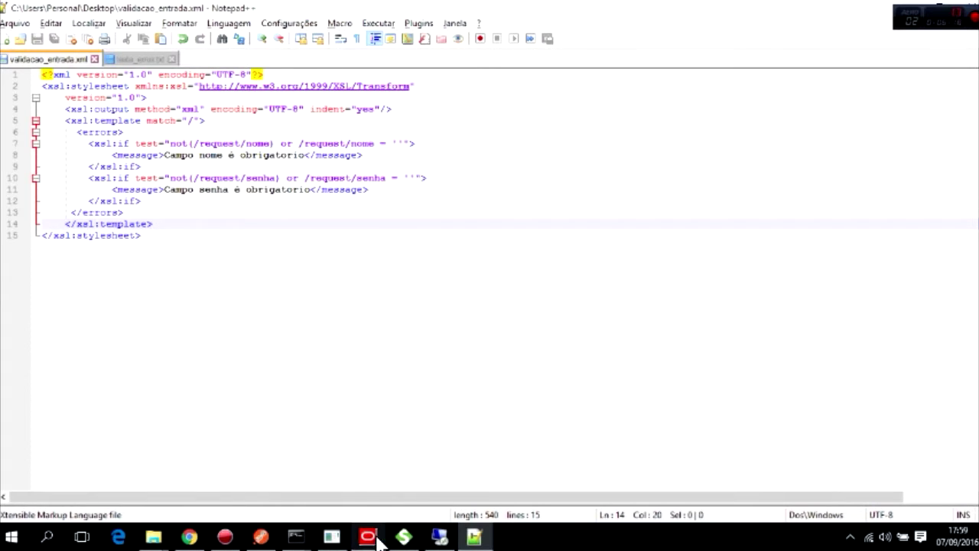
Back in Policy Studio, collapse the tree branches and open the Stylesheets list under Resources.
mouse_move(377, 540)
left_click(367, 479)
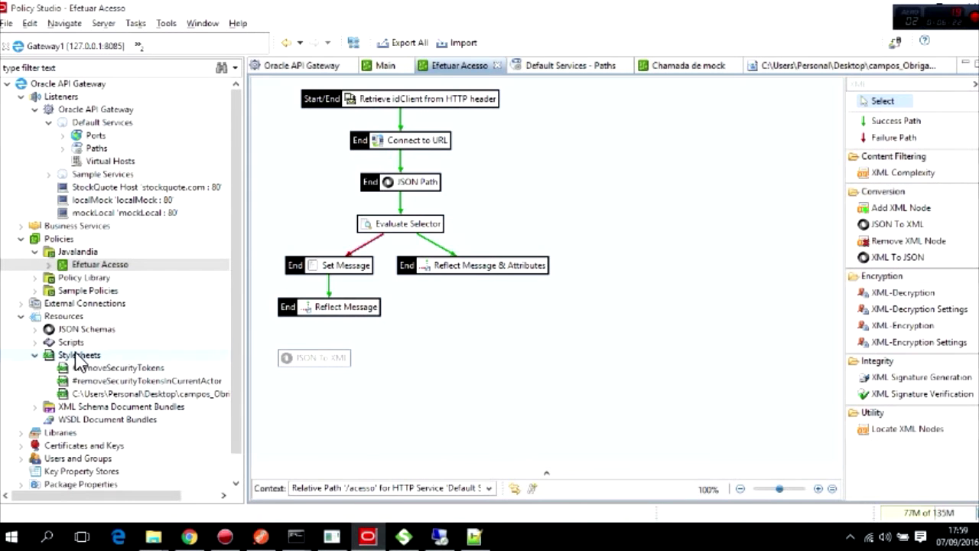
left_click(21, 97)
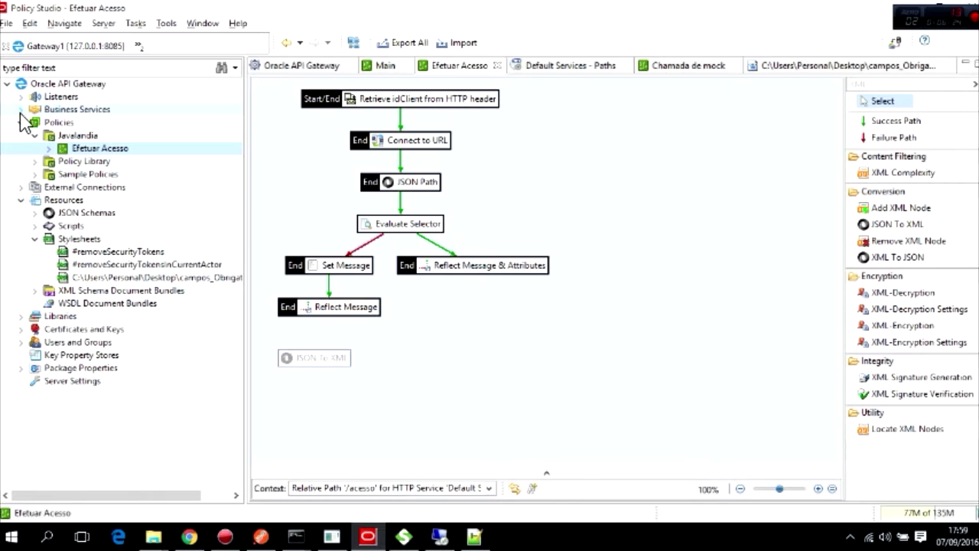
left_click(20, 122)
left_click(33, 123)
left_click(21, 149)
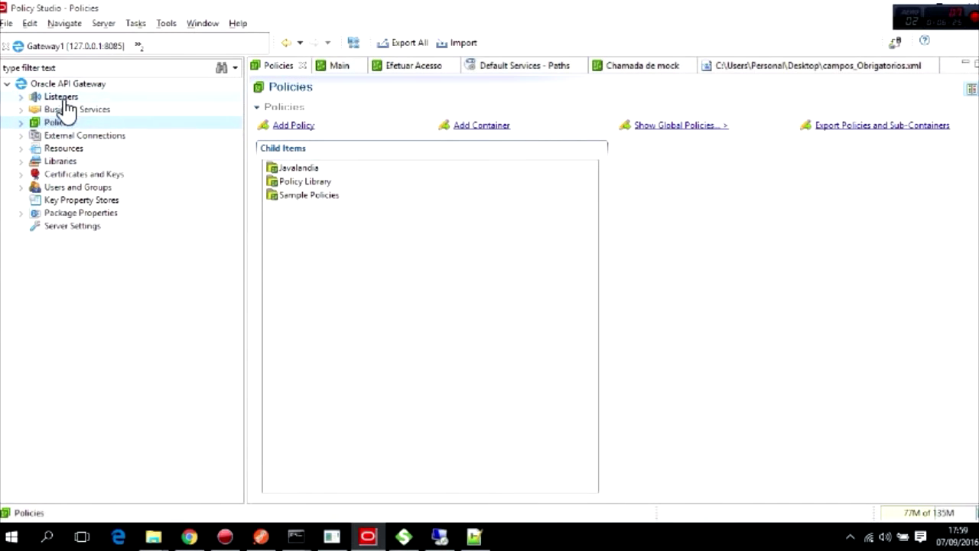
left_click(58, 150)
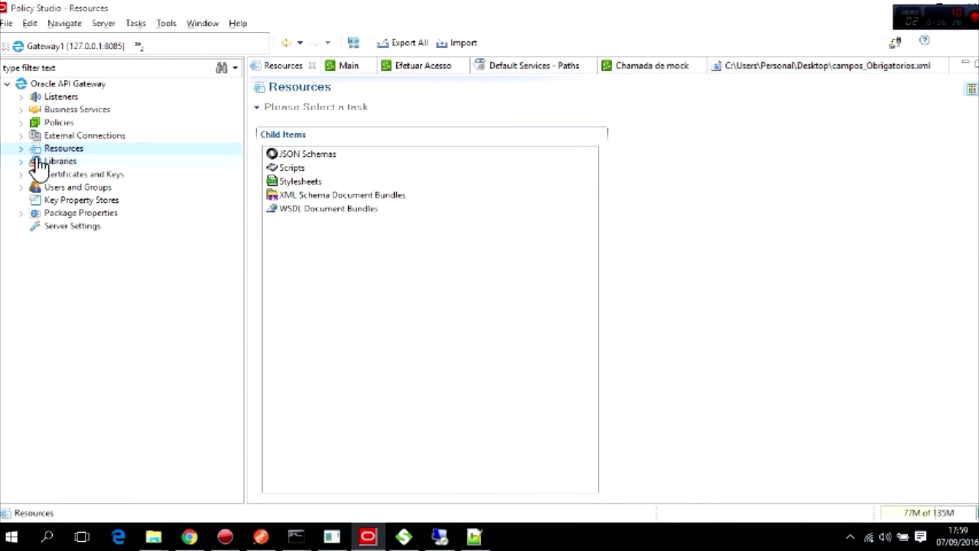
left_click(23, 149)
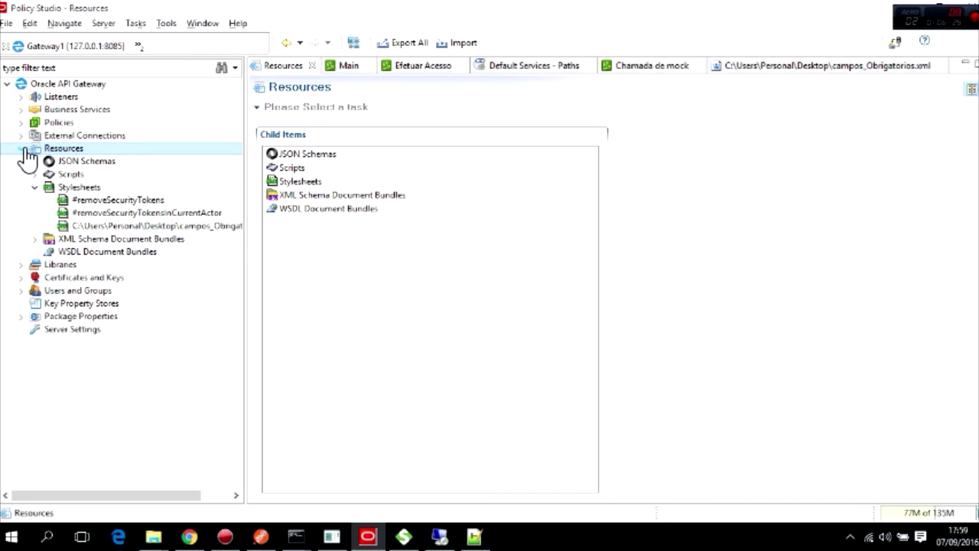
left_click(81, 192)
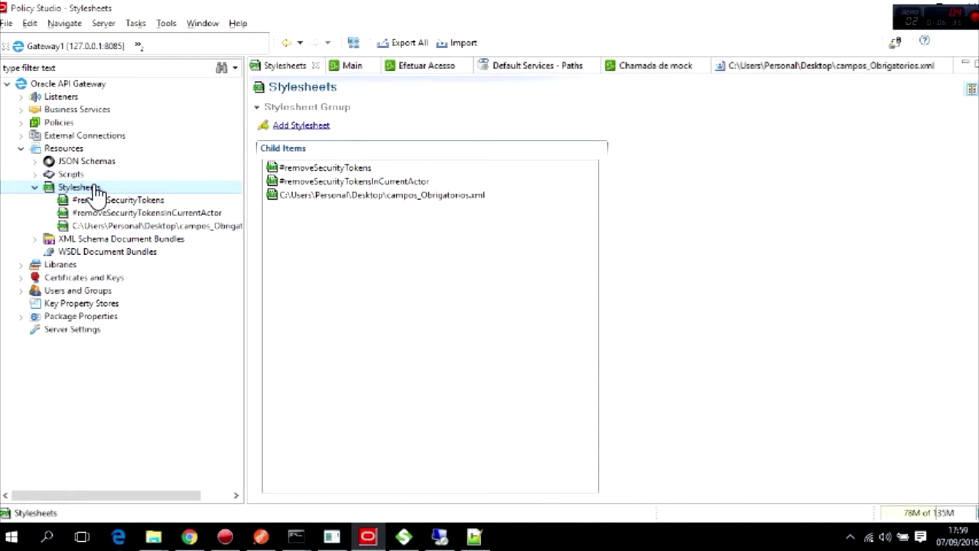
Add validacao_entrada.xml from the Desktop as a new stylesheet resource.
left_click(300, 126)
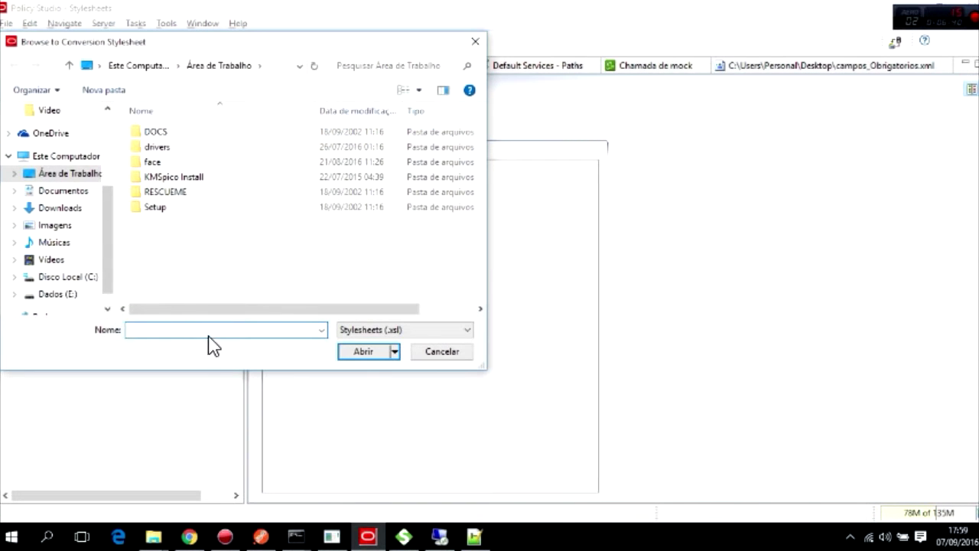
type("val")
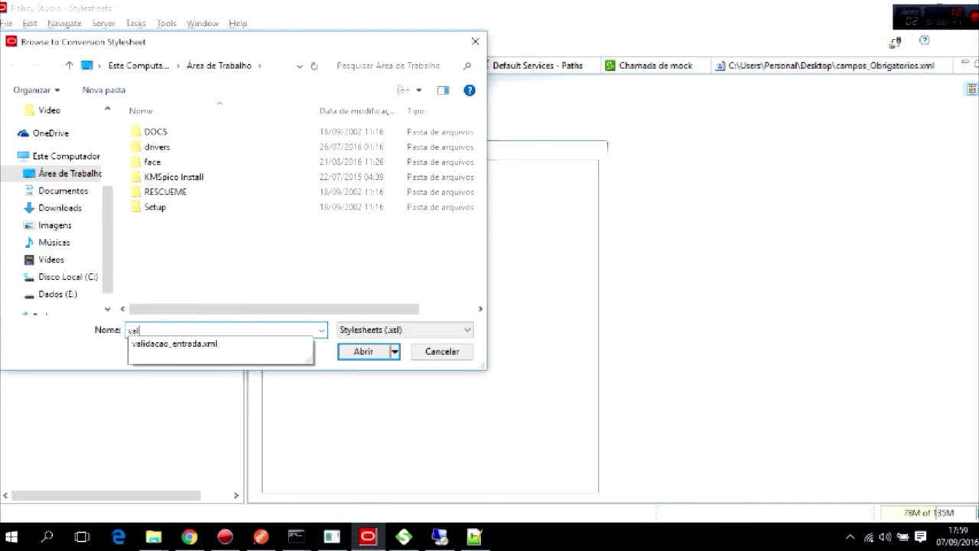
key("Down")
key("Return")
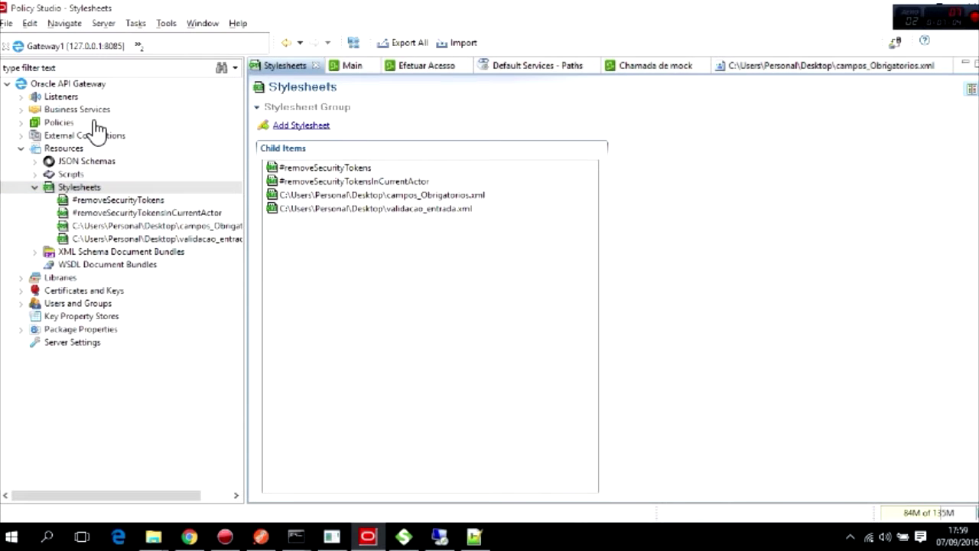
In the Efetuar Acesso policy, drop an XSLT Transformation filter onto the canvas.
left_click(22, 123)
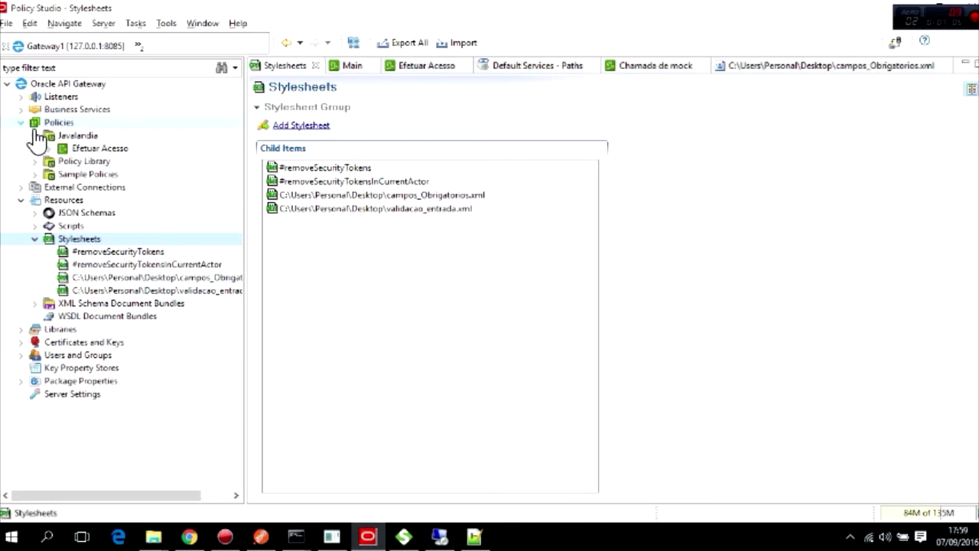
left_click(425, 68)
left_click(898, 84)
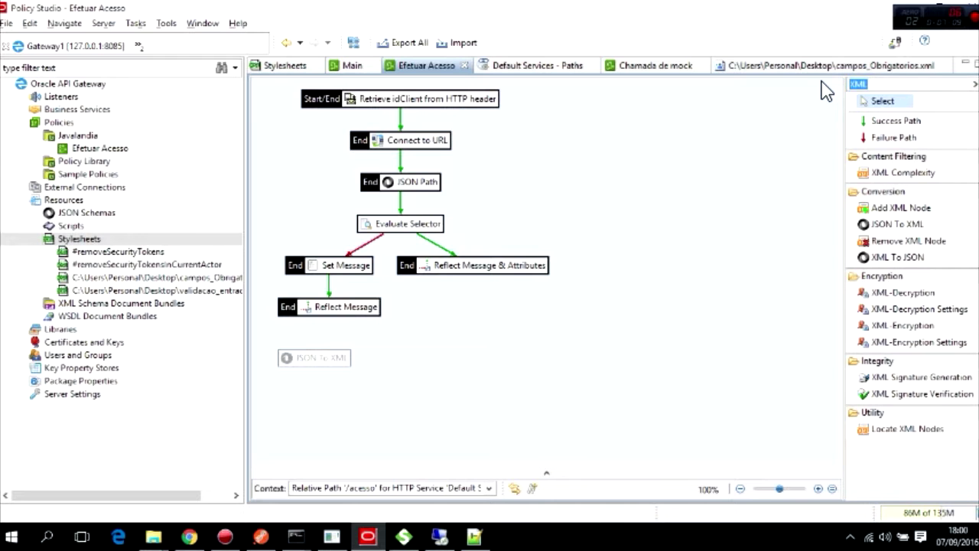
type("XSL")
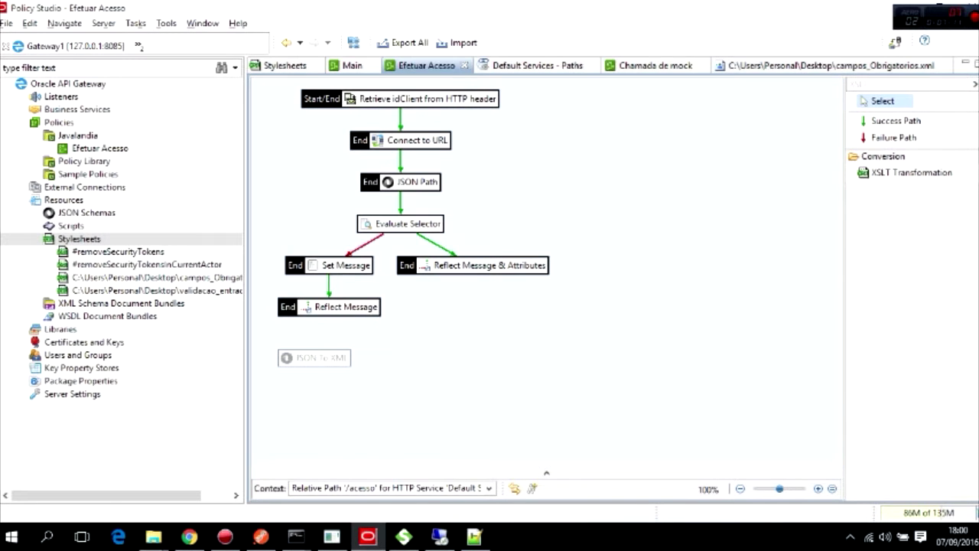
left_click_drag(933, 180, 454, 379)
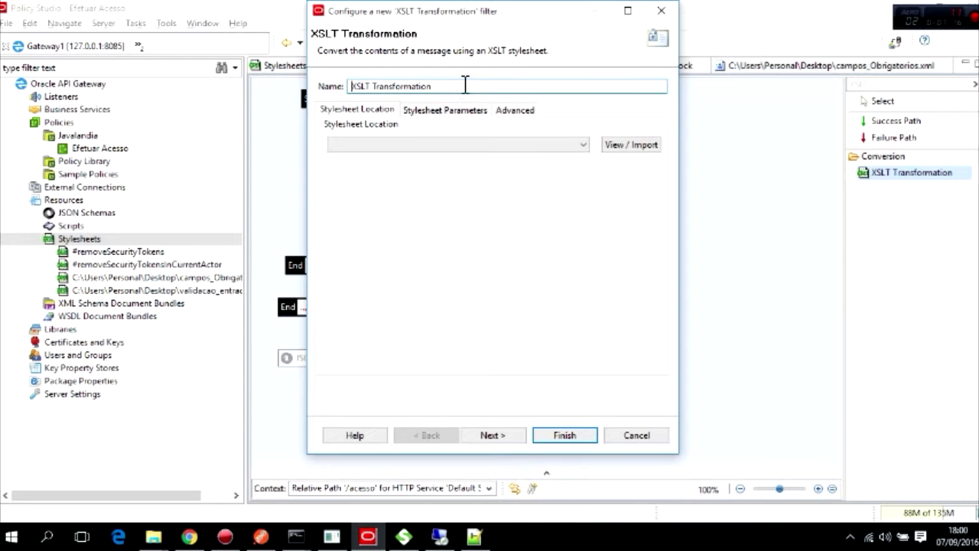
Name the filter Validacoes de entrada and use the validacao_entrada.xml stylesheet.
left_click_drag(465, 85, 295, 90)
type("Validacoes de entrada")
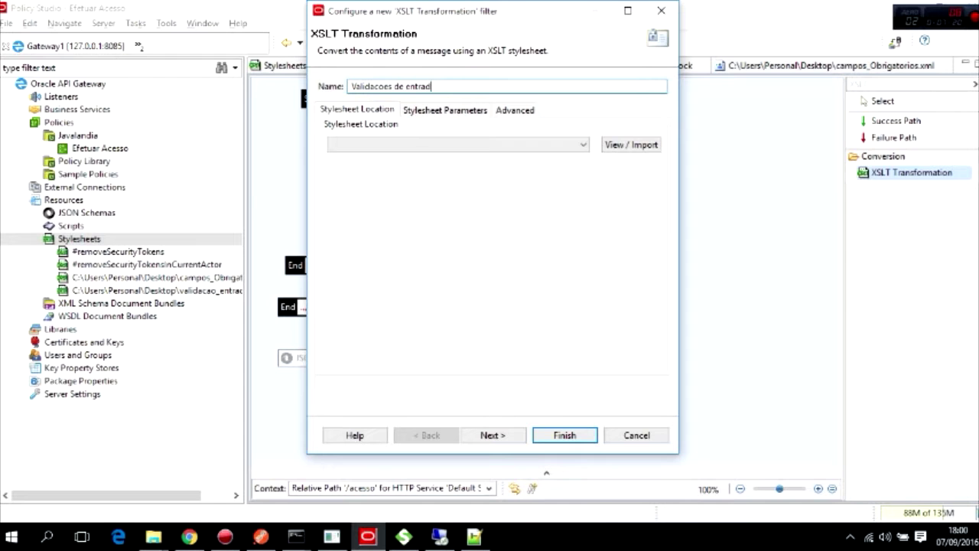
left_click(582, 145)
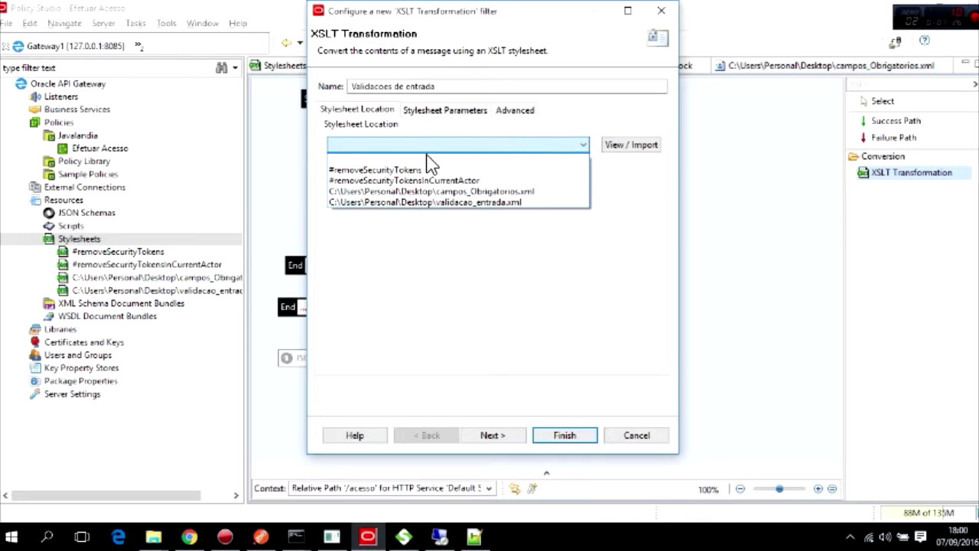
left_click(445, 204)
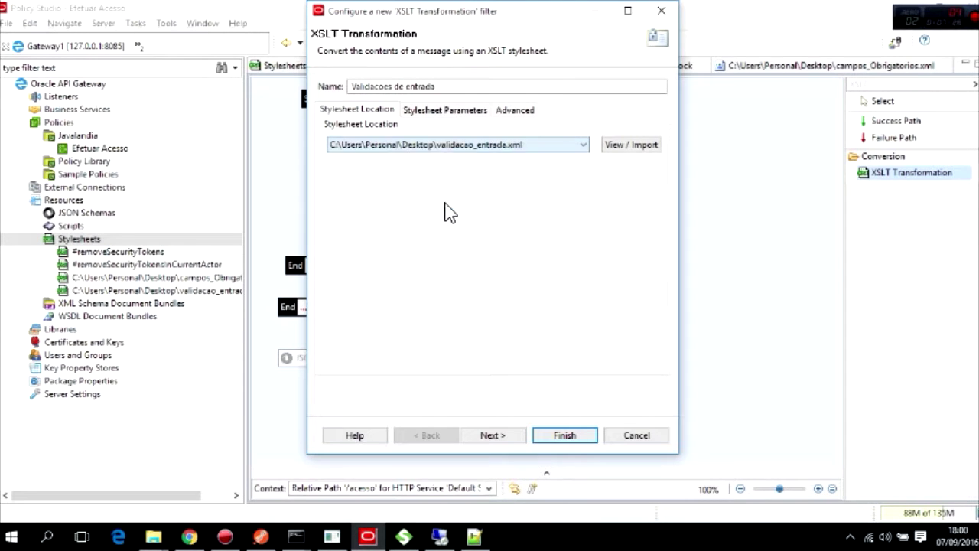
left_click(516, 435)
left_click(564, 436)
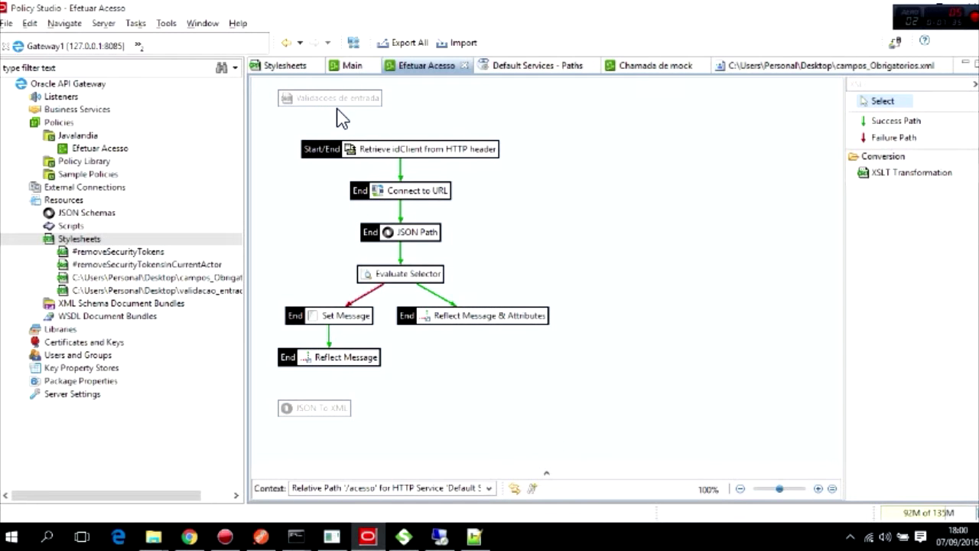
Draw a success path from JSON To XML to Validacoes de entrada, then switch to Notepad++.
left_click(302, 408)
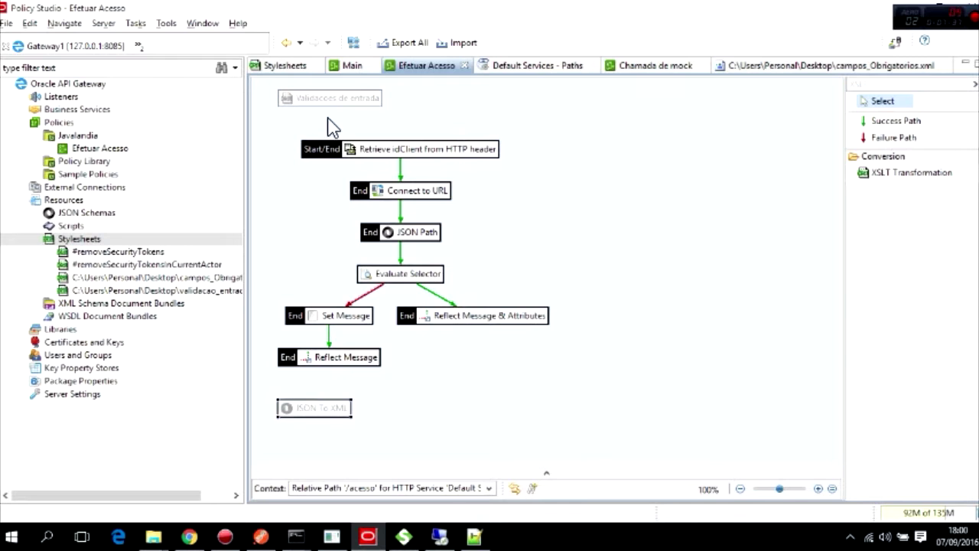
left_click(334, 98)
left_click(335, 413)
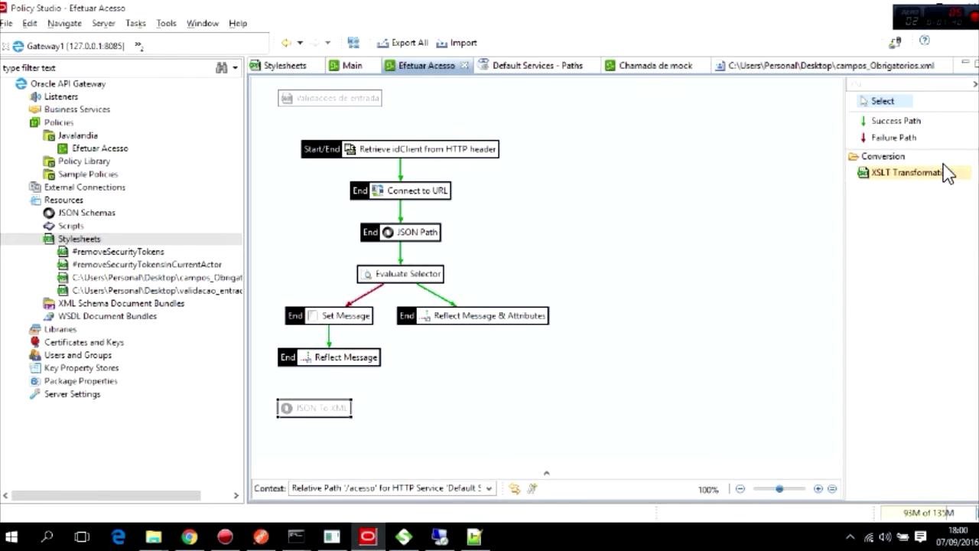
left_click(891, 122)
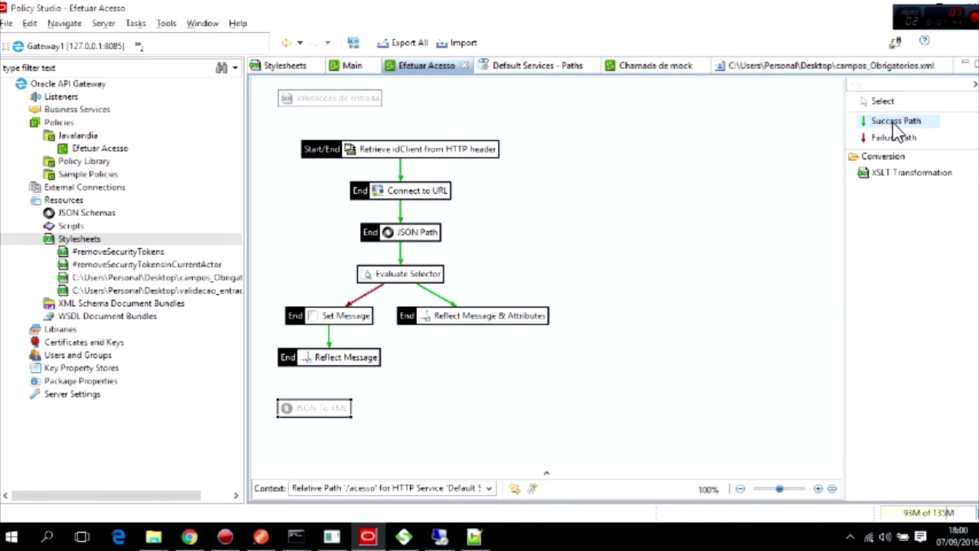
left_click(331, 407)
left_click(327, 100)
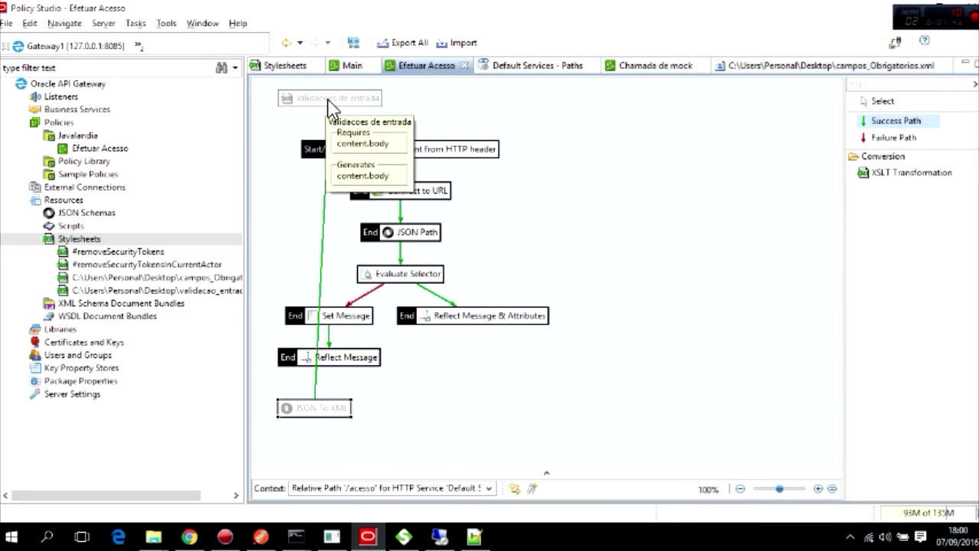
left_click(340, 124)
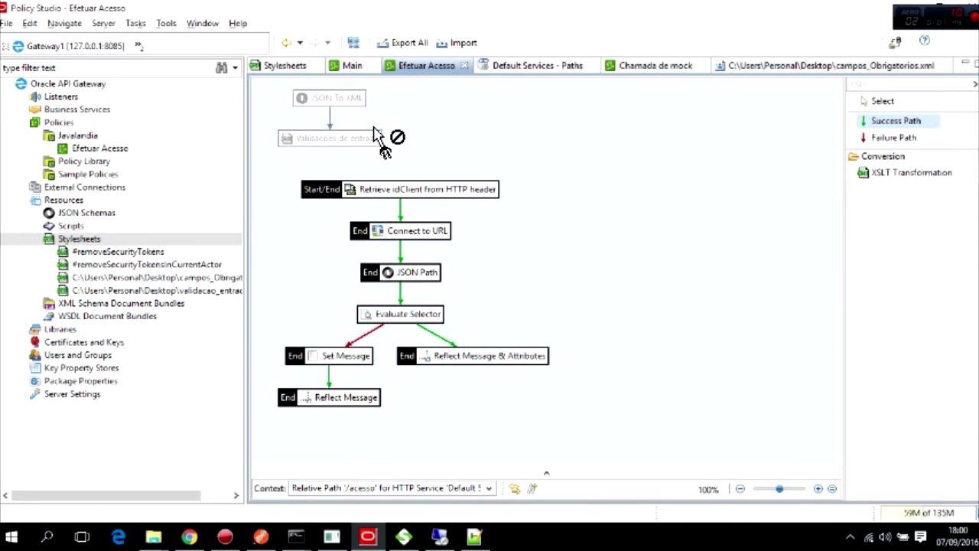
left_click(547, 389)
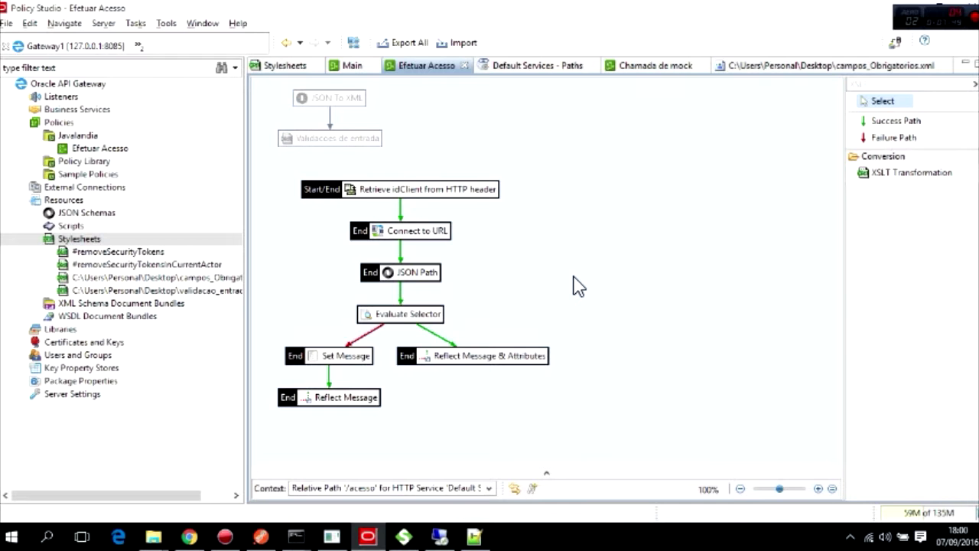
left_click(474, 536)
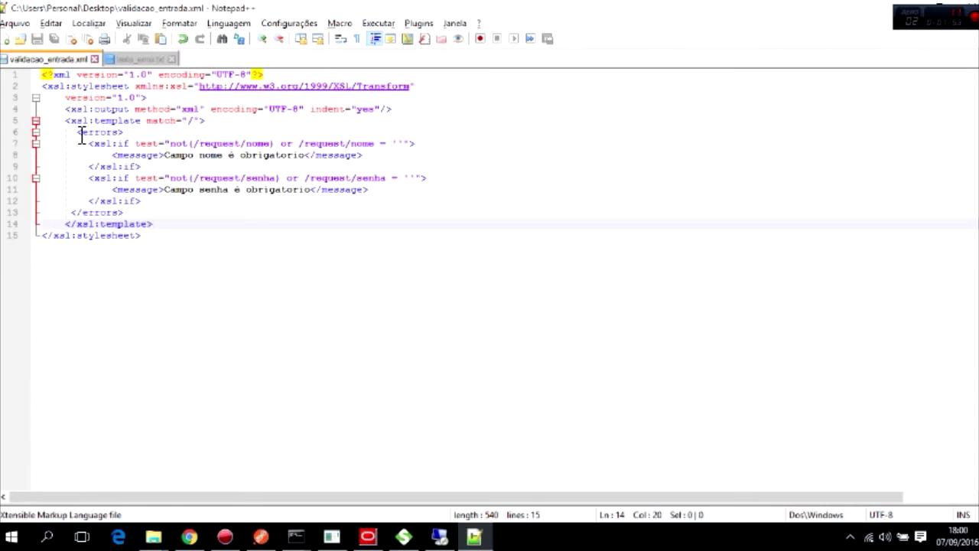
Highlight the <errors> and <message> elements in validacao_entrada.xml, including the password-required message.
left_click_drag(78, 132, 124, 132)
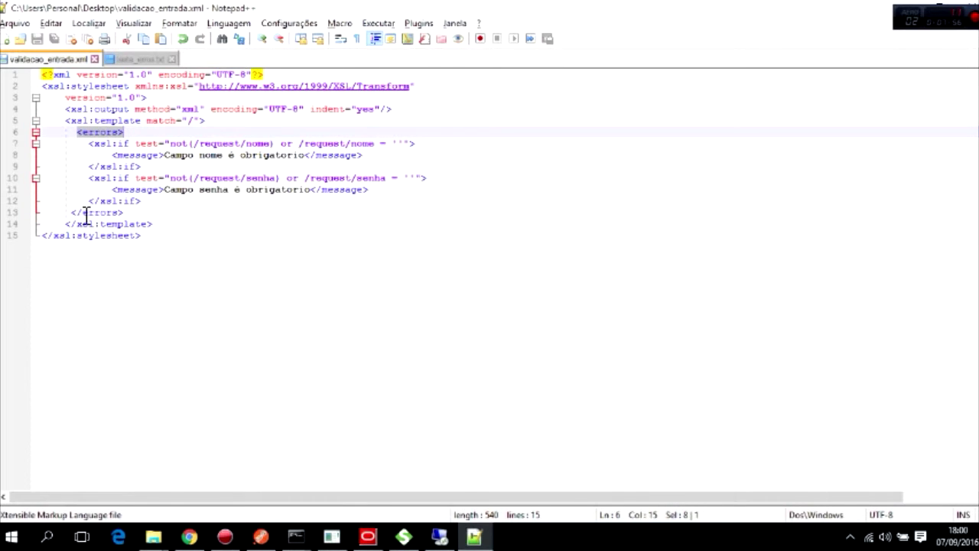
left_click_drag(73, 213, 138, 212)
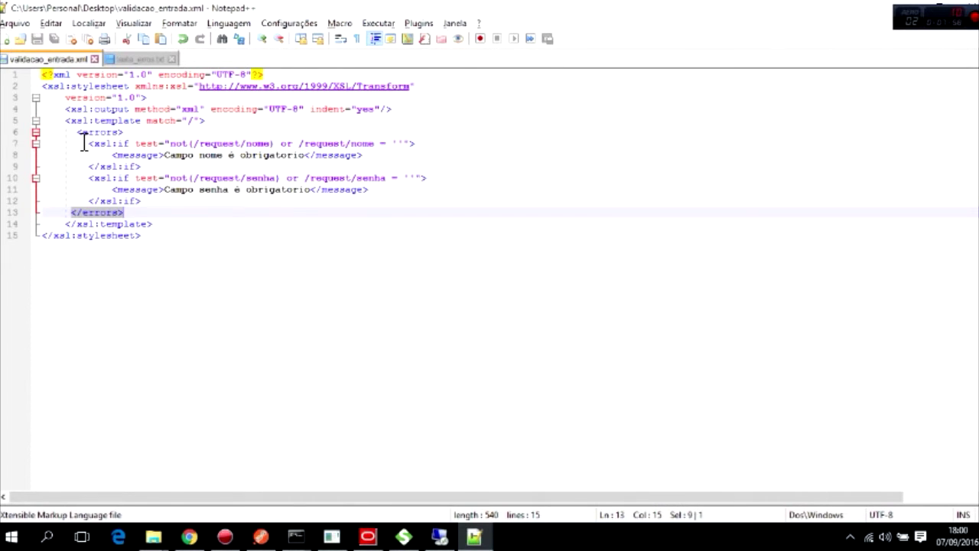
left_click_drag(78, 132, 128, 139)
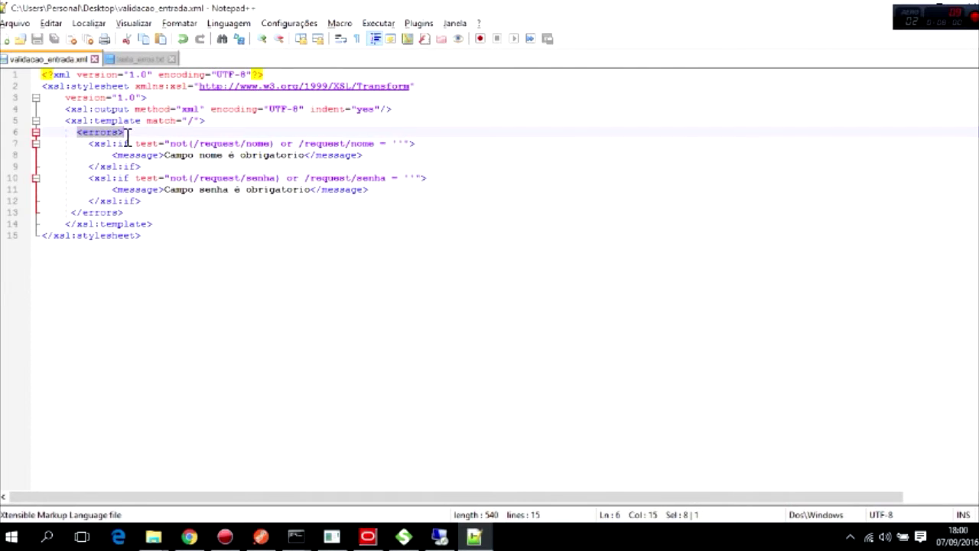
left_click(135, 155)
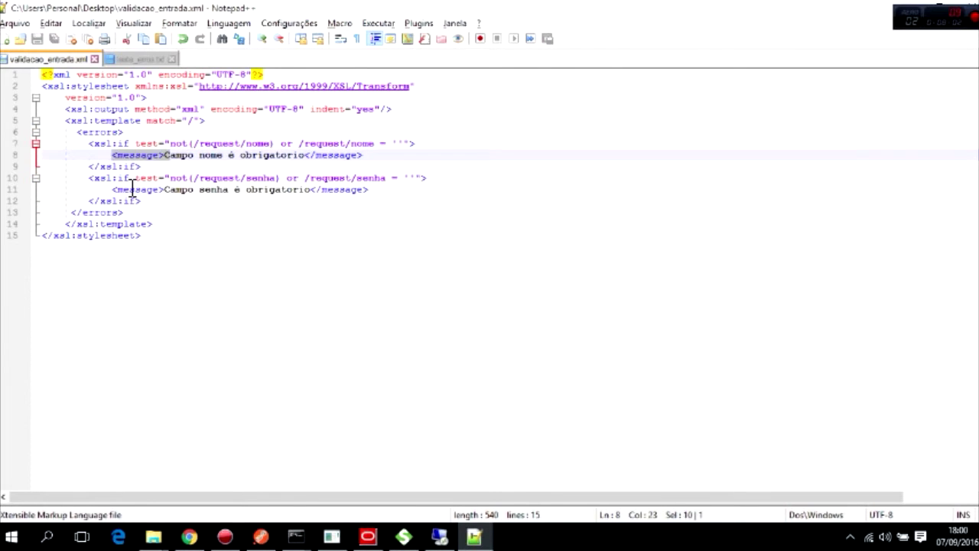
left_click(136, 190)
left_click_drag(113, 190, 165, 191)
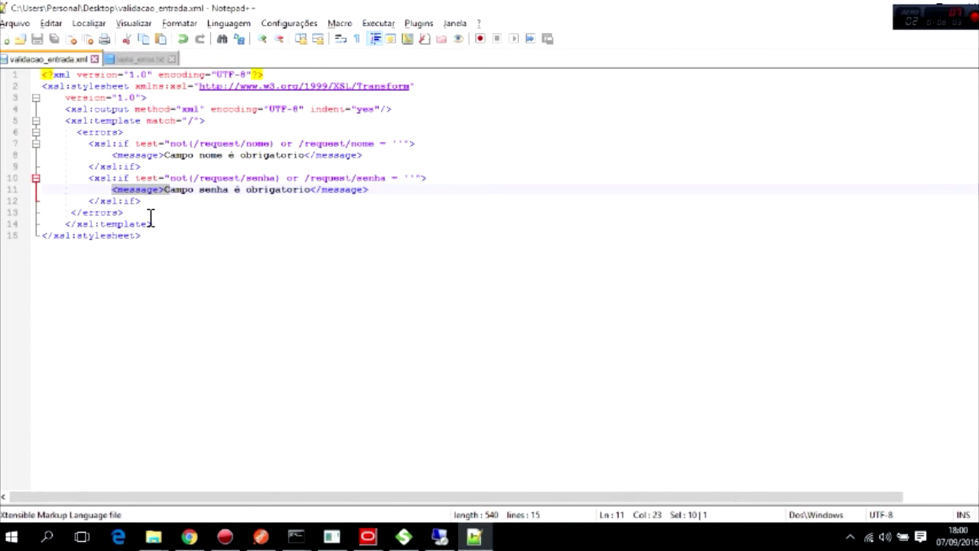
Show the teste_erros.txt sample output and select its errors text.
left_click(140, 61)
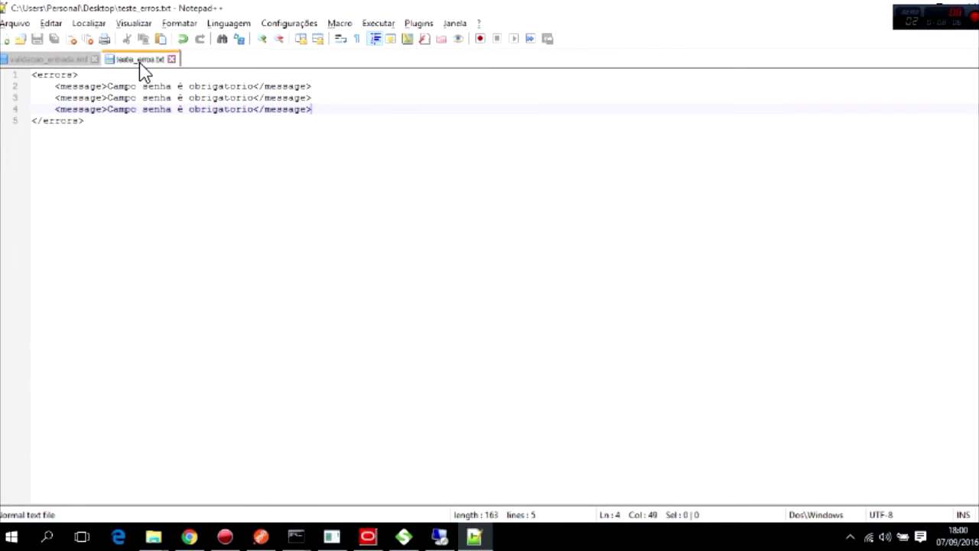
left_click_drag(110, 127, 35, 74)
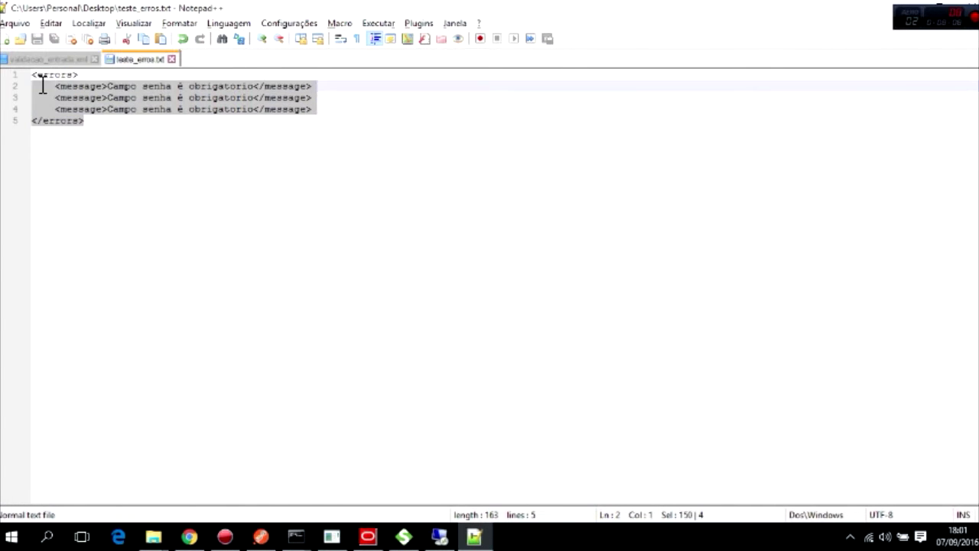
left_click(135, 135)
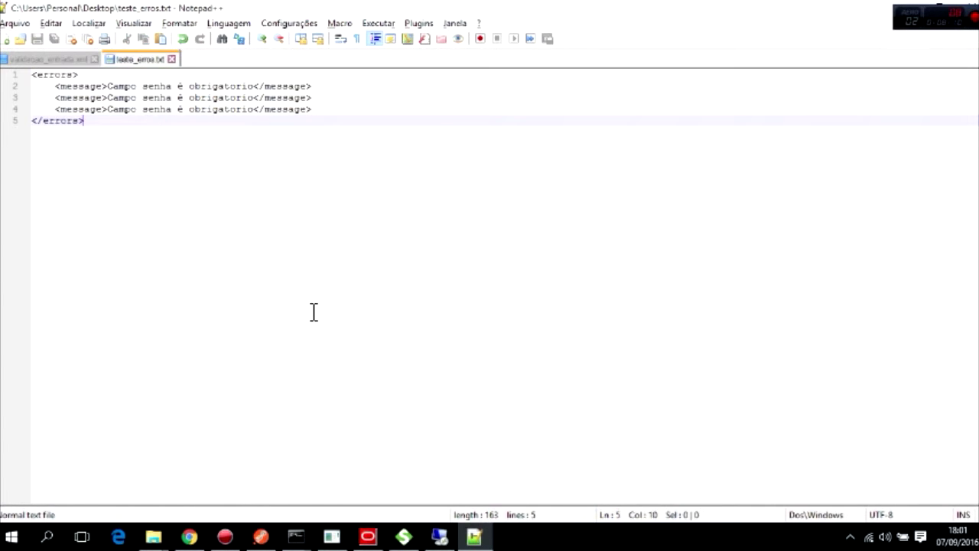
Back in Policy Studio, filter the palette for Retr and drop Retrieve from message onto the canvas.
left_click(372, 532)
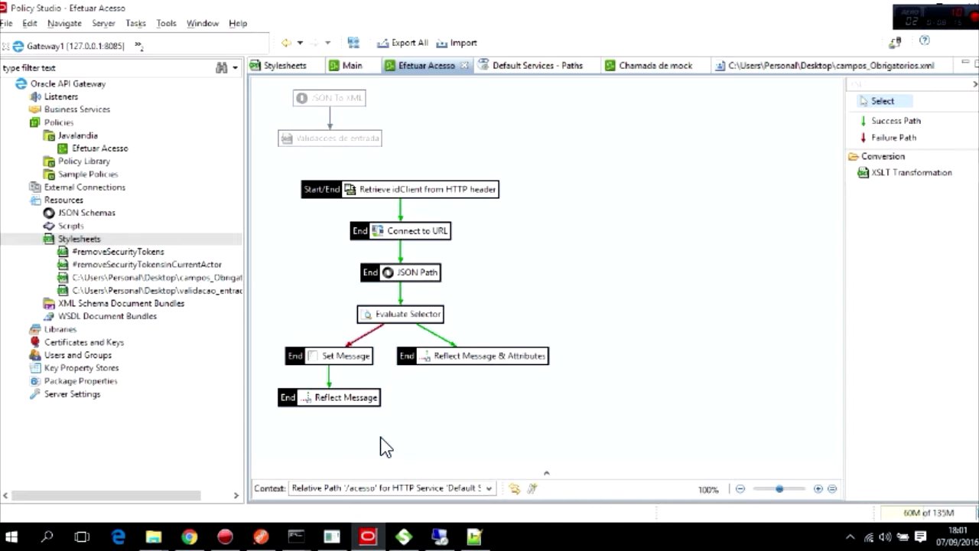
left_click(880, 86)
key("BackSpace")
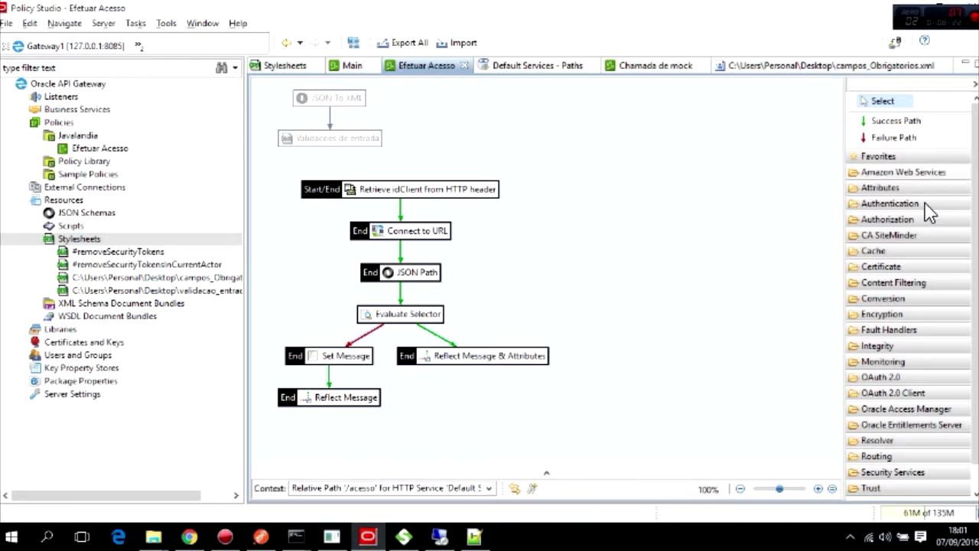
type("Retr")
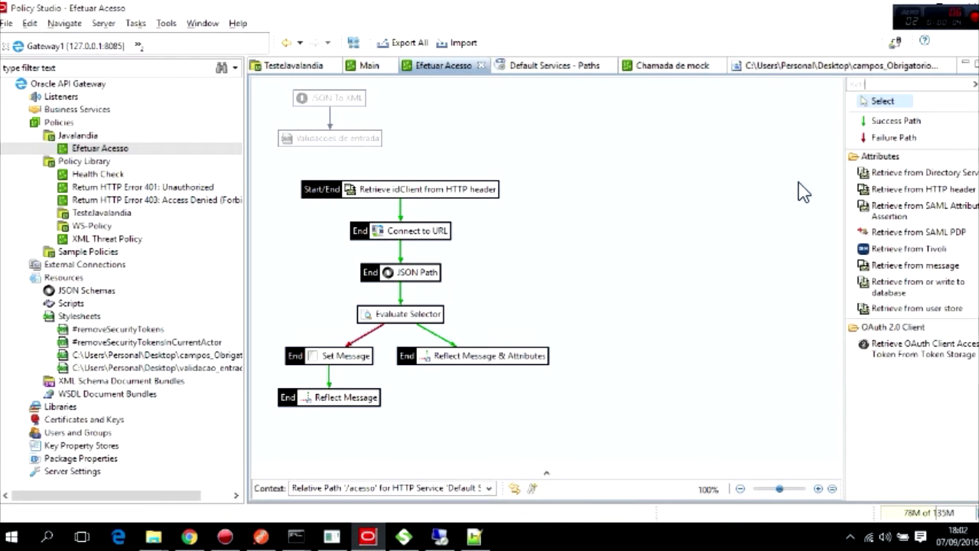
left_click_drag(914, 267, 527, 253)
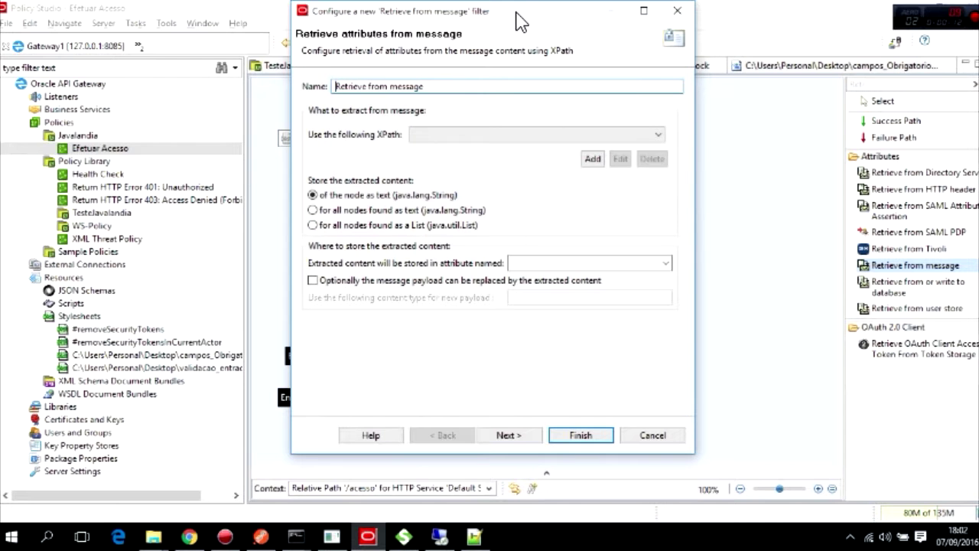
Name the Retrieve from message filter 'Obtem Erros' and start adding an XPath expression.
left_click_drag(493, 19, 620, 65)
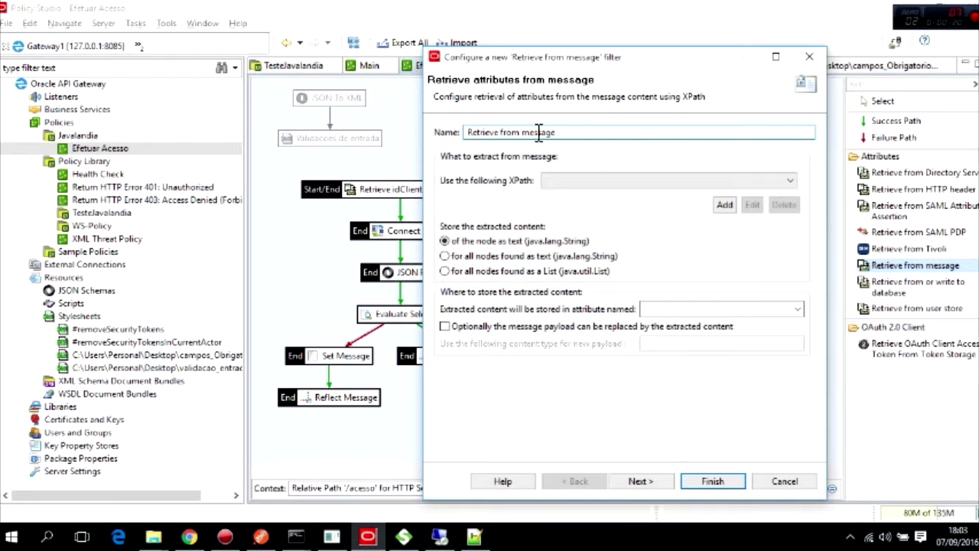
left_click_drag(568, 136, 436, 132)
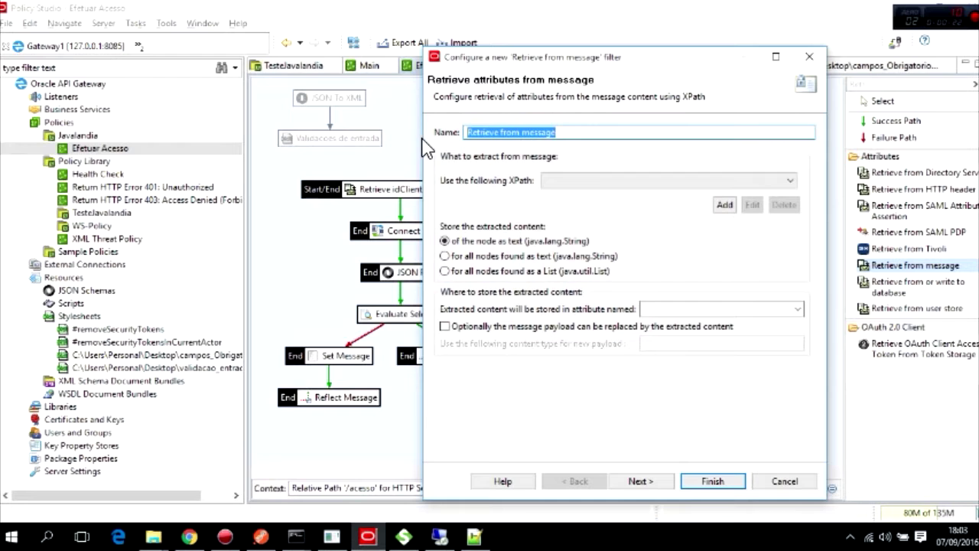
type("Obtem Erros")
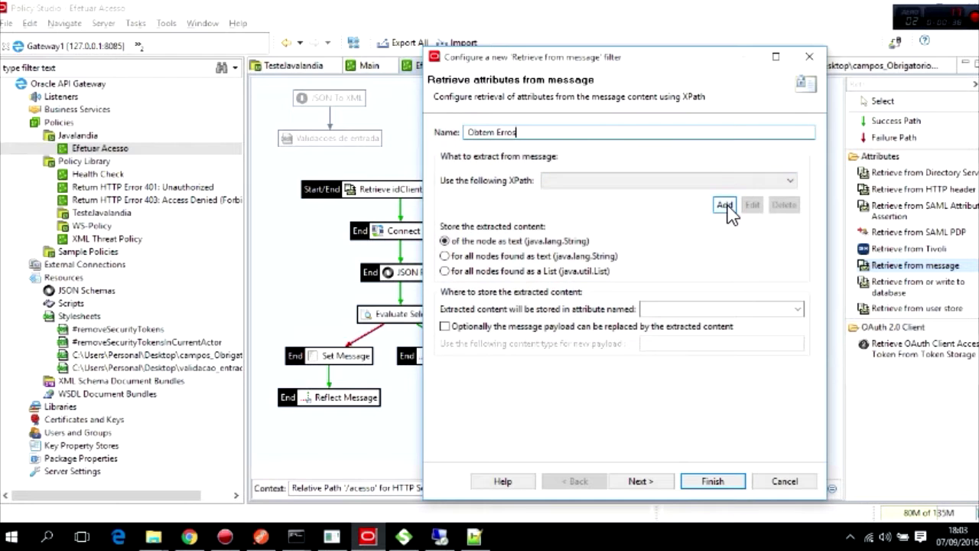
left_click(724, 205)
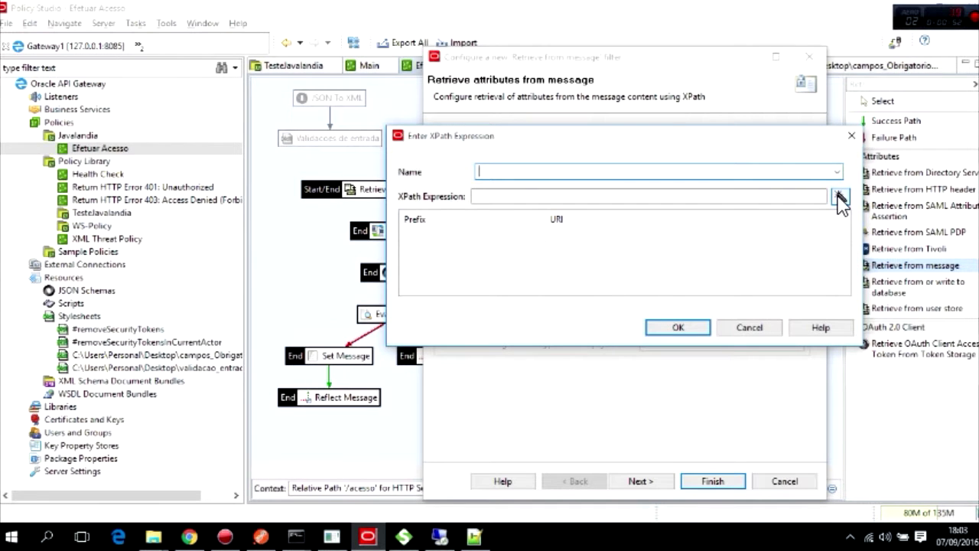
Open the XPath Wizard, clear its sample file path, and move the wizard aside.
left_click(841, 198)
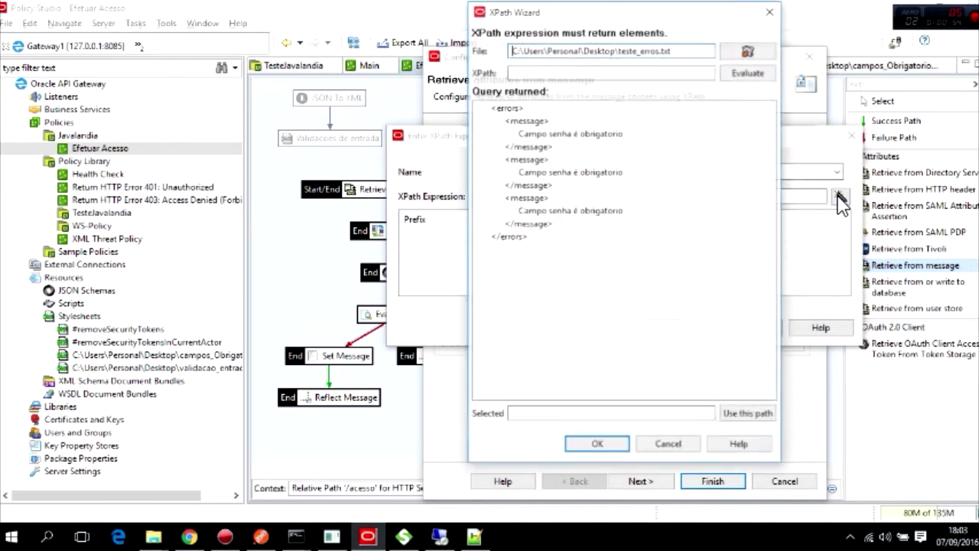
triple_click(684, 49)
key("BackSpace")
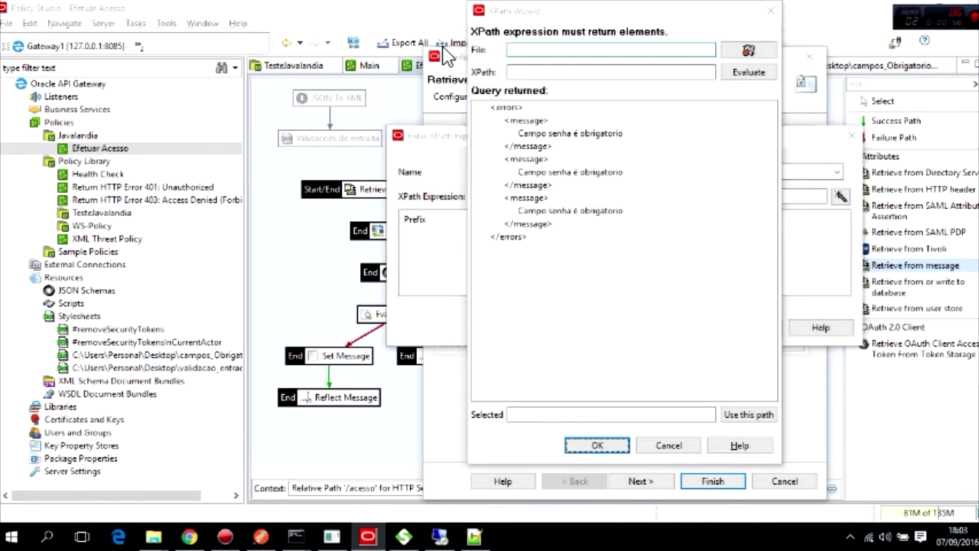
key("Return")
left_click(770, 251)
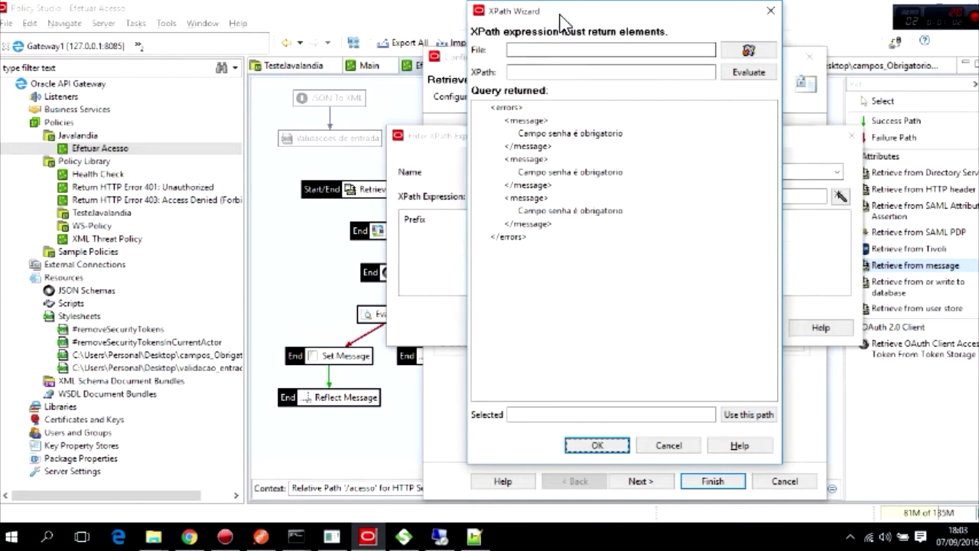
left_click_drag(563, 13, 313, 29)
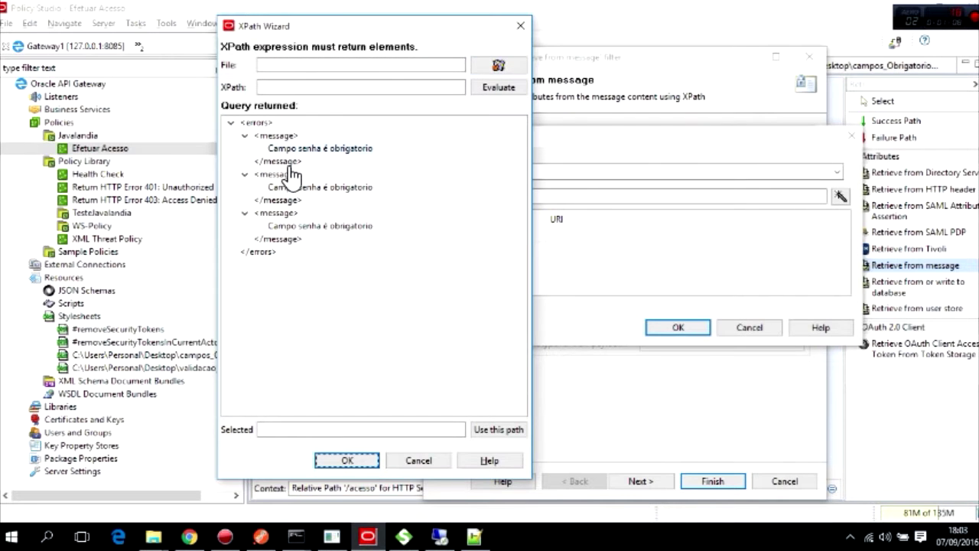
Load teste_erros.txt from the Área de Trabalho folder as the sample file.
left_click(505, 66)
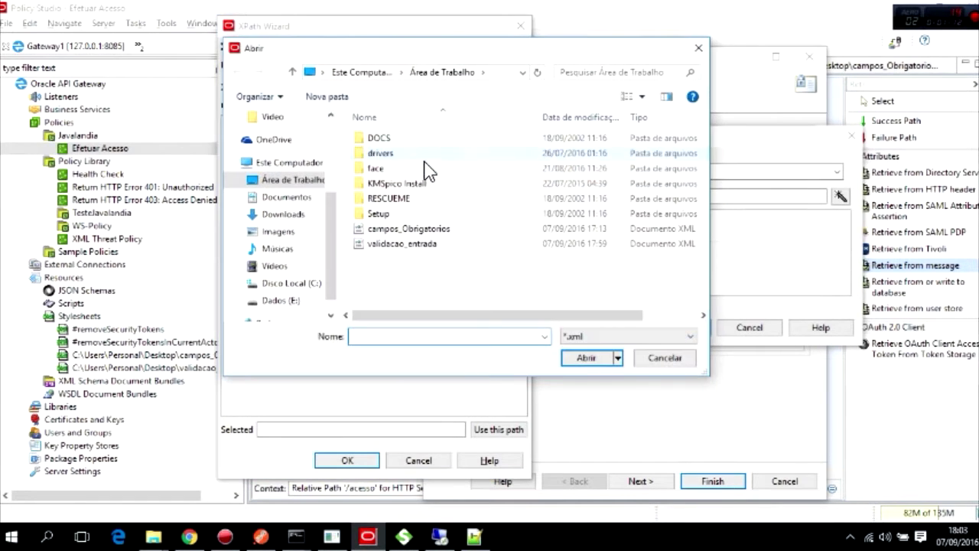
left_click(289, 182)
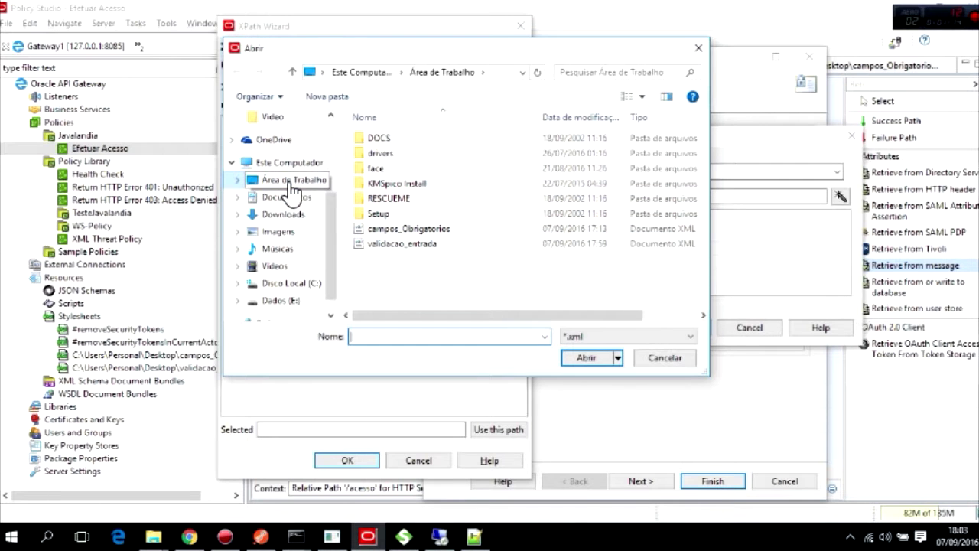
left_click(480, 336)
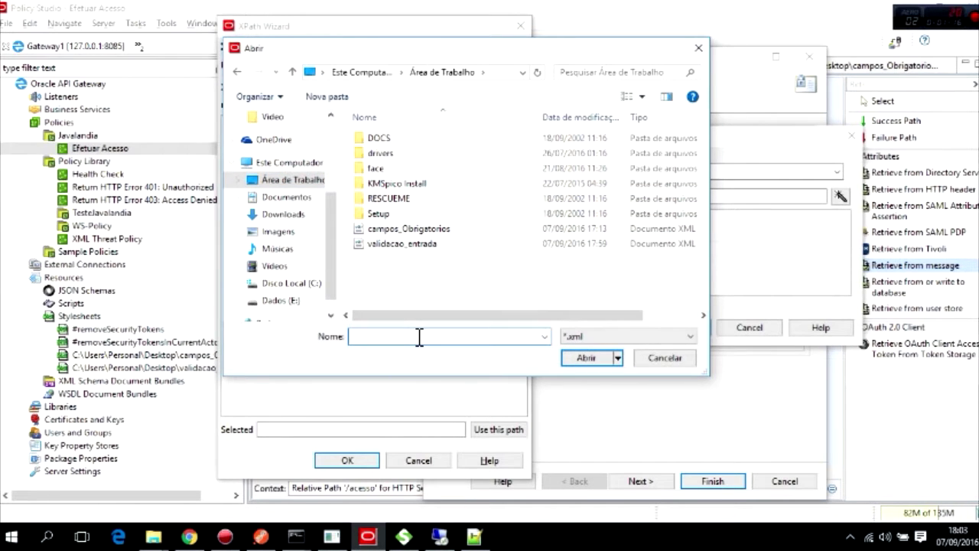
left_click(661, 336)
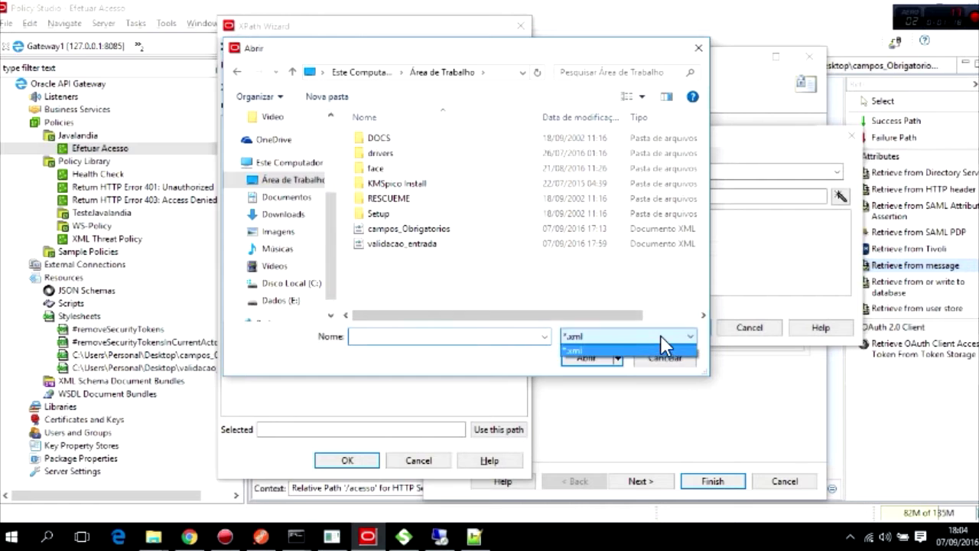
left_click(656, 349)
left_click(410, 337)
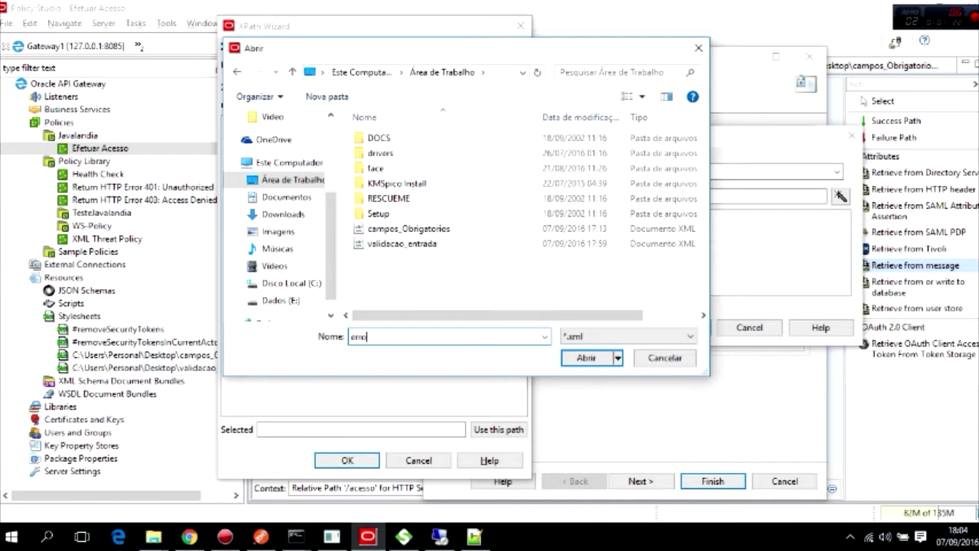
type("er")
key("BackSpace")
key("BackSpace")
type("te")
key("Down")
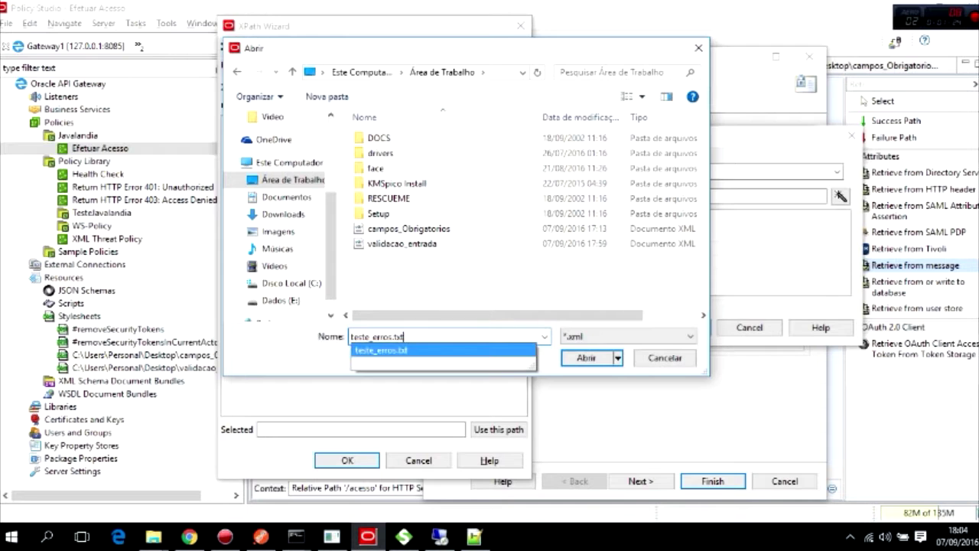
key("Return")
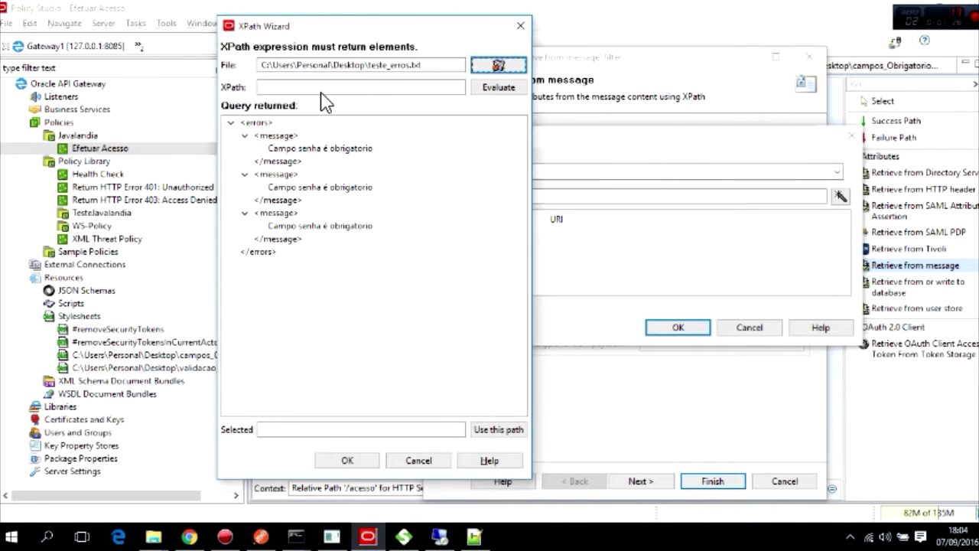
Enter //message as the XPath and evaluate it against the sample.
left_click(343, 89)
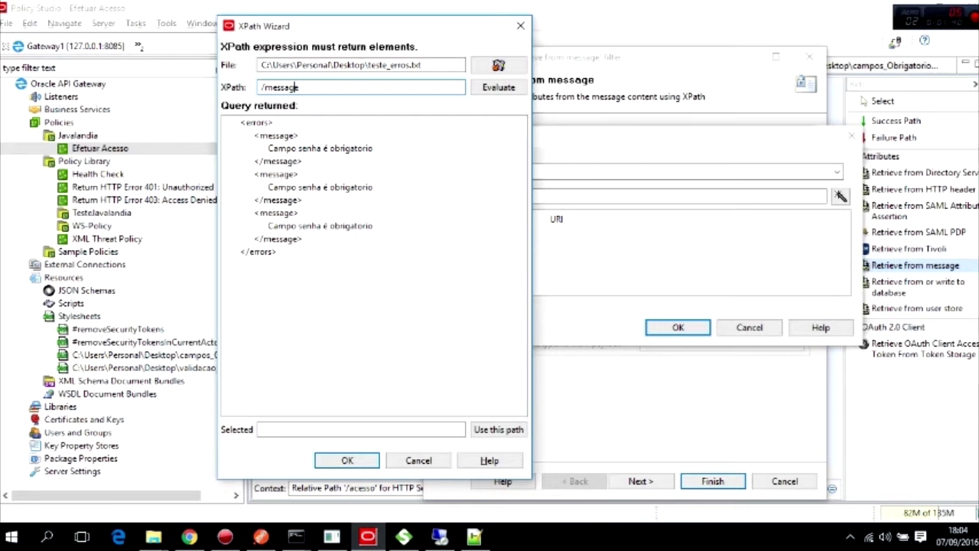
type("*/")
key("BackSpace")
left_click(498, 87)
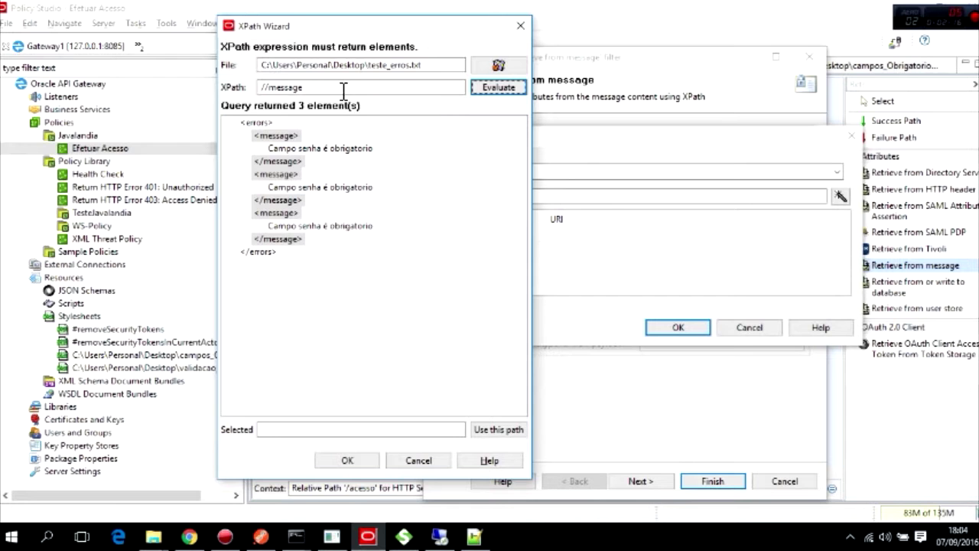
Change the expression to /errors/message, confirm it matches 3 elements, and accept it.
left_click(314, 87)
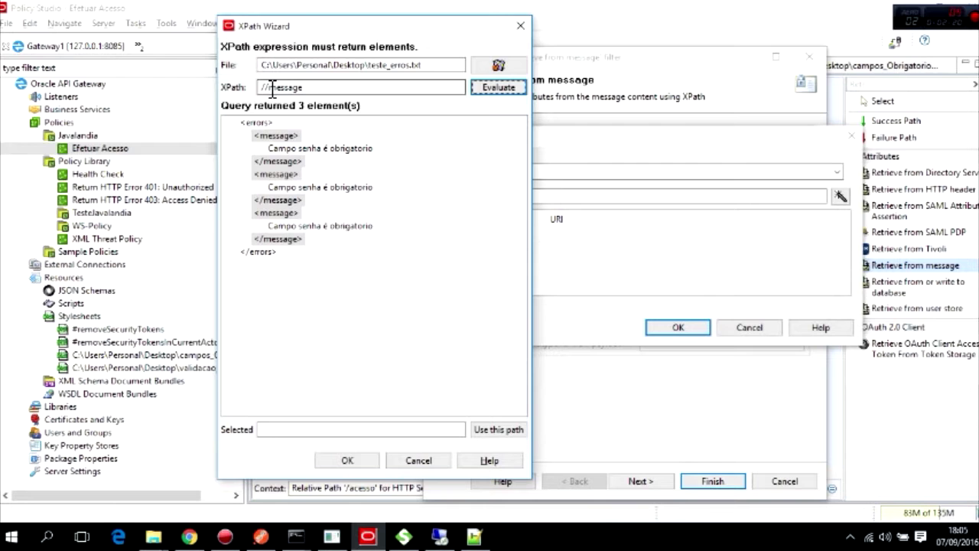
left_click(266, 87)
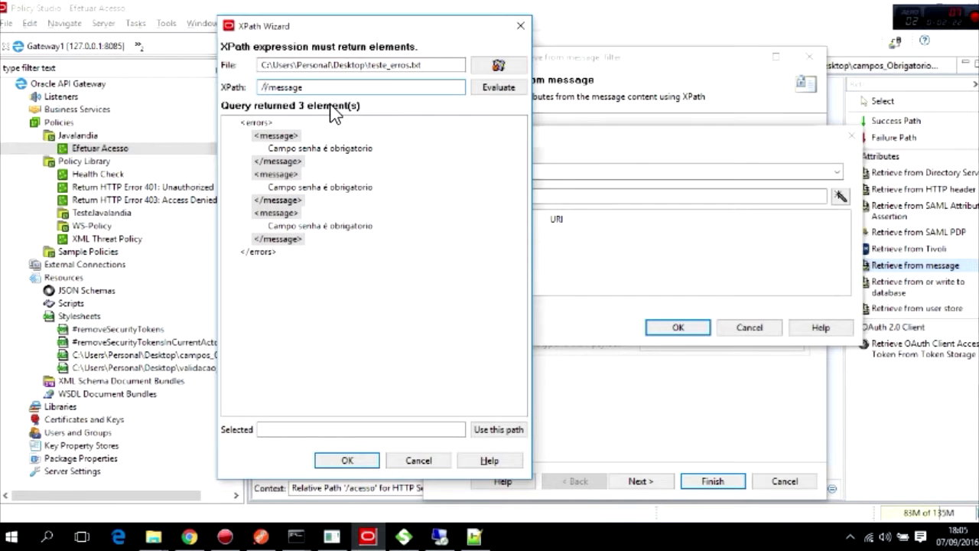
type("errors")
left_click(496, 87)
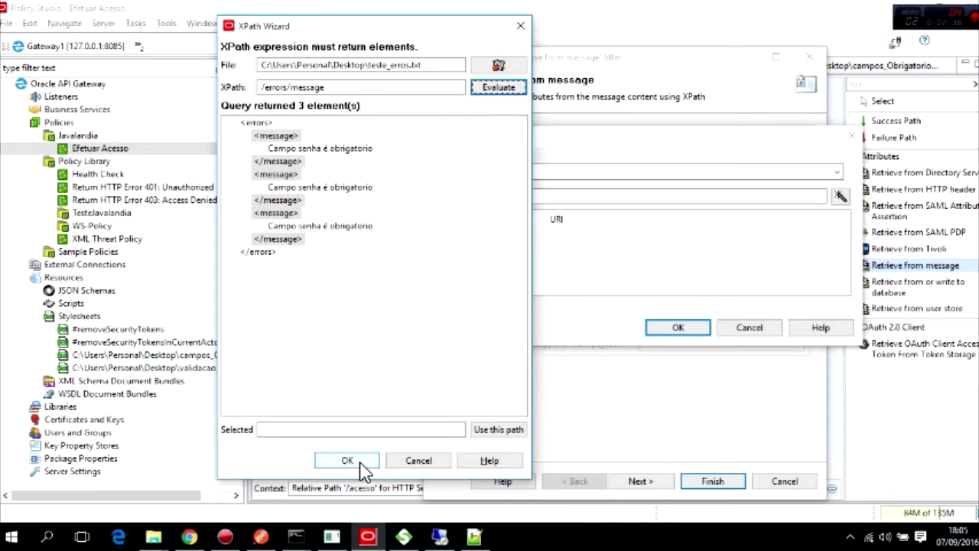
left_click(360, 461)
left_click(532, 171)
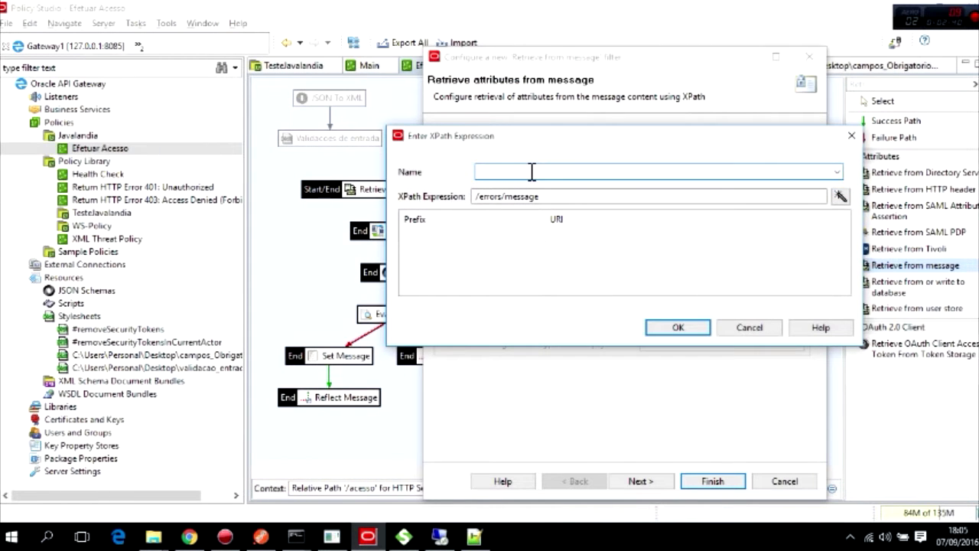
Name the expression /errors/message, store all found nodes as text in errors.message, and finish.
type("/errors/message")
left_click(673, 331)
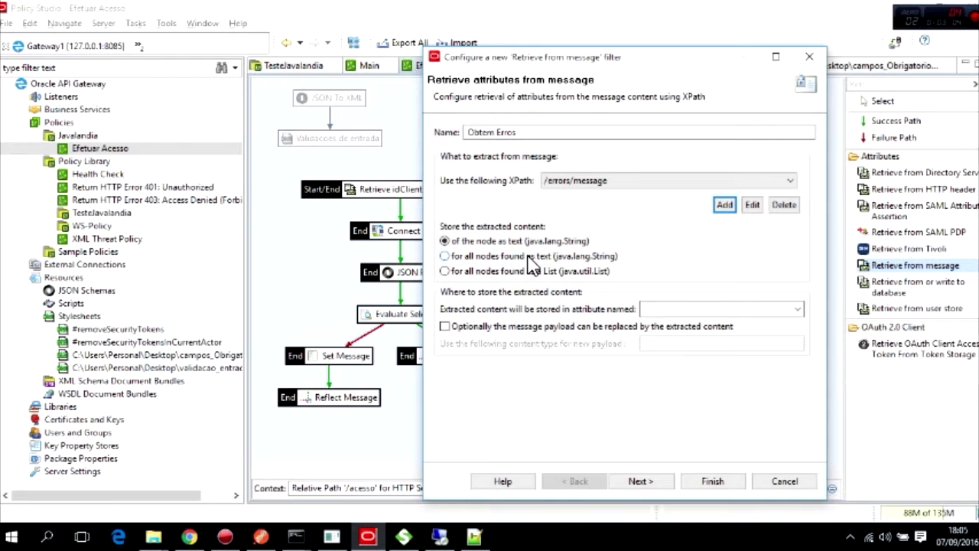
left_click(445, 256)
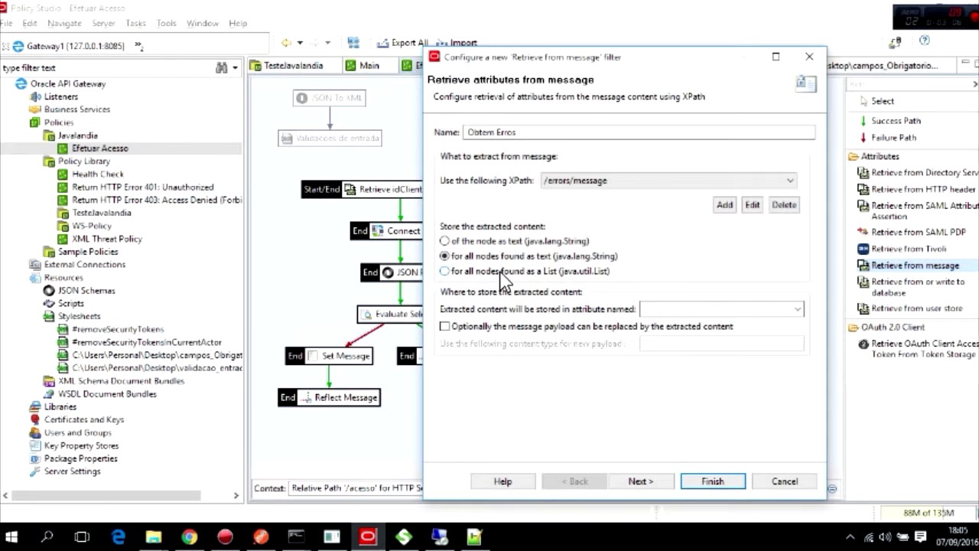
left_click(700, 312)
type("errors.")
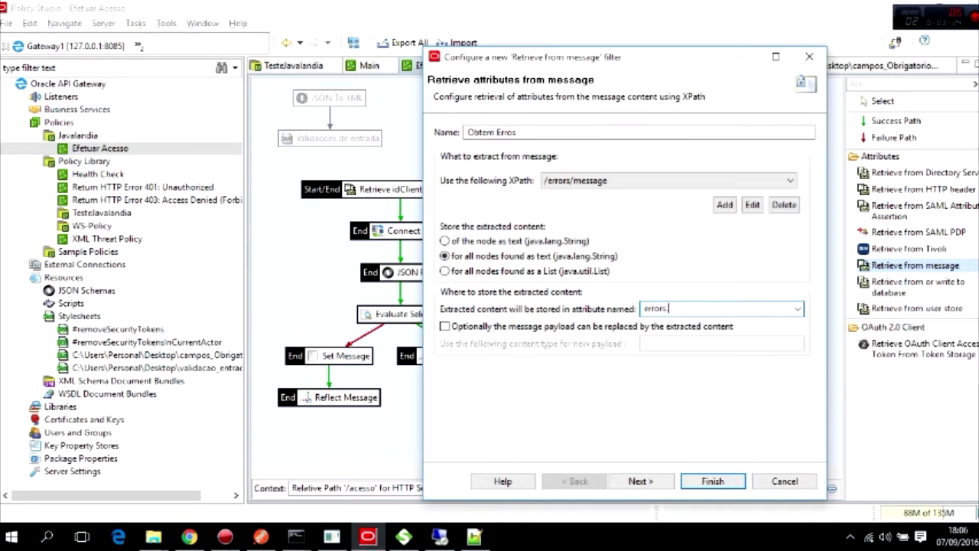
type("message")
left_click(643, 480)
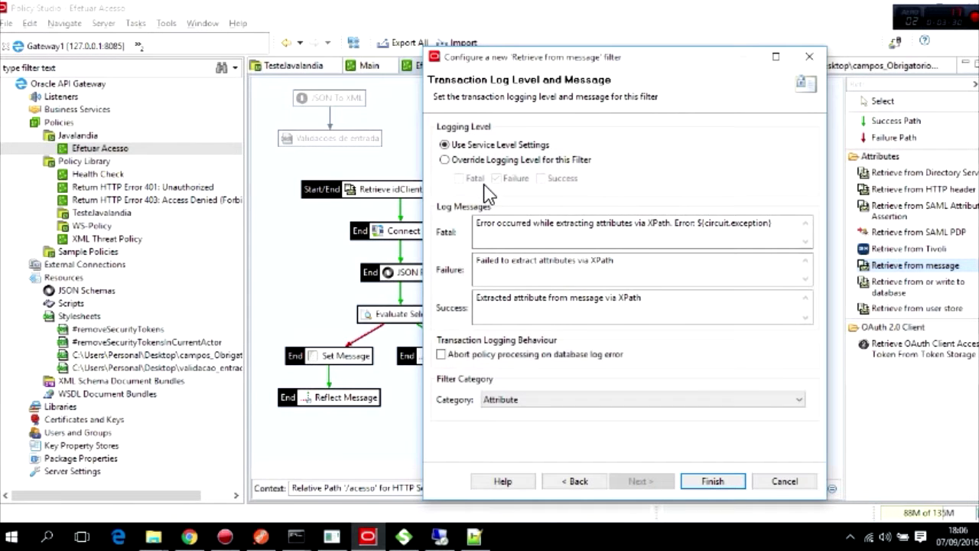
left_click(712, 482)
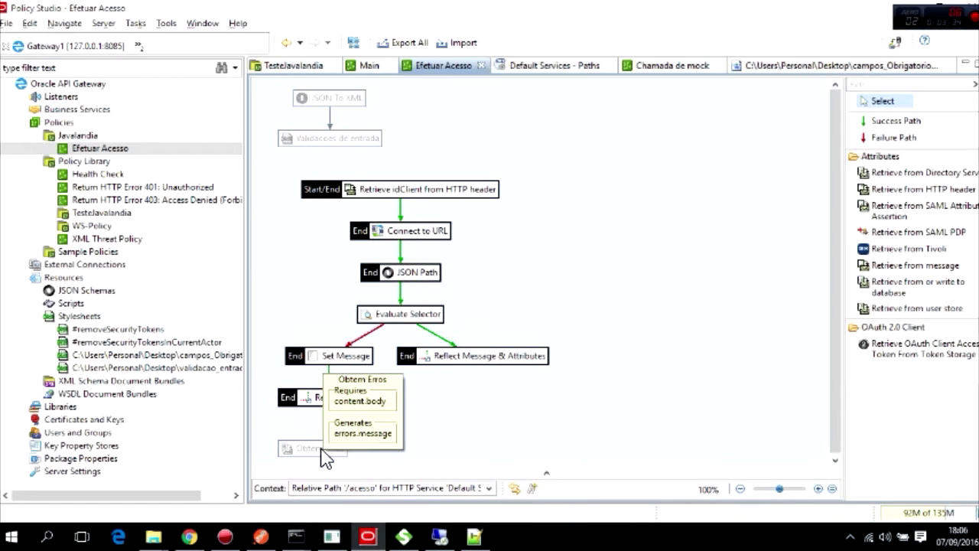
left_click(900, 123)
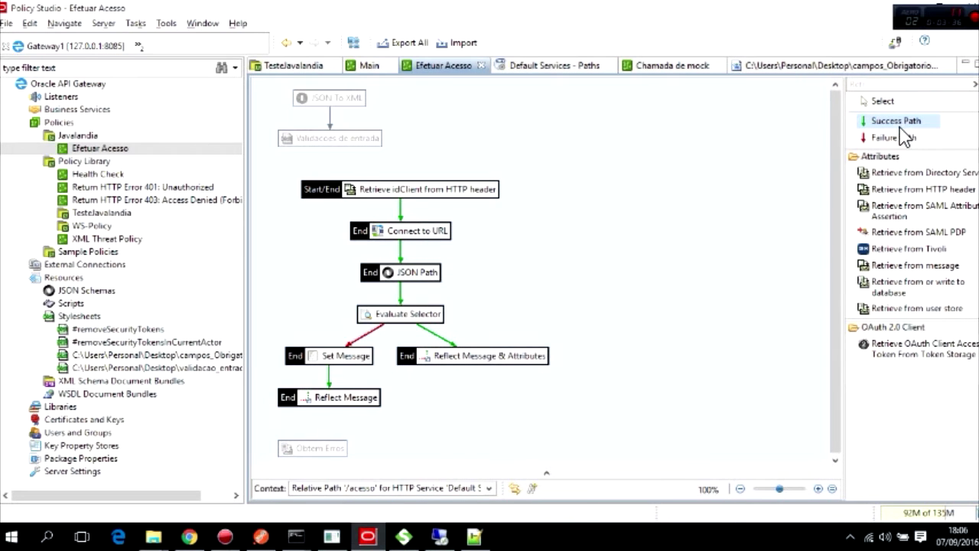
left_click(320, 141)
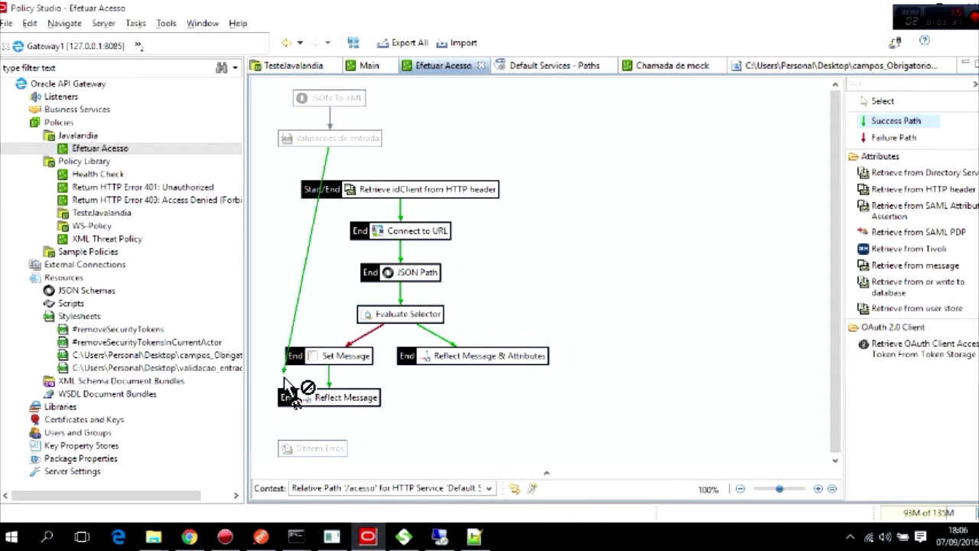
left_click(313, 448)
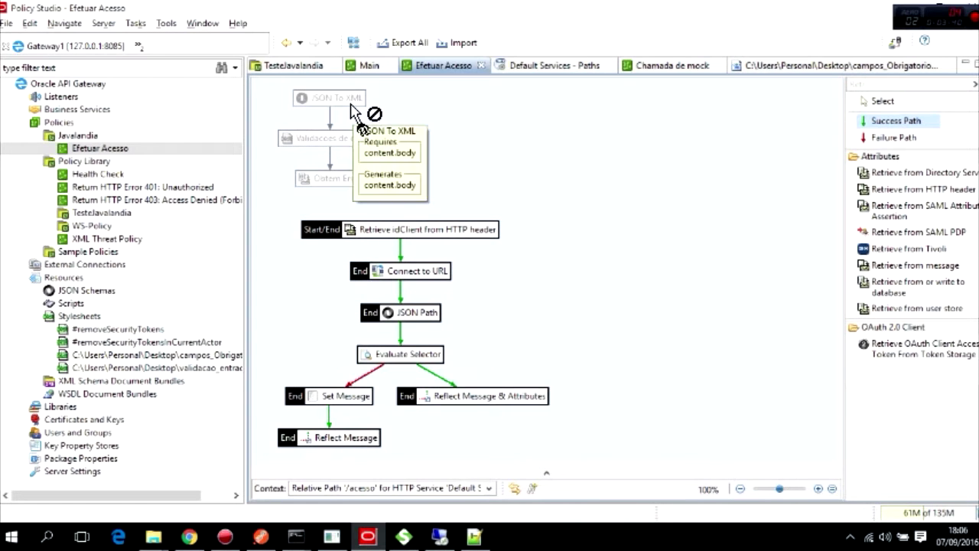
key("Escape")
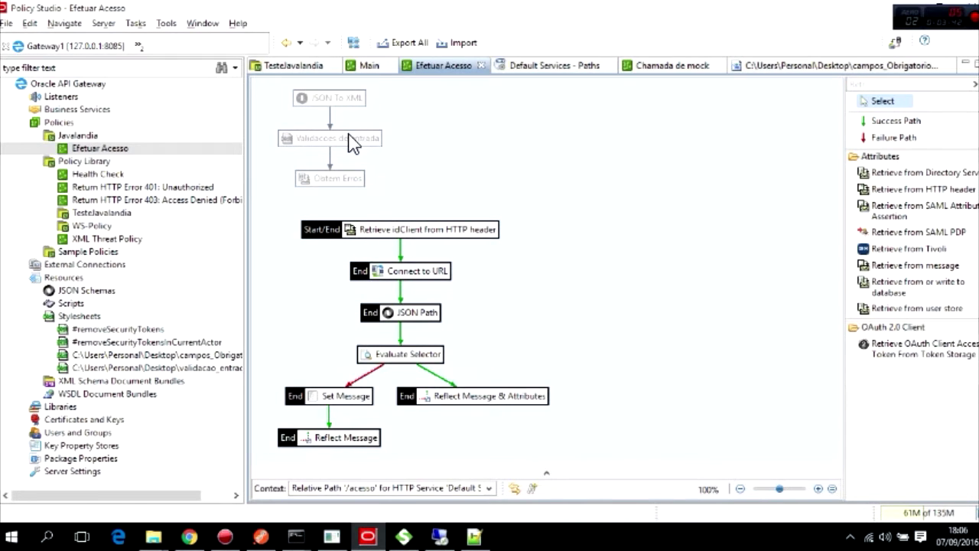
mouse_move(342, 144)
mouse_move(329, 186)
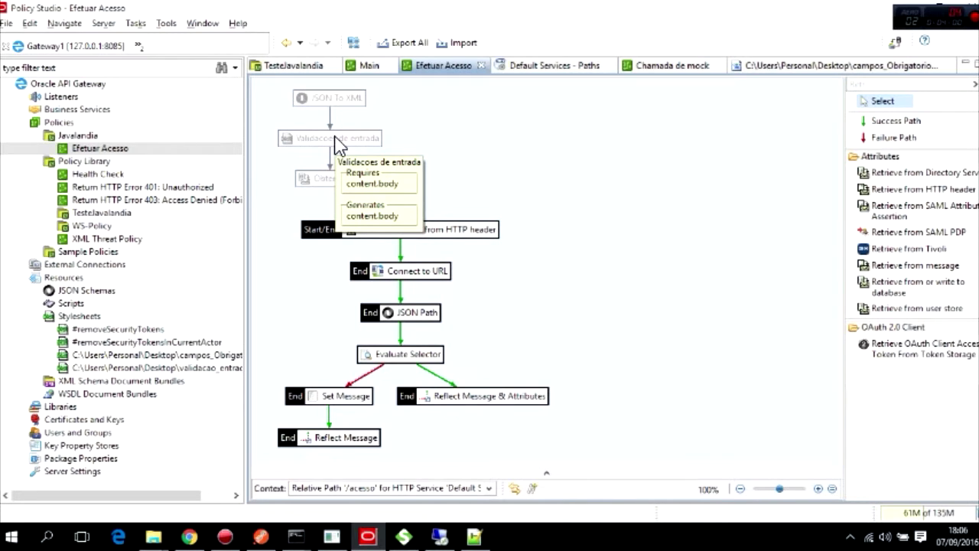
mouse_move(329, 104)
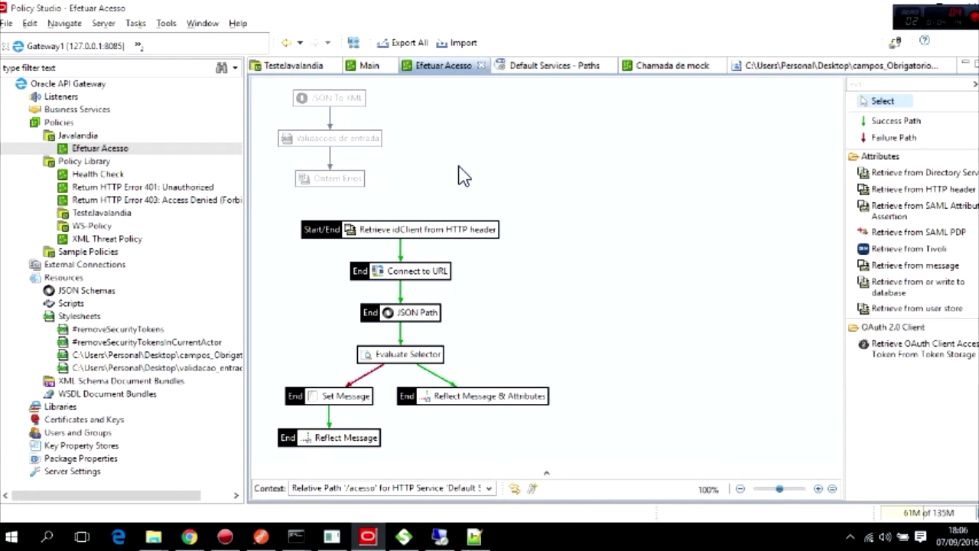
mouse_move(404, 234)
left_click(263, 535)
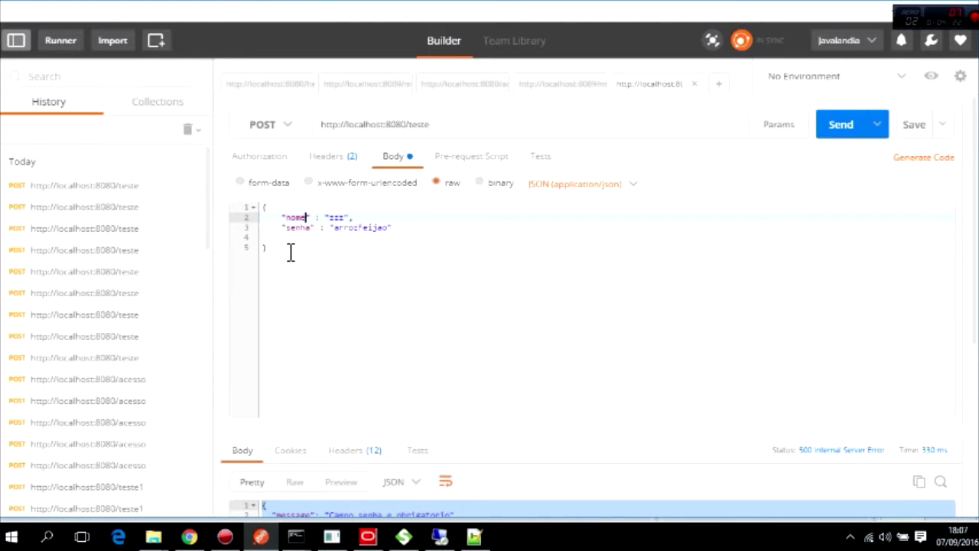
left_click(410, 229)
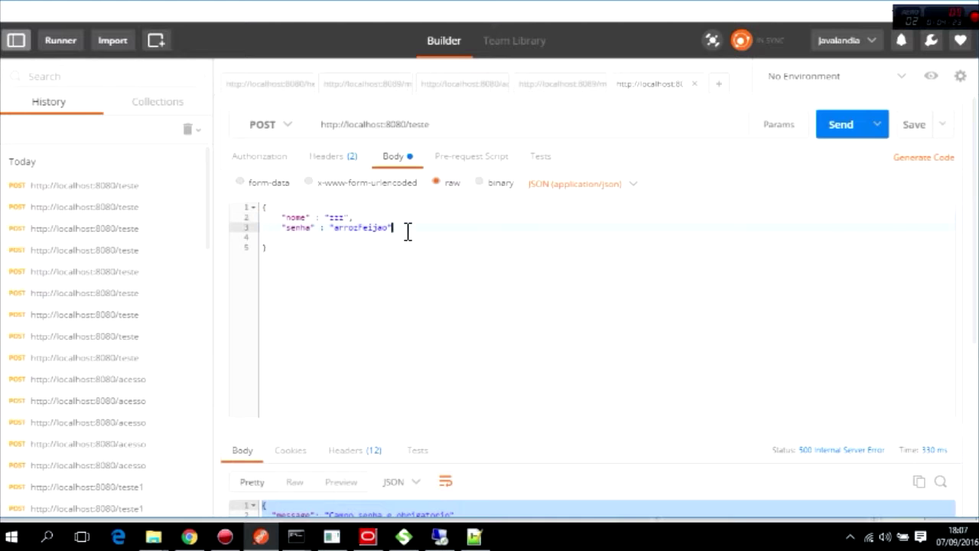
left_click(368, 536)
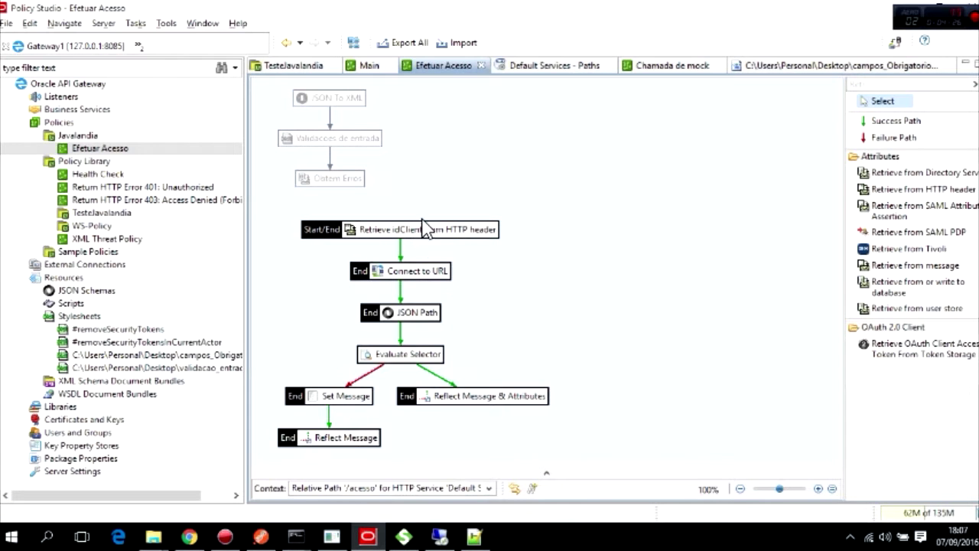
Replace the link to Connect to URL with a success path from Retrieve idClient to JSON To XML.
mouse_move(417, 283)
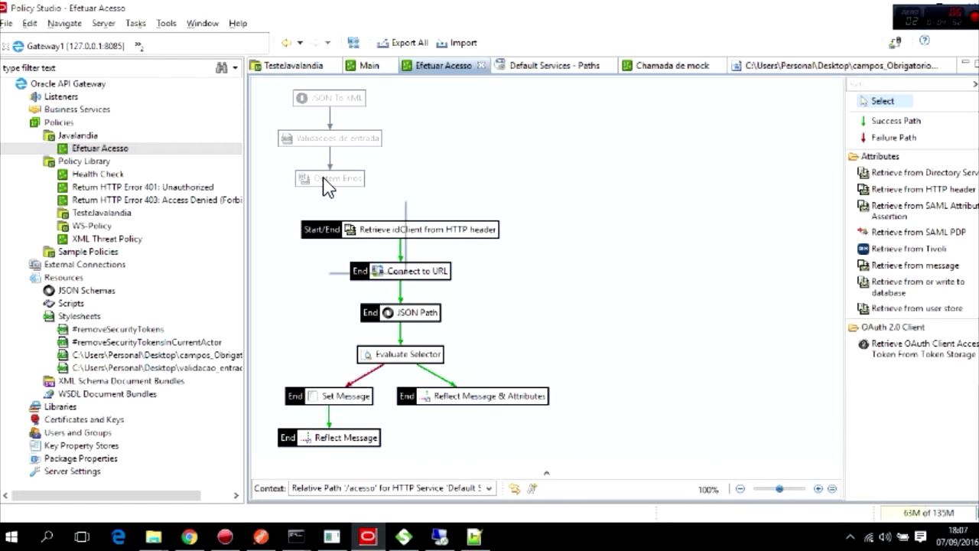
mouse_move(324, 186)
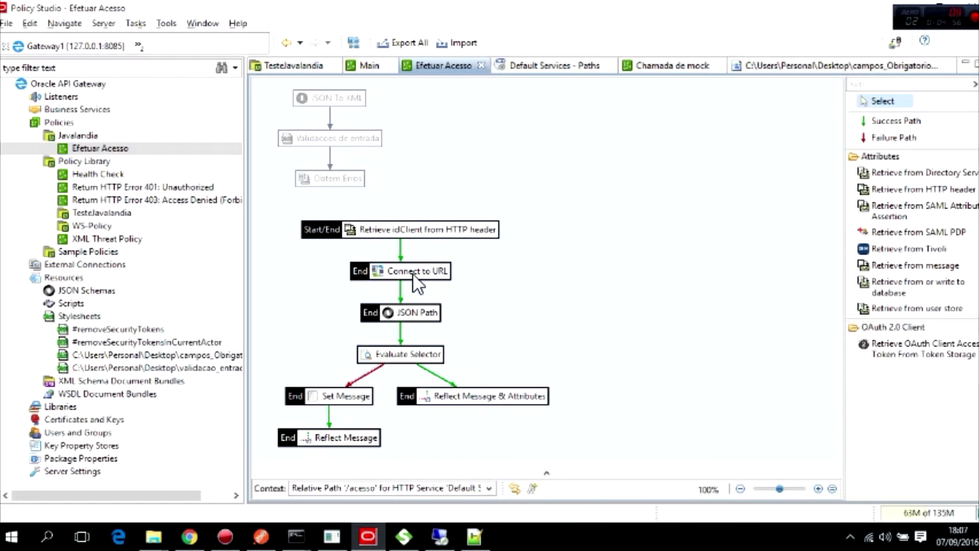
left_click(401, 247)
key("Delete")
left_click(853, 123)
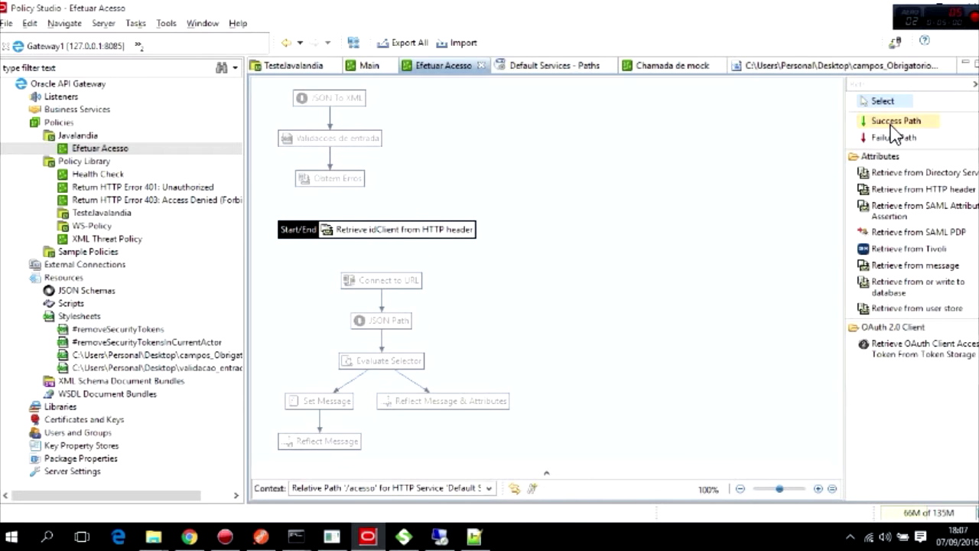
left_click(396, 236)
left_click(344, 102)
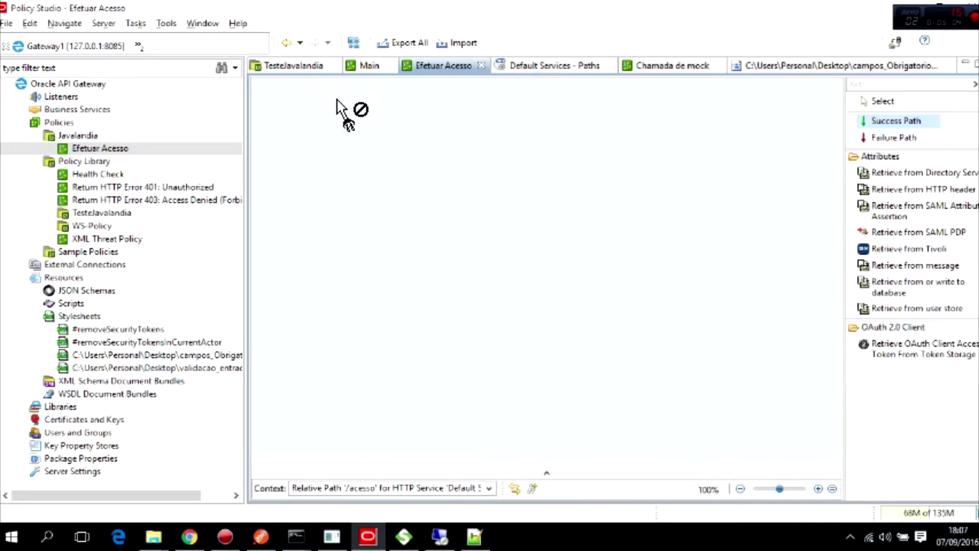
key("Escape")
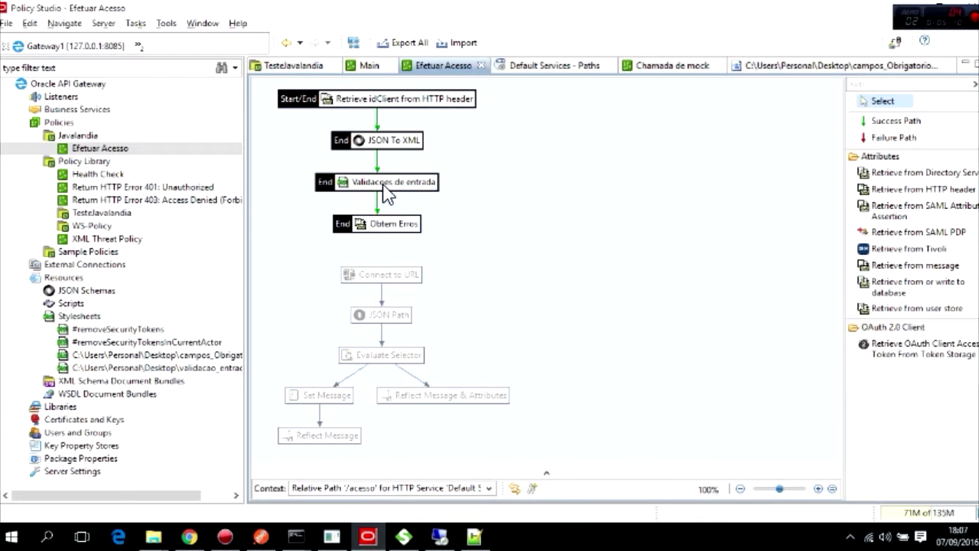
mouse_move(388, 193)
mouse_move(388, 234)
Filter the palette for Message and add a Store Message filter with default settings.
left_click(865, 86)
type("Message")
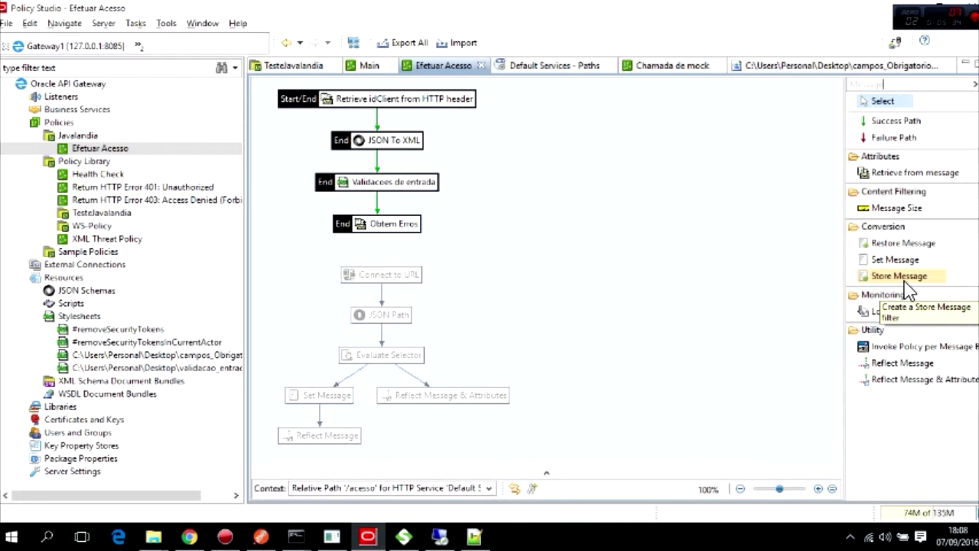
left_click_drag(903, 279, 644, 253)
left_click_drag(552, 218, 527, 196)
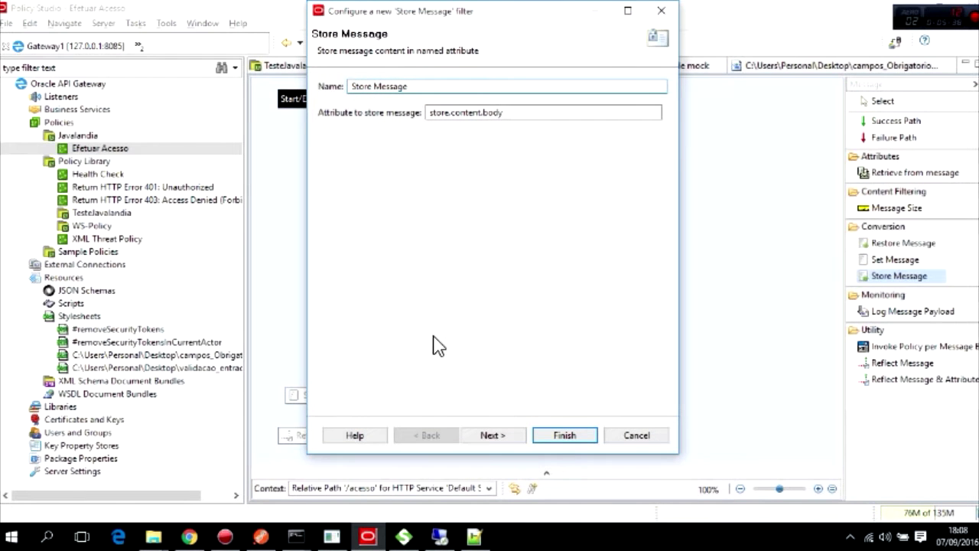
left_click(565, 438)
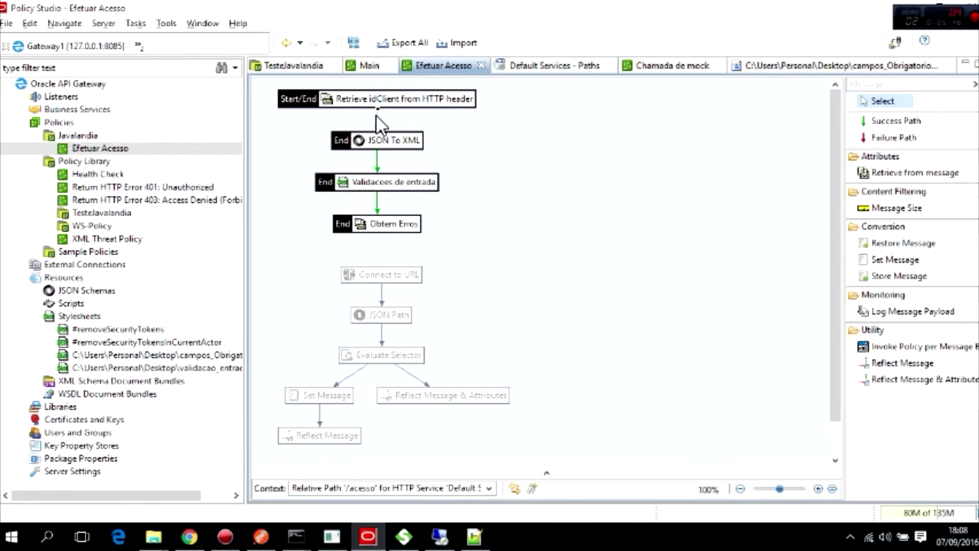
Reroute success paths so Retrieve idClient flows through Store Message into JSON To XML.
key("Delete")
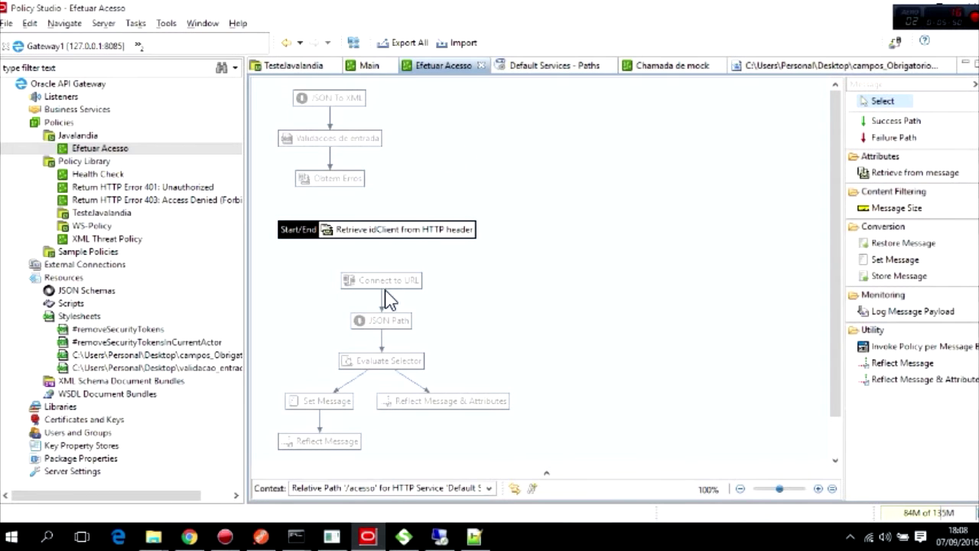
left_click(889, 121)
scroll(514, 210, "down", 2)
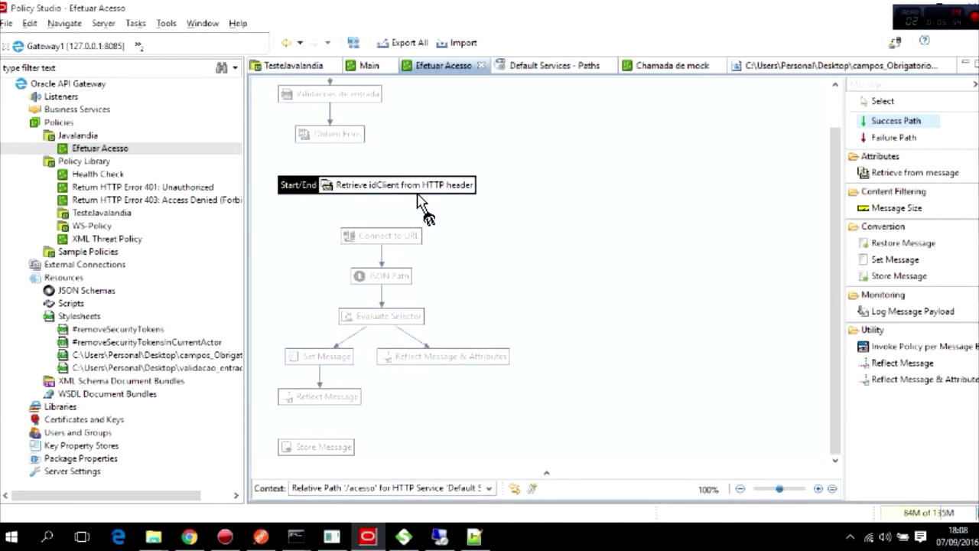
left_click(411, 187)
left_click(316, 447)
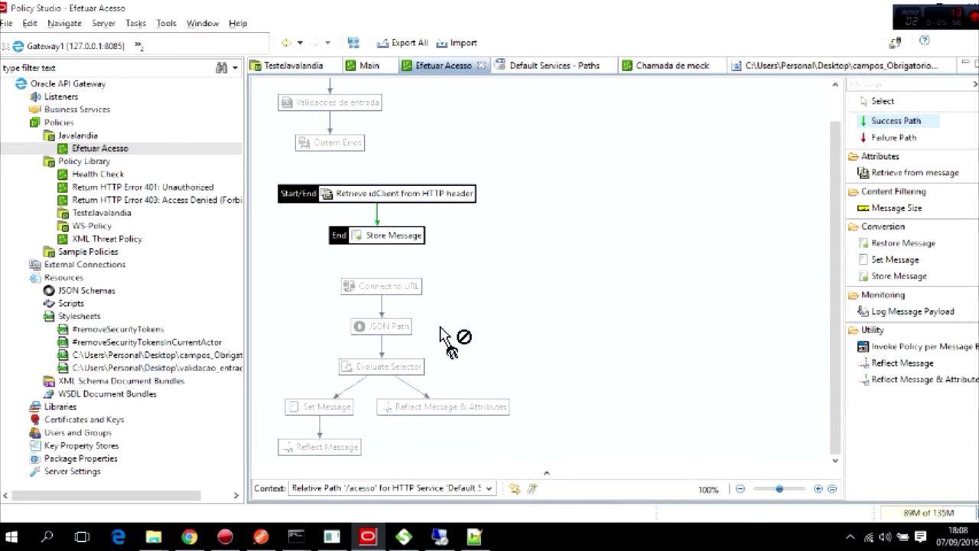
left_click(405, 272)
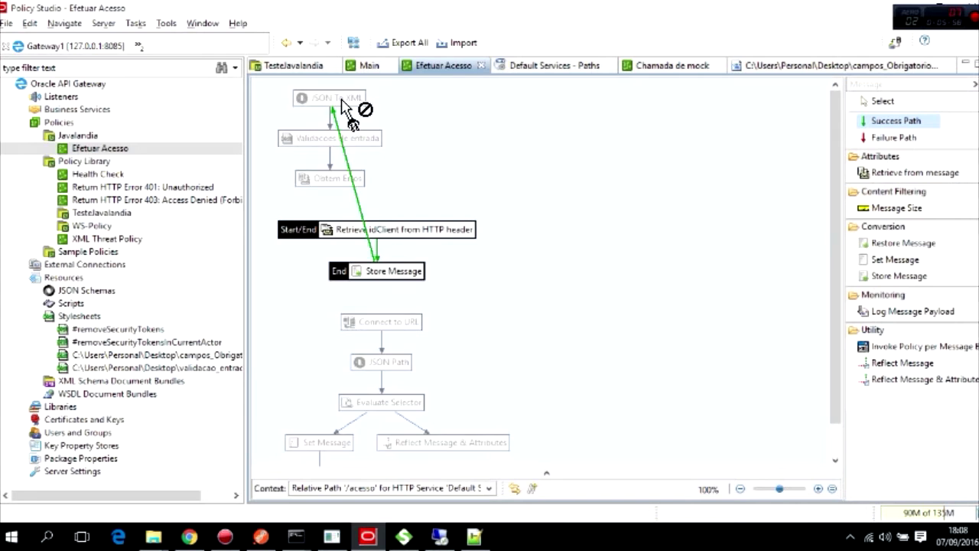
left_click(340, 99)
key("Escape")
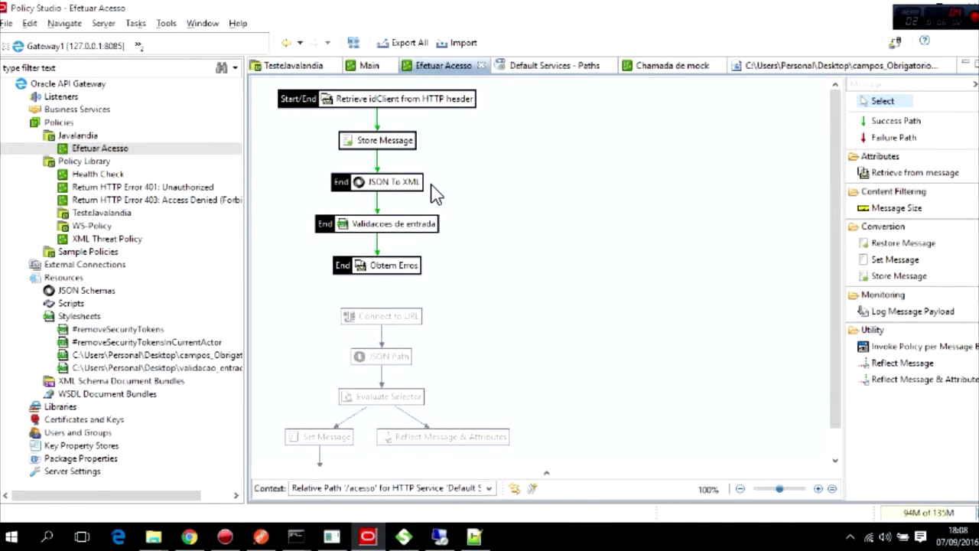
left_click(381, 320)
mouse_move(378, 330)
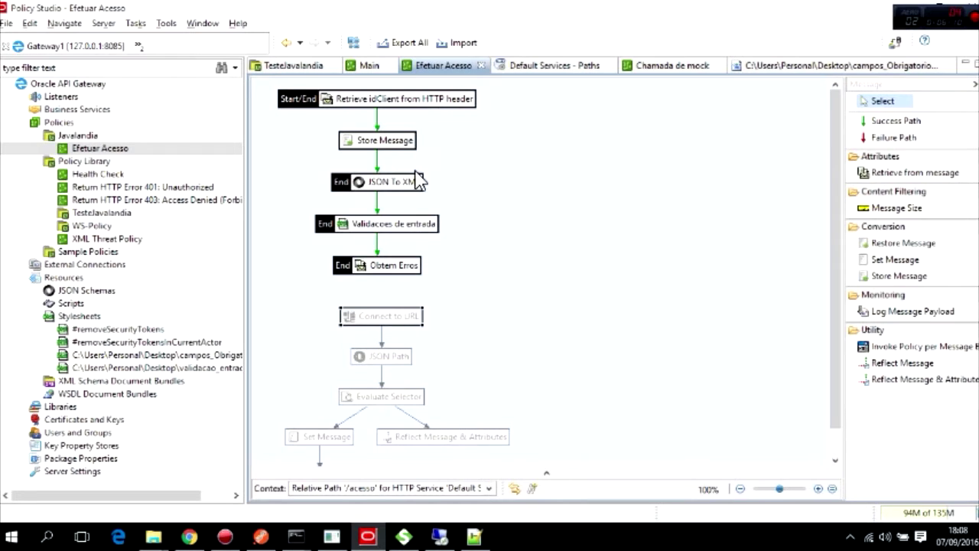
mouse_move(392, 190)
left_click(861, 85)
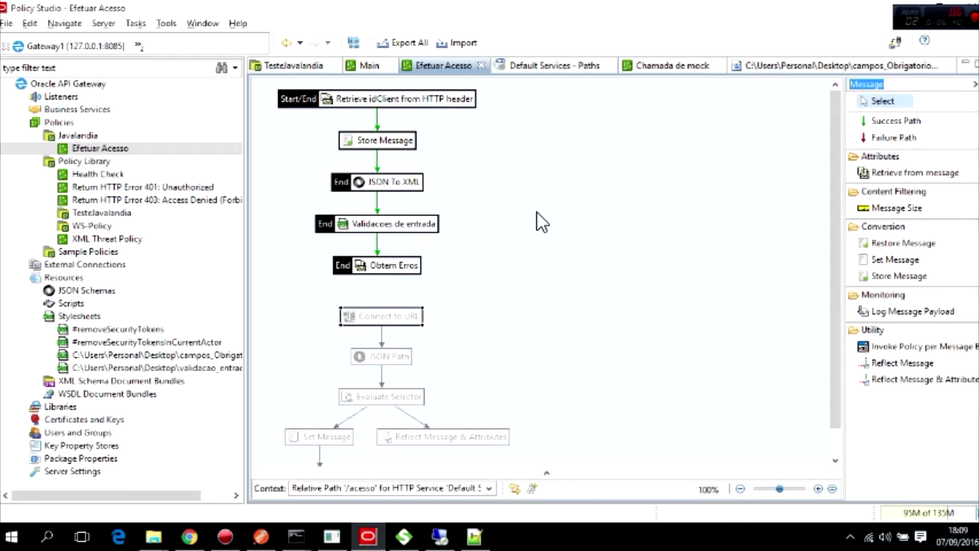
Add a Restore Message filter that restores ${store.content.body}.
type("Restore")
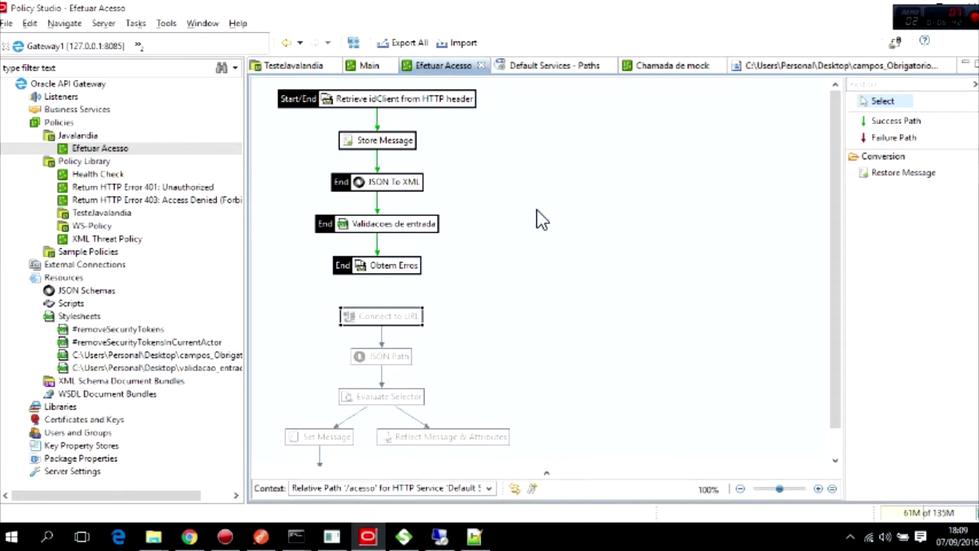
left_click_drag(909, 174, 512, 270)
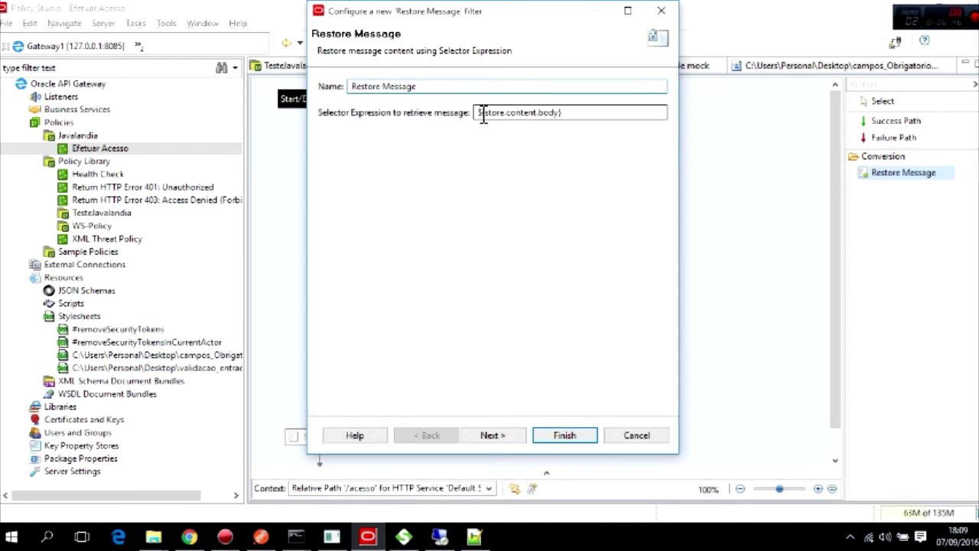
left_click_drag(480, 115, 587, 119)
left_click(508, 115)
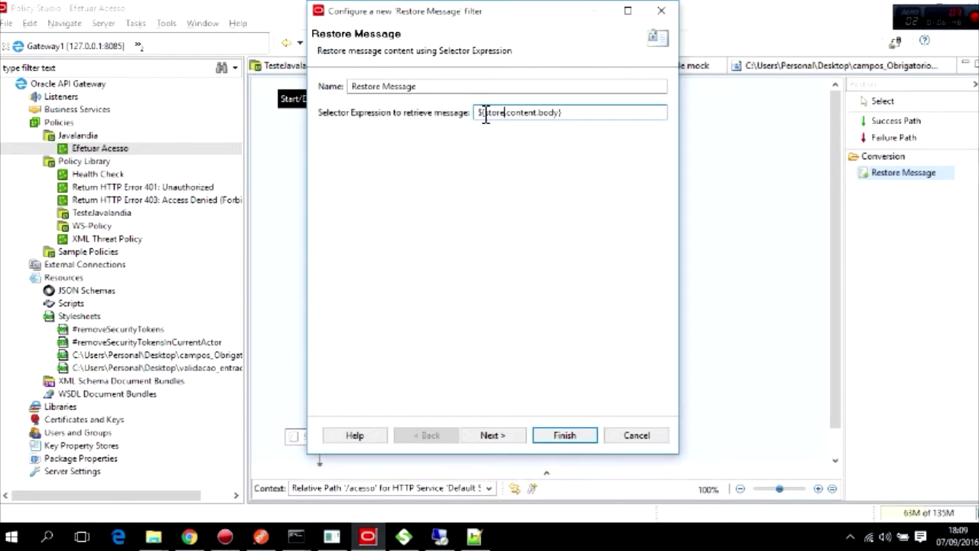
left_click(564, 436)
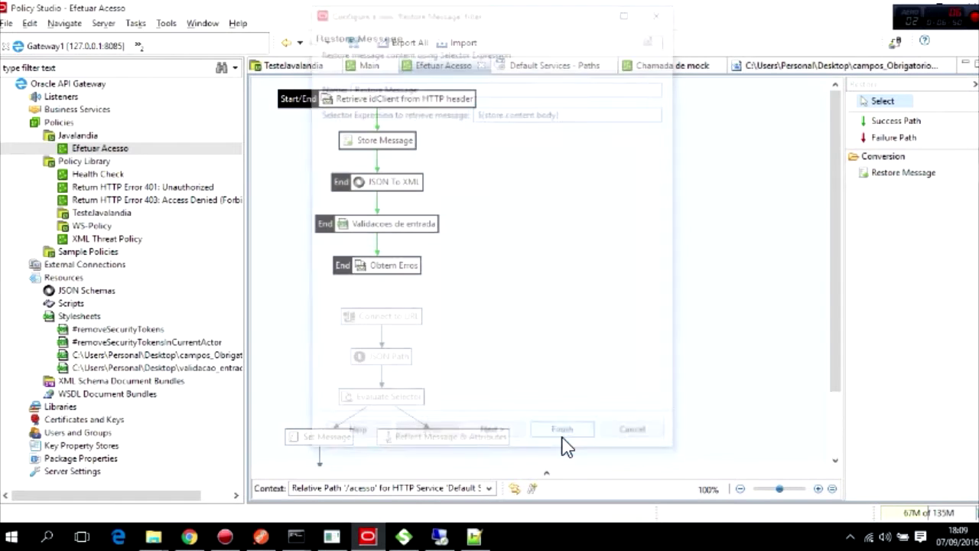
Check the Store Message filter's stored attribute name, discarding any edits.
double_click(387, 144)
left_click_drag(532, 121, 361, 127)
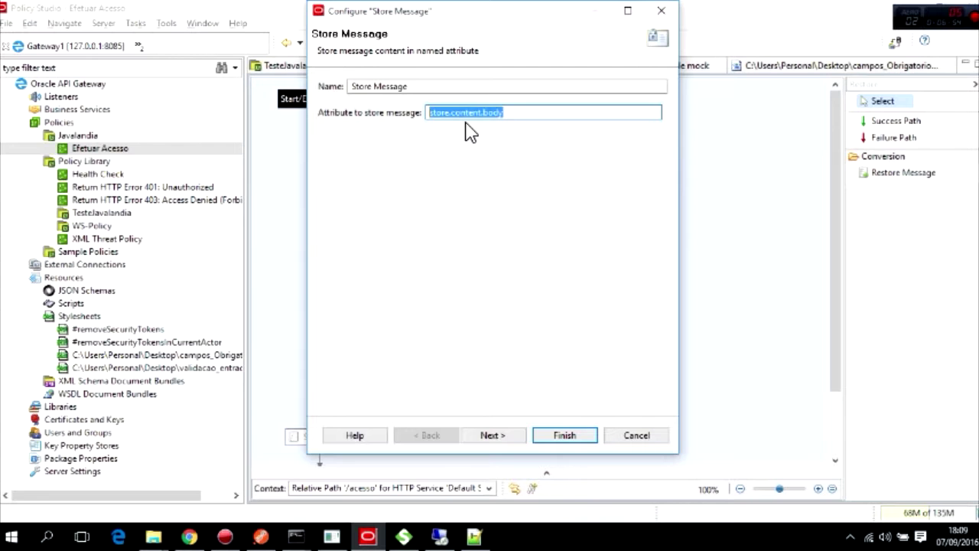
type("batatinha")
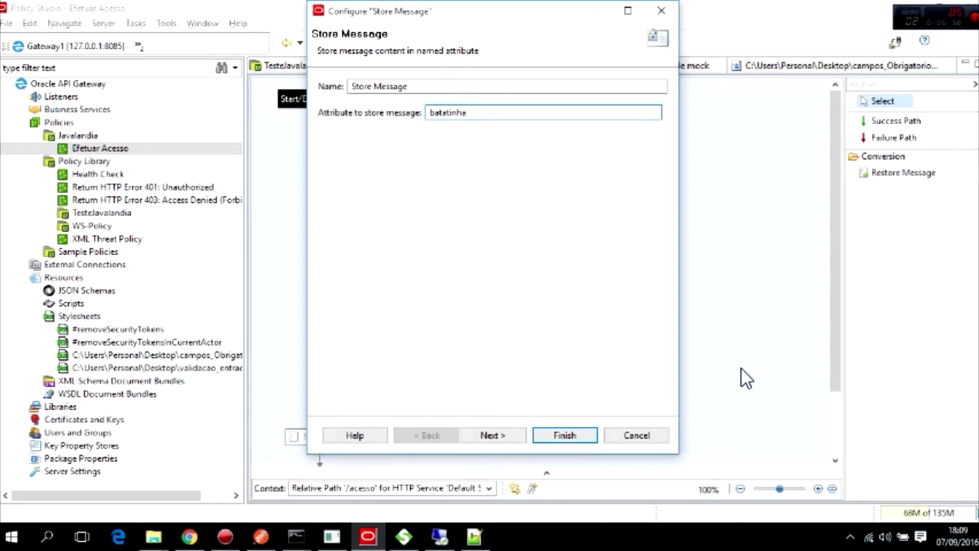
left_click(637, 435)
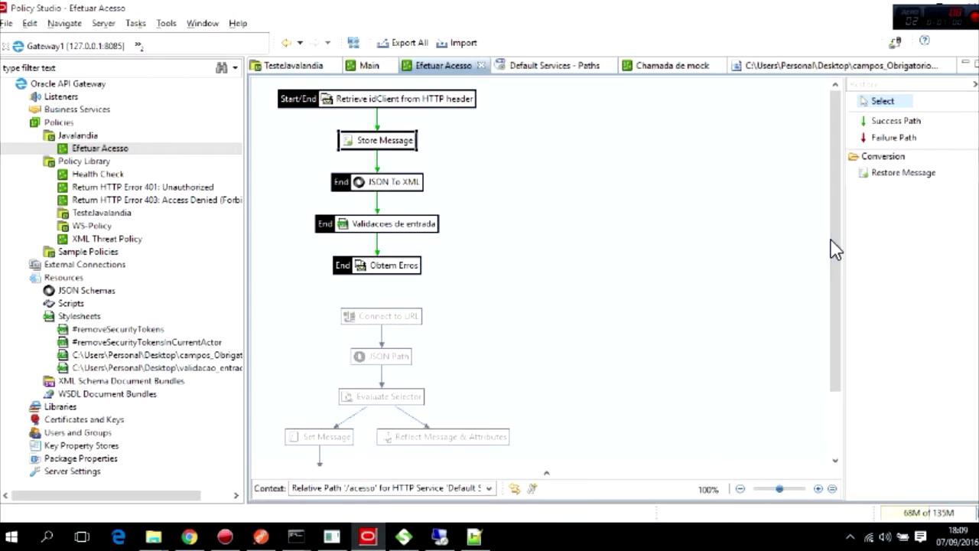
Draw a success path from Restore Message into Connect to URL.
left_click_drag(831, 240, 834, 316)
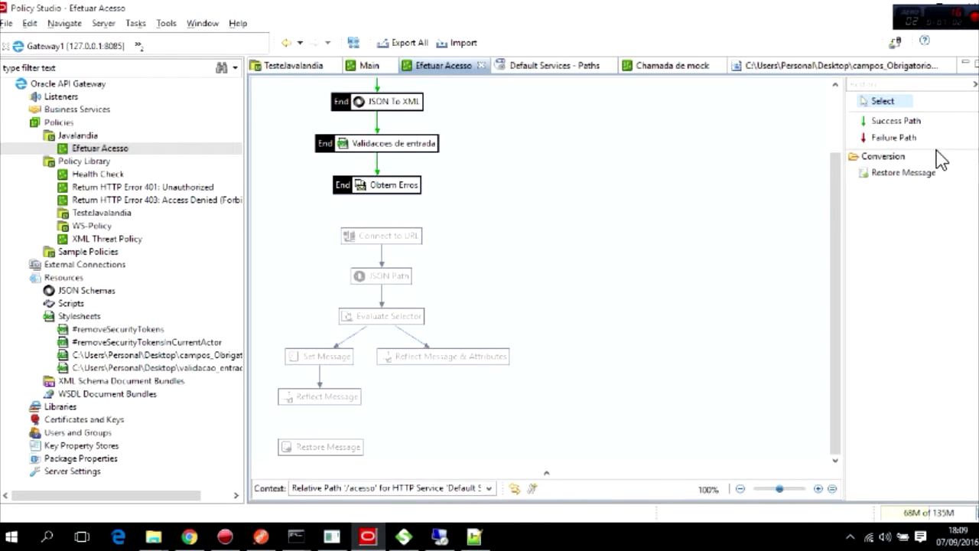
left_click(915, 121)
left_click(329, 447)
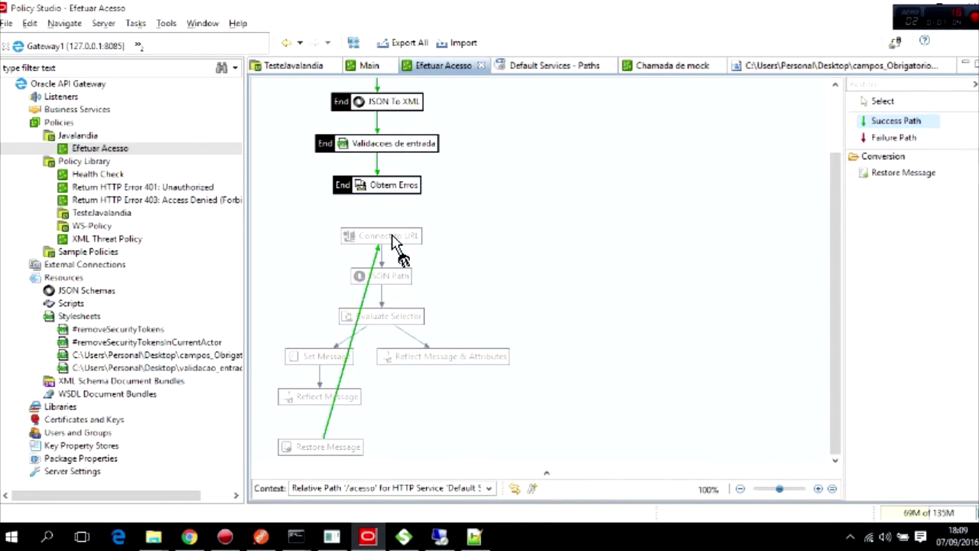
left_click(392, 239)
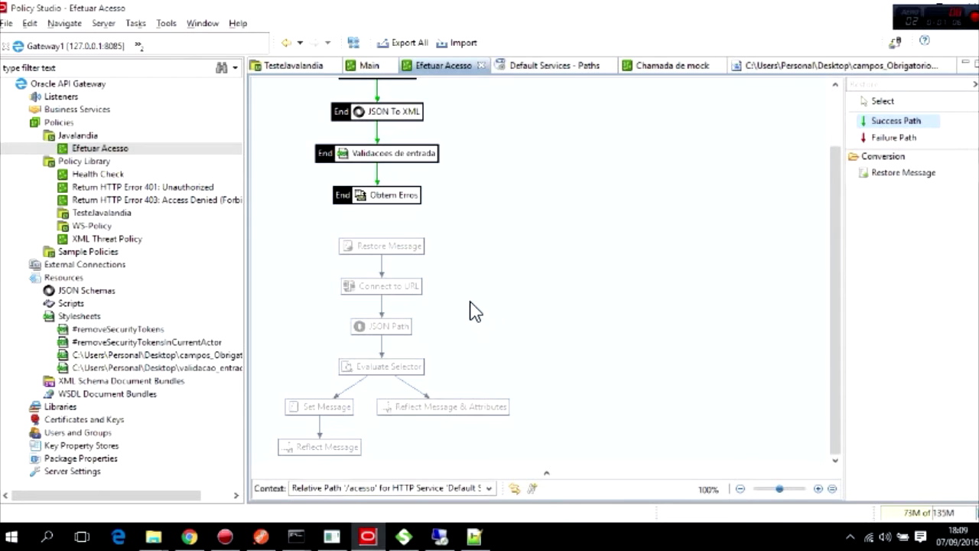
key("Escape")
scroll(394, 337, "up", 3)
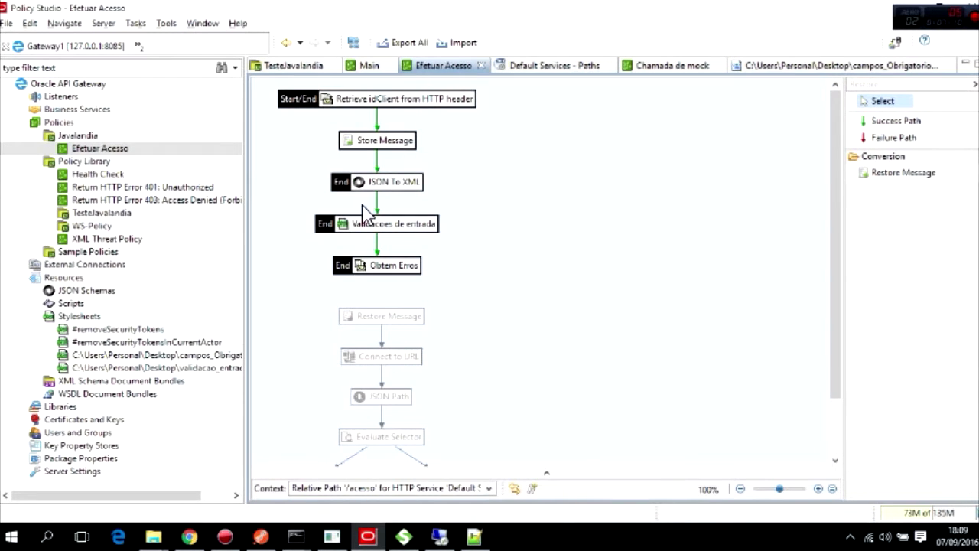
mouse_move(394, 269)
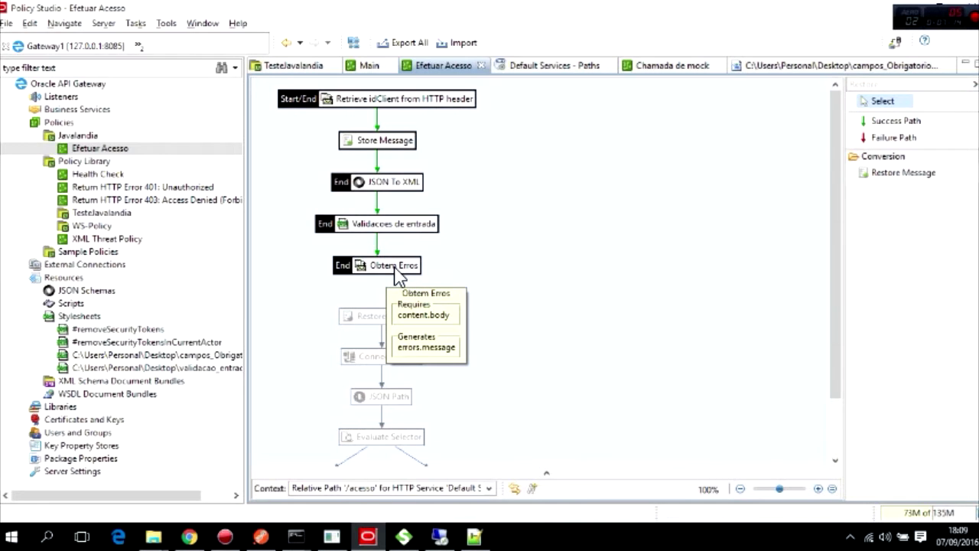
Add an Evaluate Selector filter with expression ${errors.message != ''}.
left_click(890, 84)
key("BackSpace")
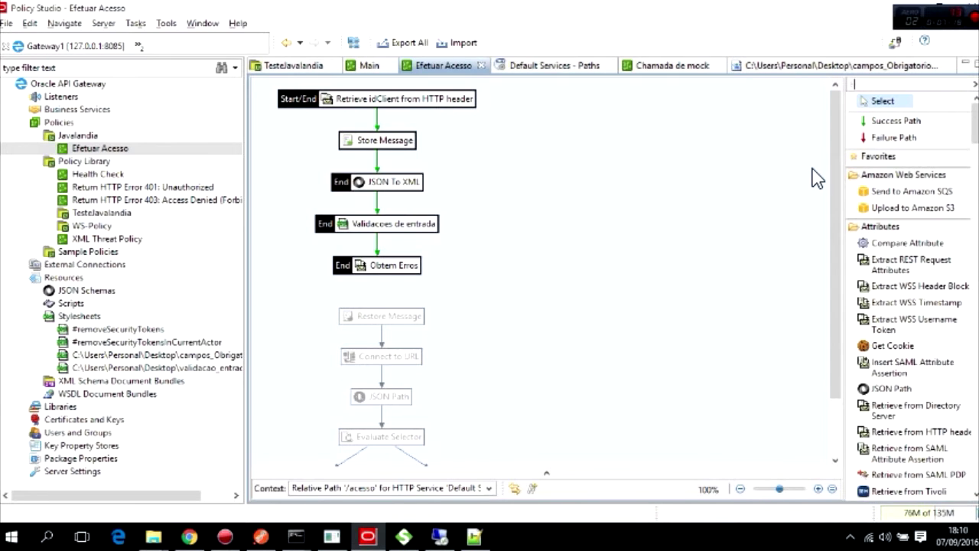
type("Eva")
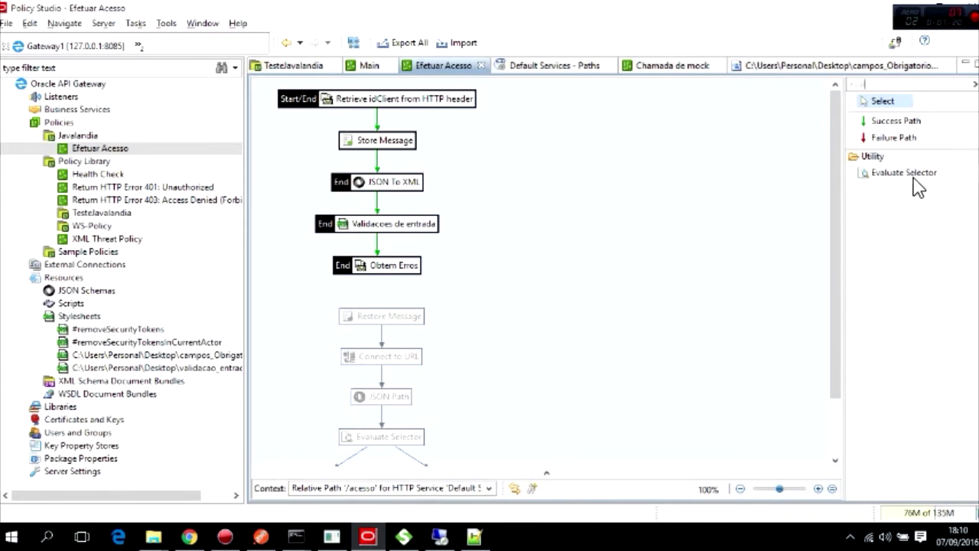
left_click_drag(850, 175, 615, 248)
left_click_drag(534, 260, 536, 259)
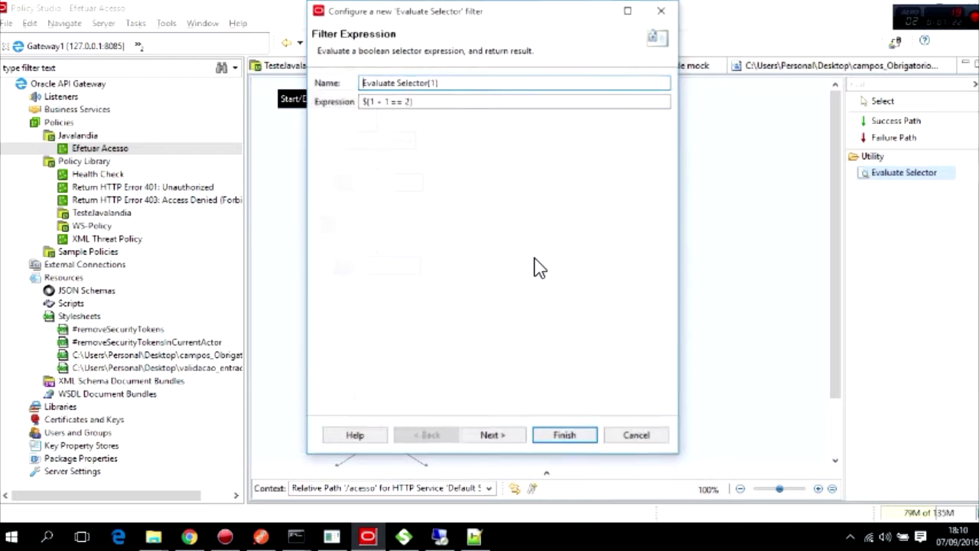
left_click_drag(370, 105, 410, 107)
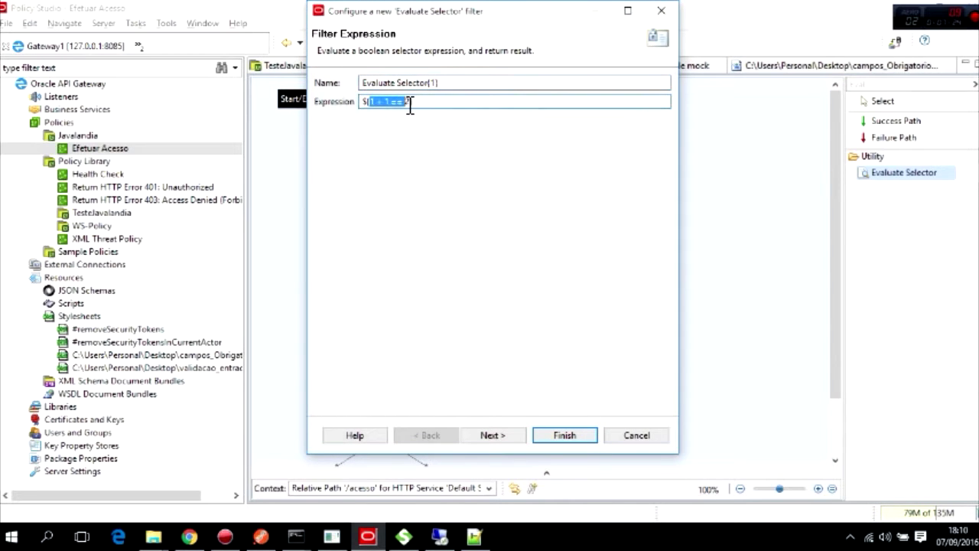
type("errors.message != '")
left_click(492, 435)
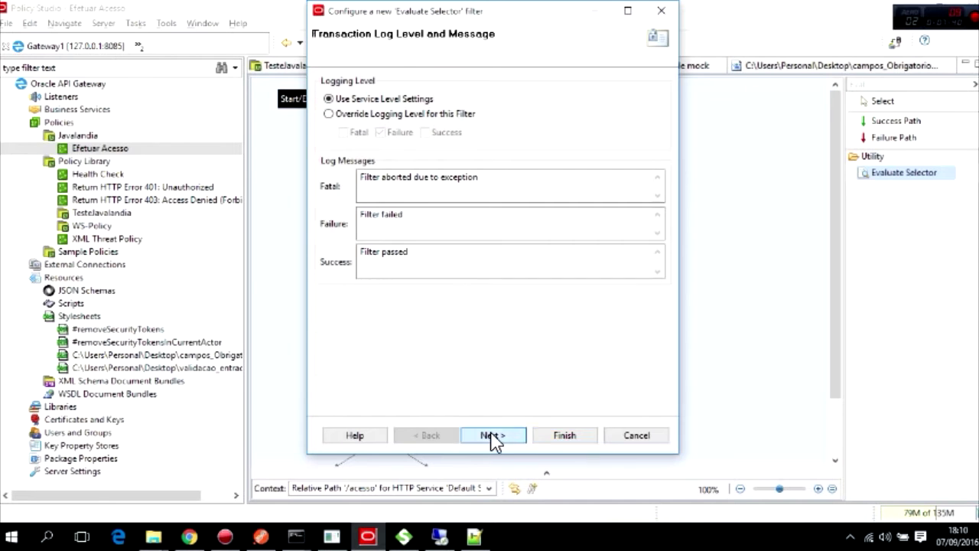
left_click(566, 435)
Link Obtem Erros to the new Evaluate Selector with a success path.
scroll(505, 313, "down", 3)
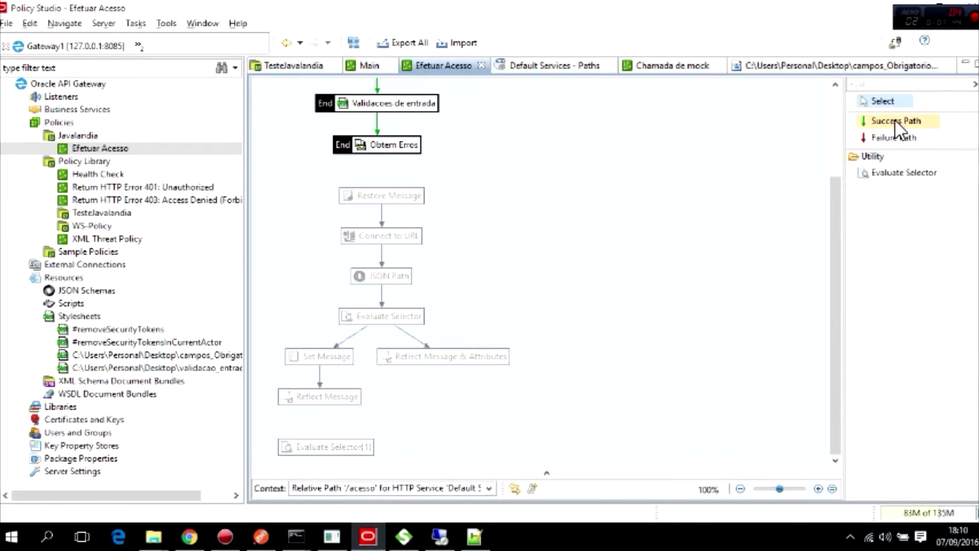
left_click_drag(901, 122, 791, 122)
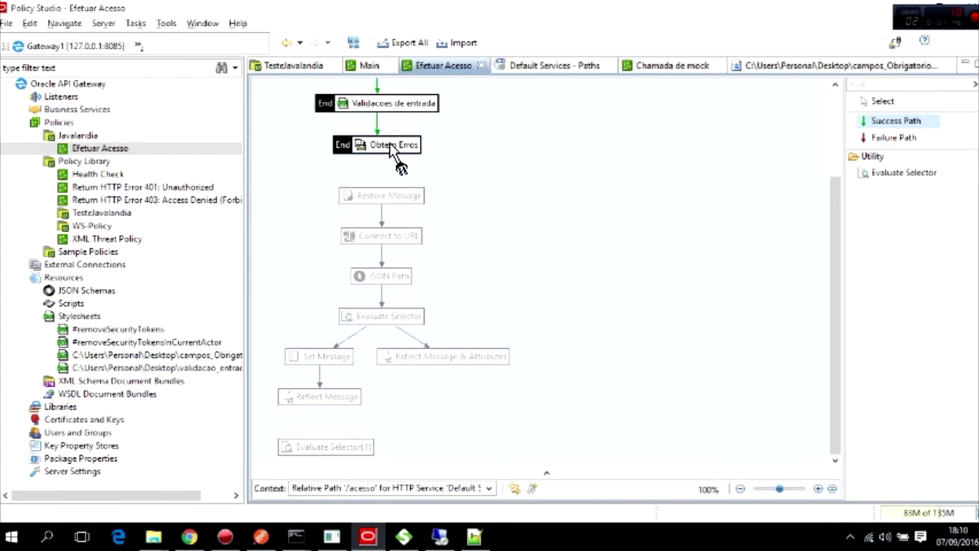
left_click_drag(402, 151, 321, 446)
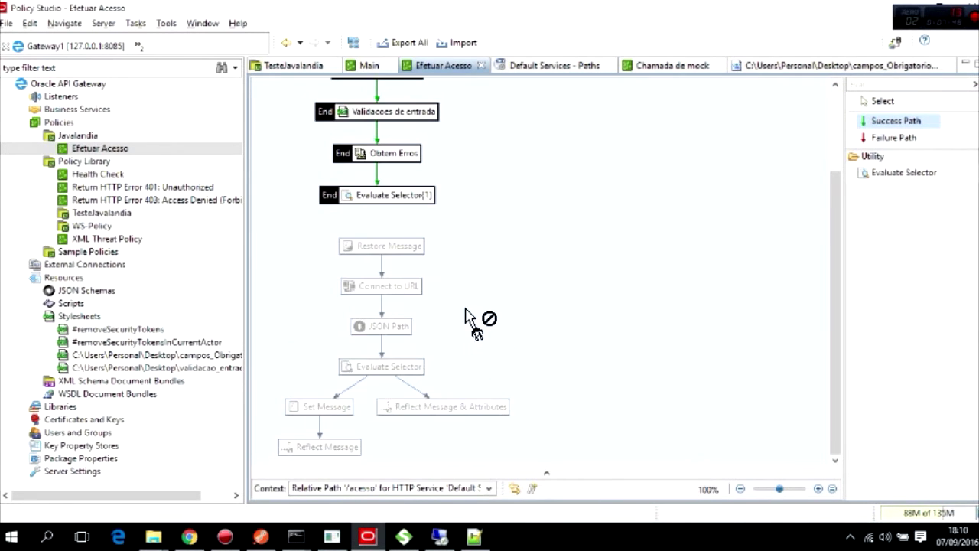
scroll(447, 268, "up", 2)
scroll(448, 248, "up", 1)
Rename the Evaluate Selector filter to 'Existe errors ?'.
double_click(405, 306)
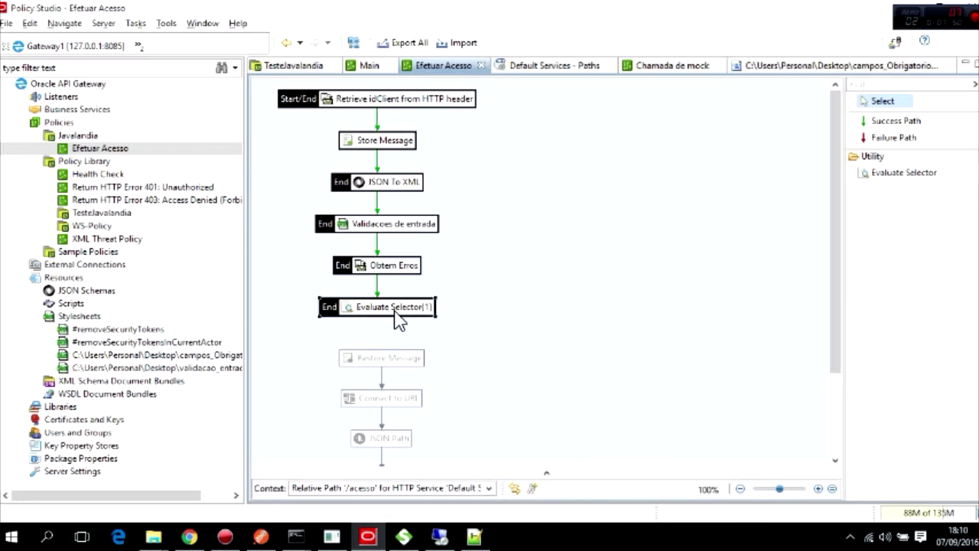
left_click_drag(437, 83, 314, 87)
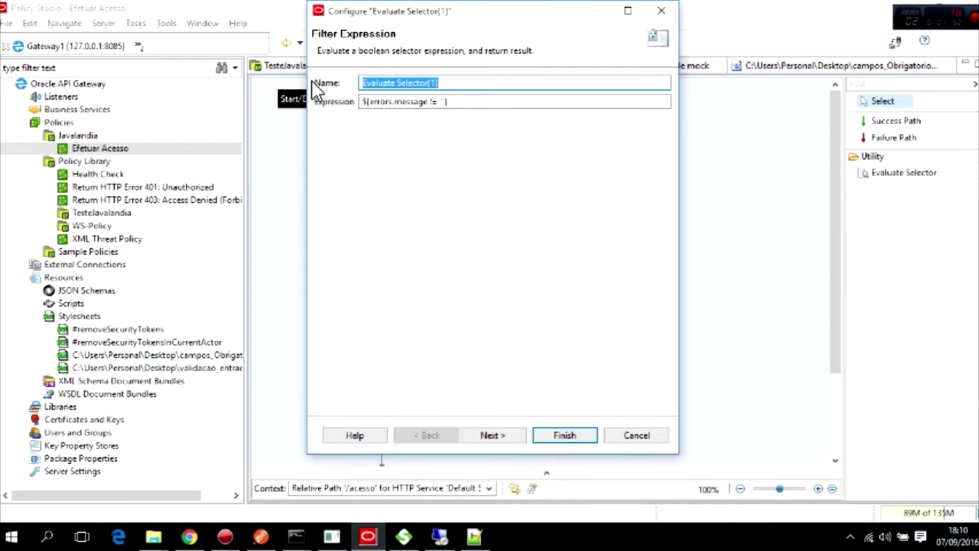
type("E")
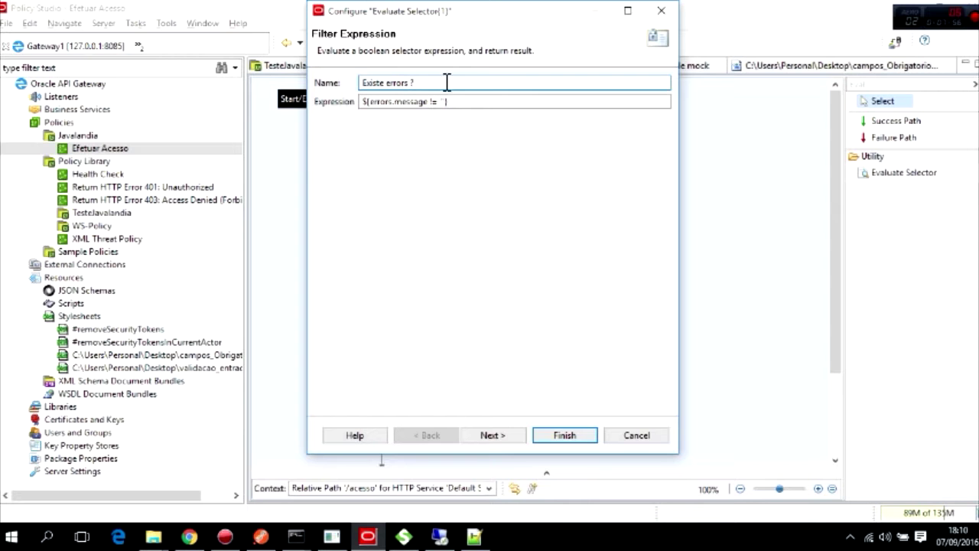
left_click(491, 435)
left_click(564, 435)
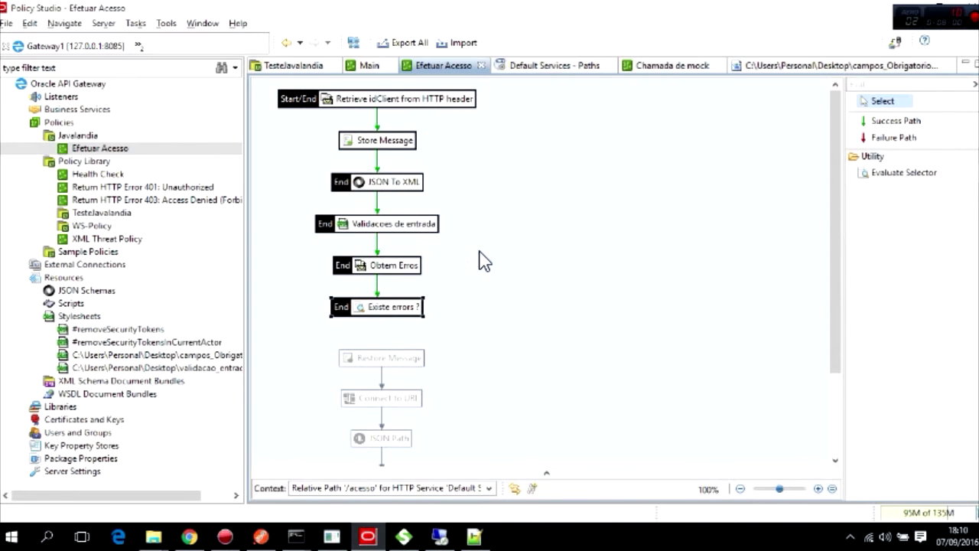
scroll(333, 264, "down", 2)
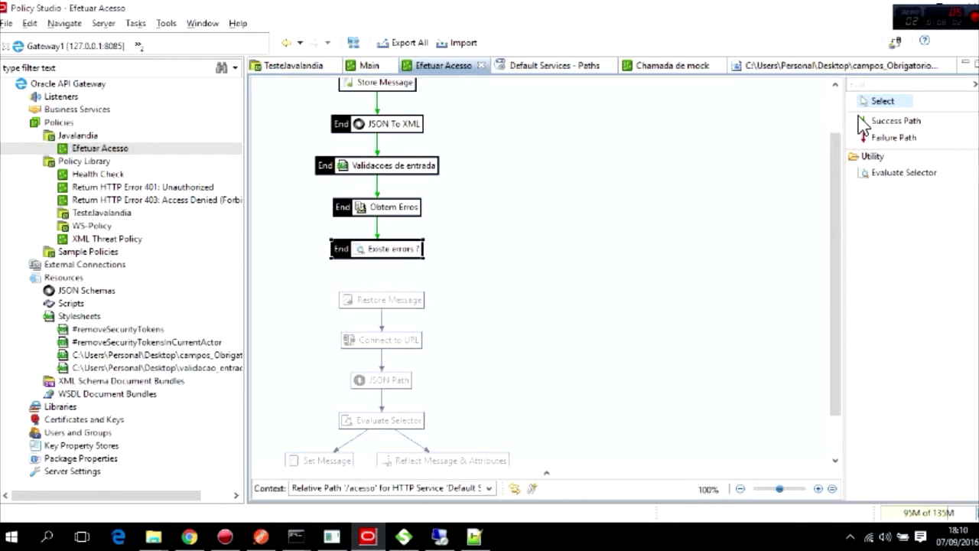
Route the failure path of 'Existe errors ?' to Restore Message.
left_click(896, 137)
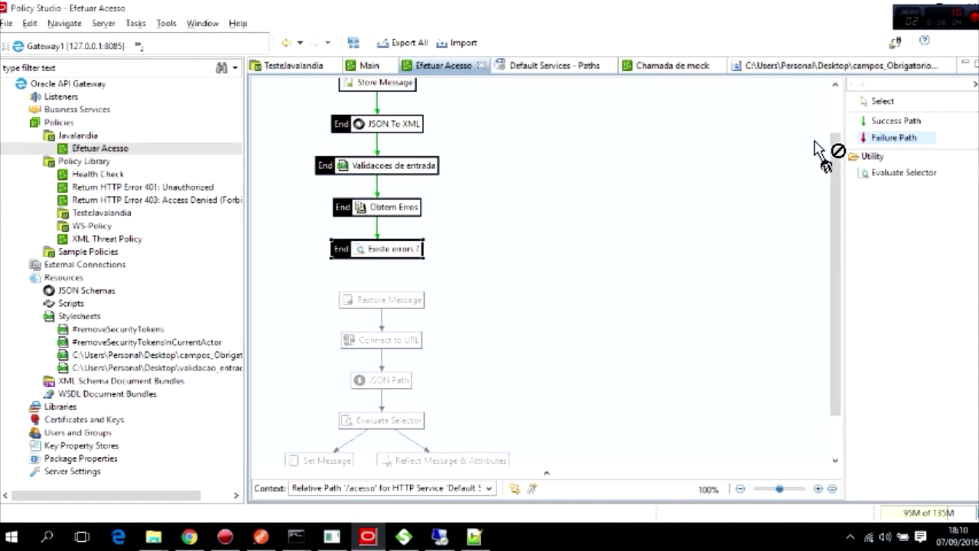
left_click_drag(380, 257, 404, 310)
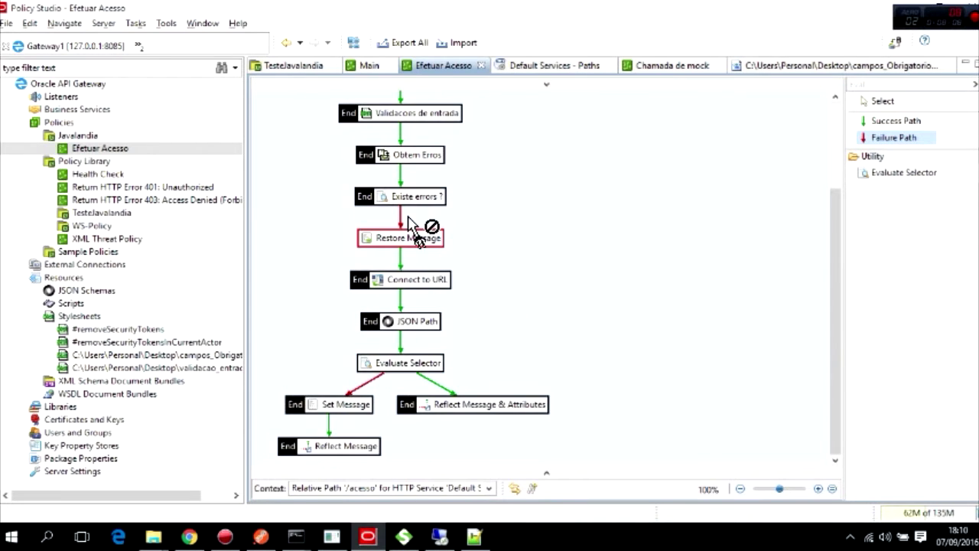
scroll(408, 216, "up", 2)
left_click(712, 229)
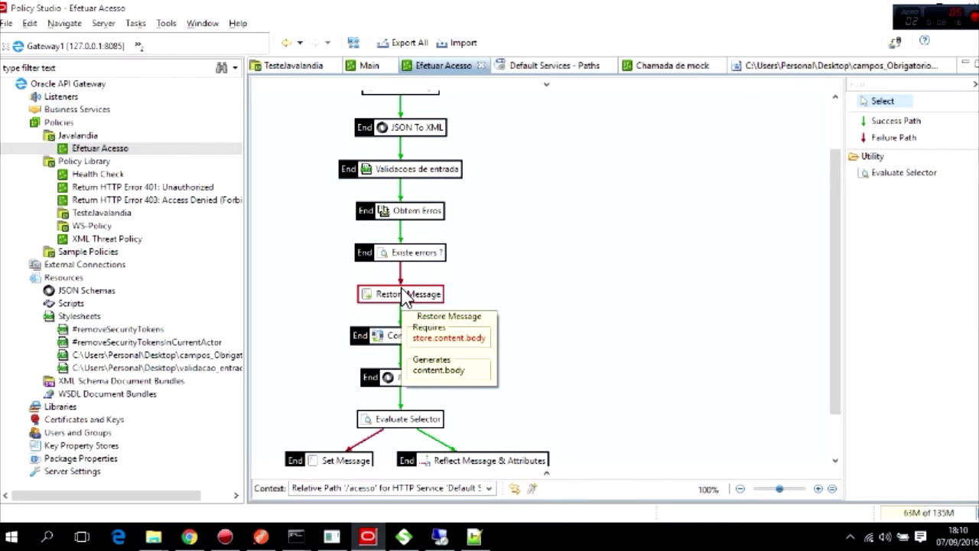
scroll(403, 298, "up", 5)
scroll(404, 306, "down", 4)
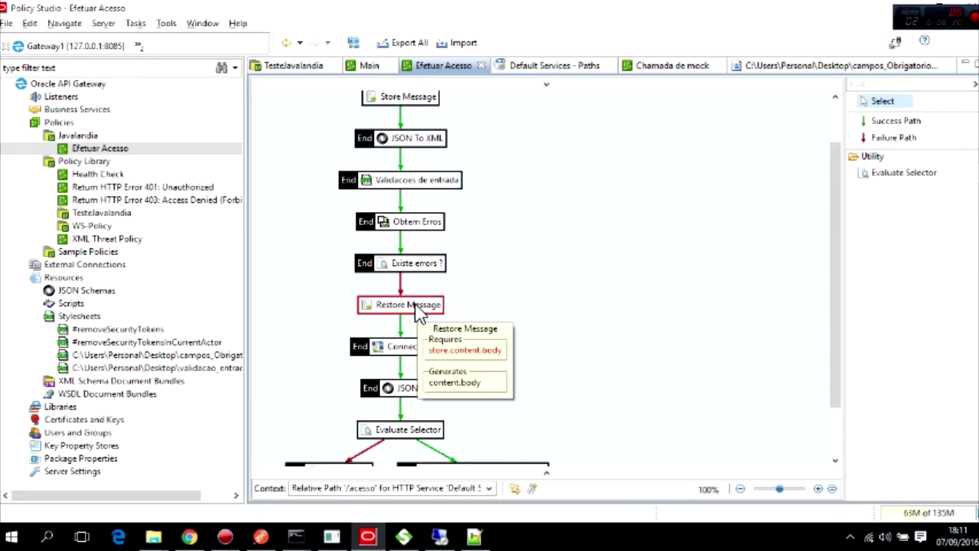
scroll(417, 314, "up", 5)
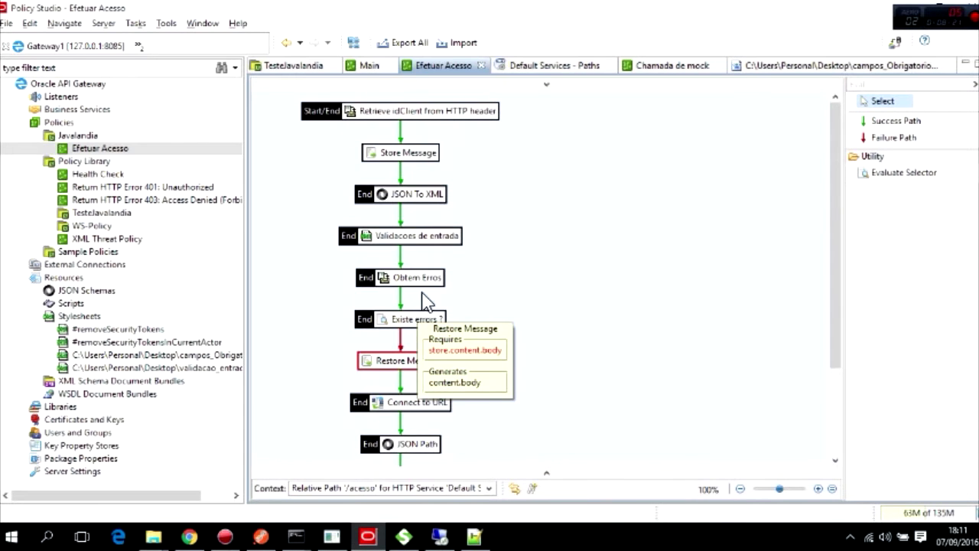
double_click(403, 153)
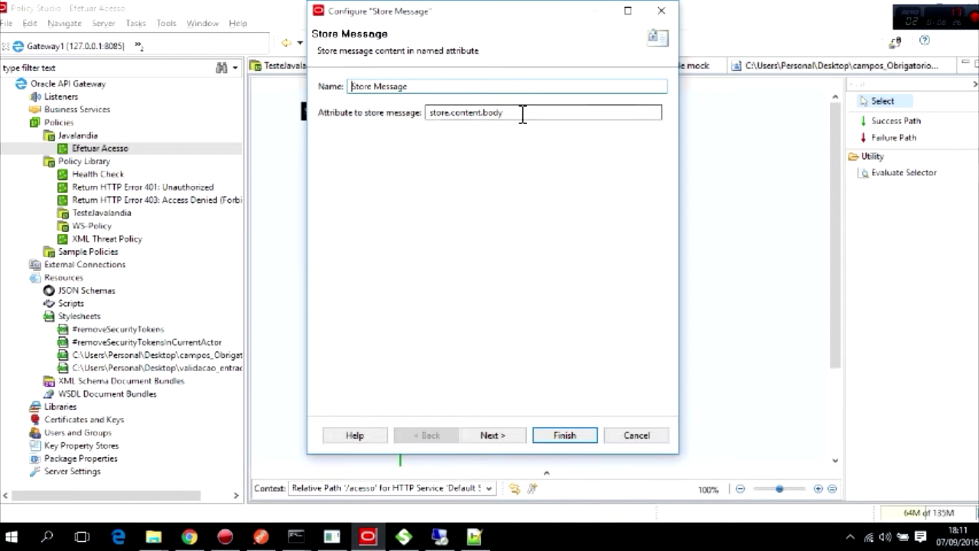
left_click(567, 438)
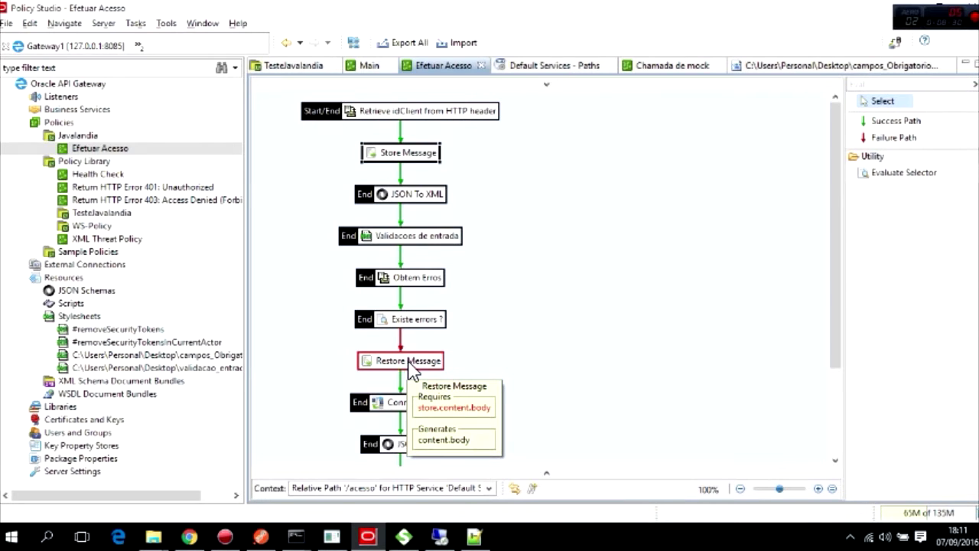
double_click(417, 153)
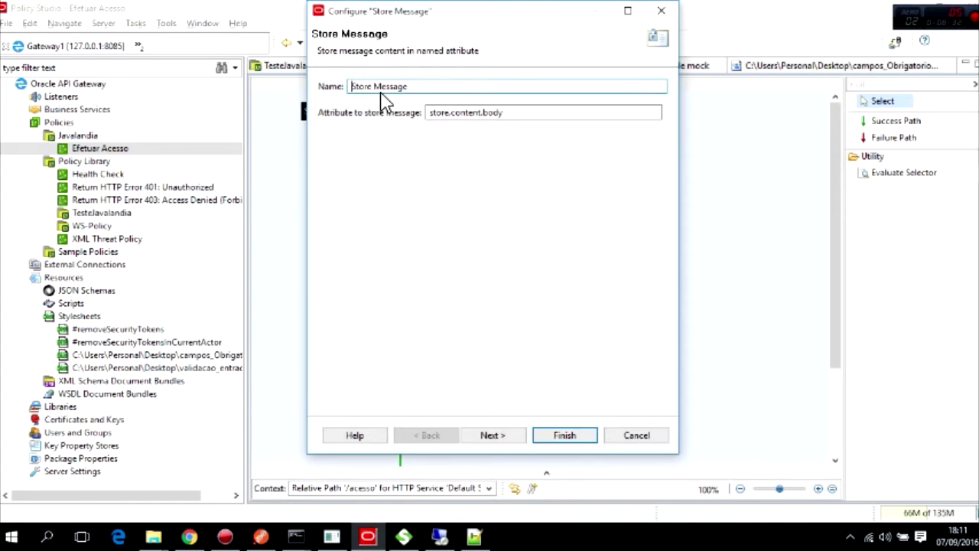
left_click(482, 437)
left_click(565, 436)
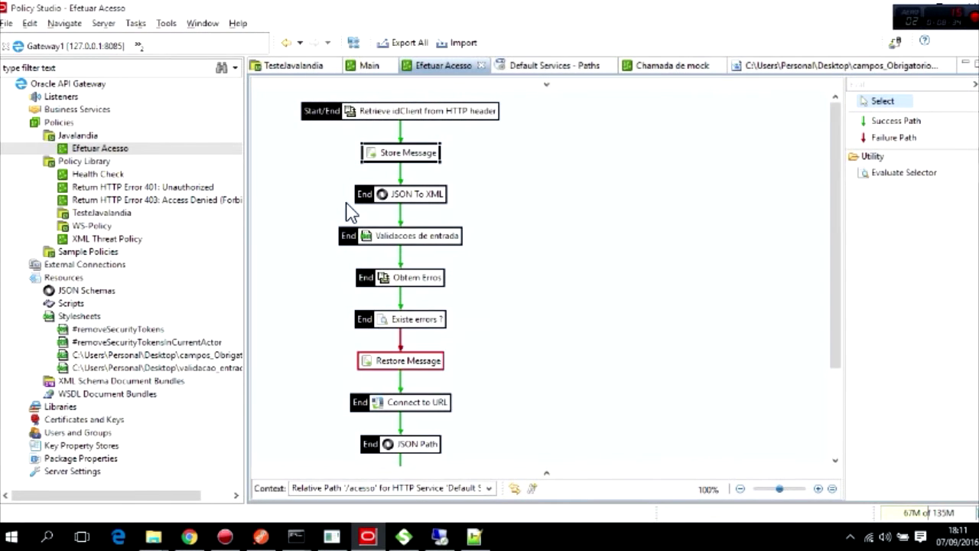
mouse_move(424, 372)
scroll(417, 129, "down", 2)
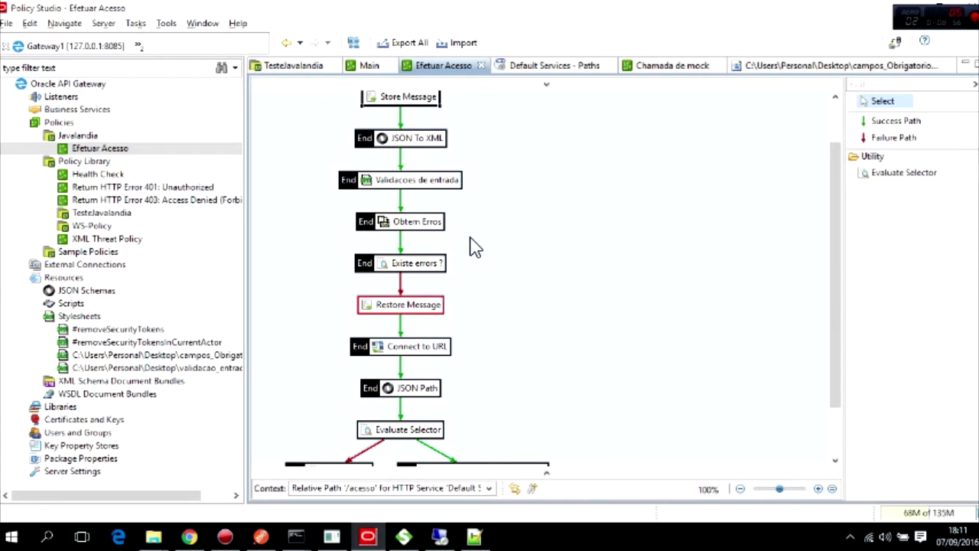
scroll(474, 248, "up", 2)
scroll(474, 247, "down", 2)
scroll(689, 237, "down", 2)
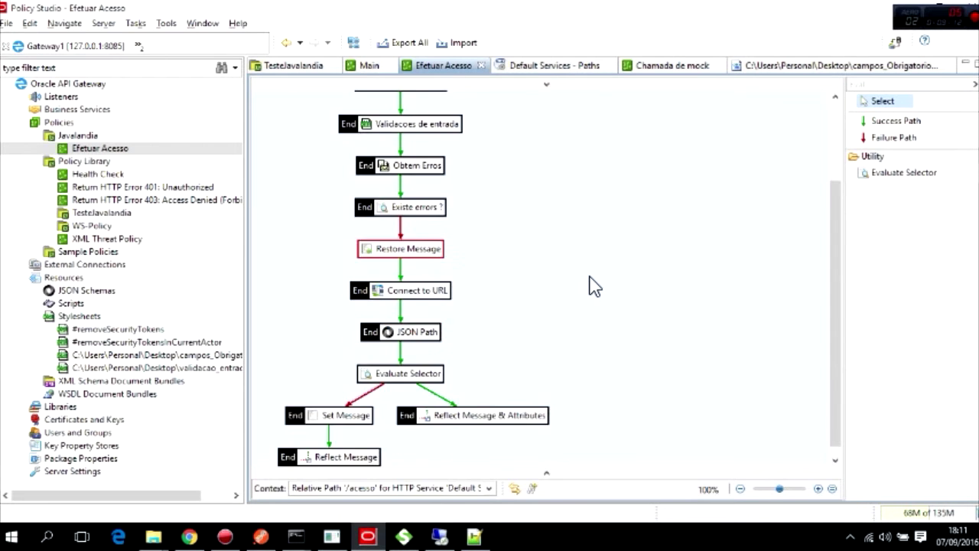
scroll(590, 284, "up", 3)
left_click_drag(874, 86, 815, 84)
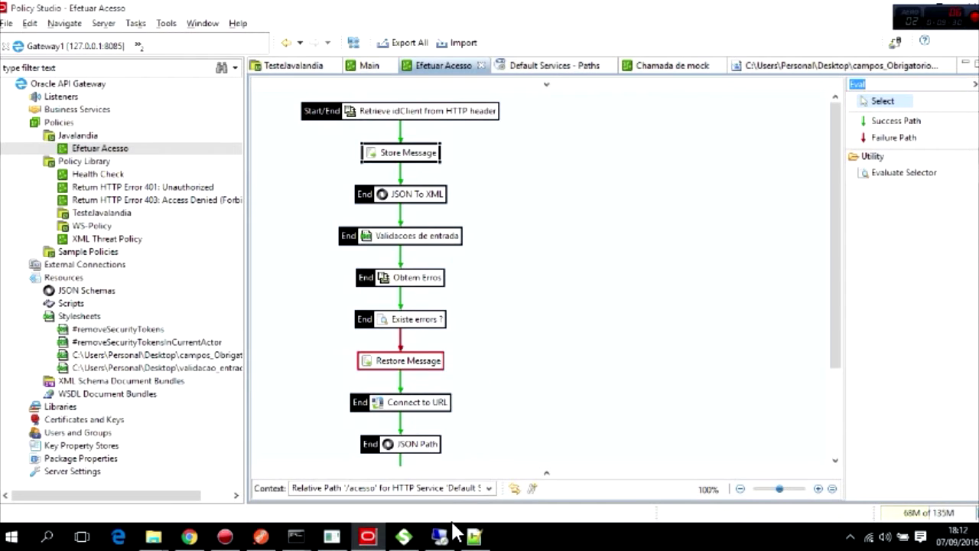
left_click(474, 535)
left_click(43, 61)
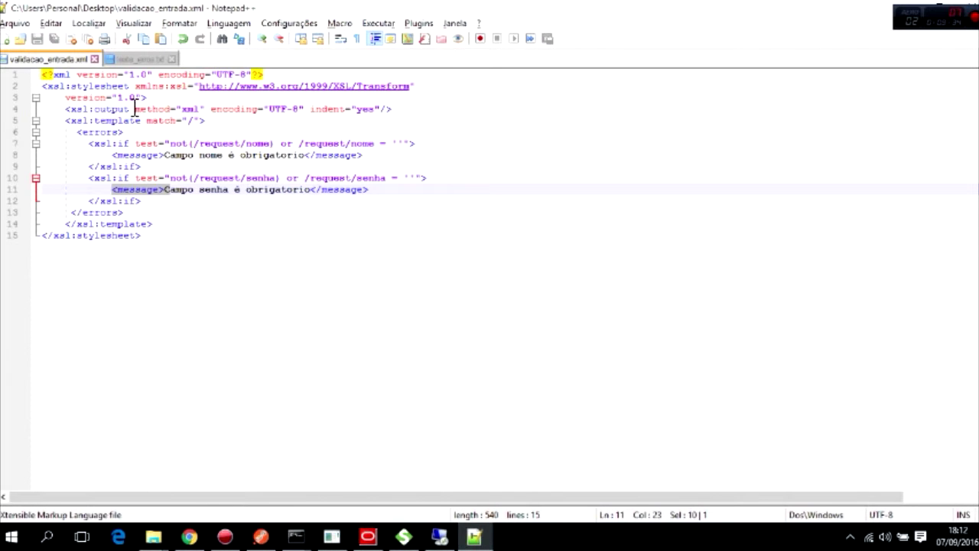
left_click_drag(78, 134, 128, 136)
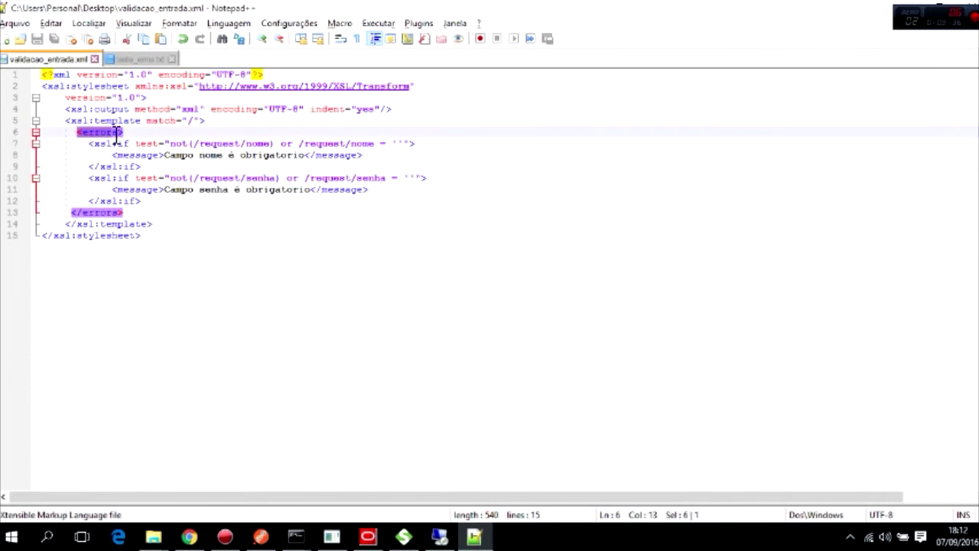
left_click_drag(72, 213, 127, 214)
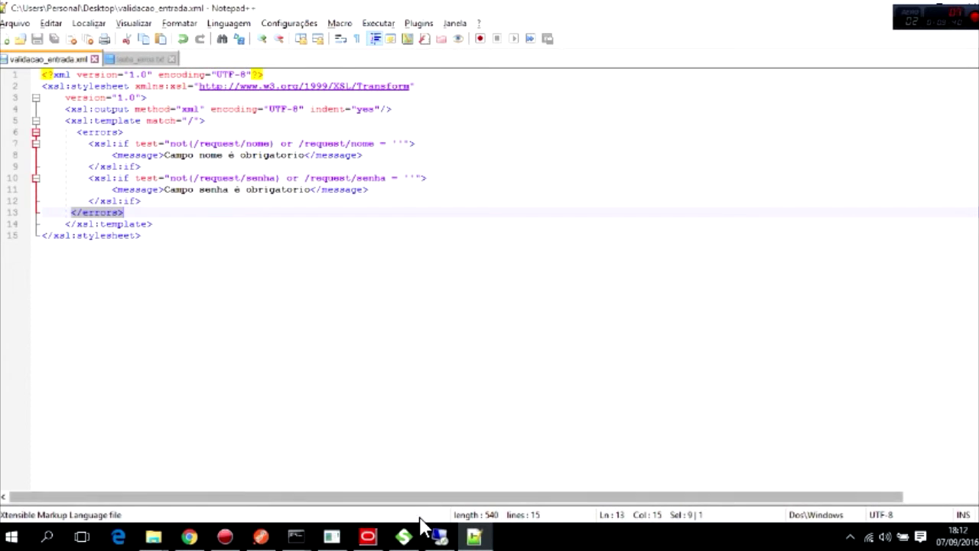
left_click(363, 541)
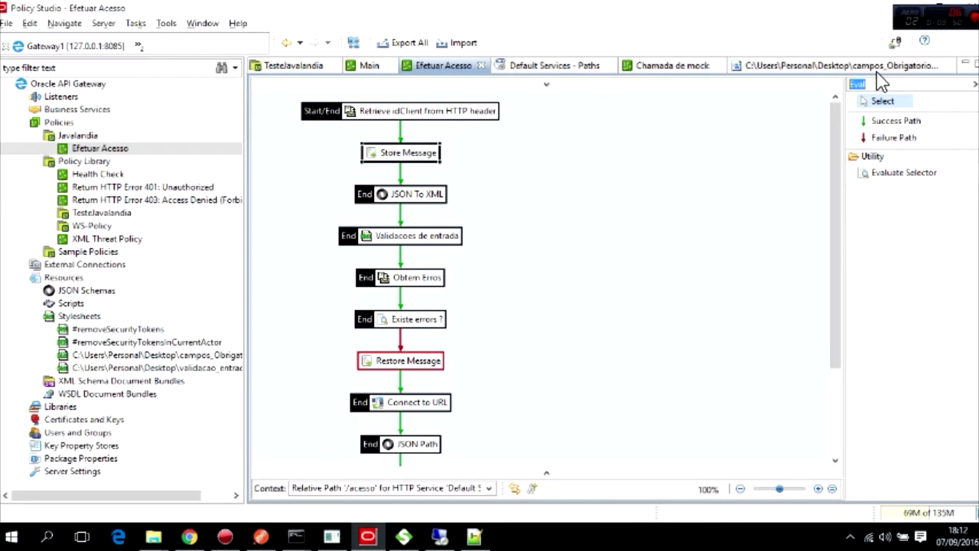
Drop an XML To JSON filter onto the Efetuar Acesso canvas.
key("BackSpace")
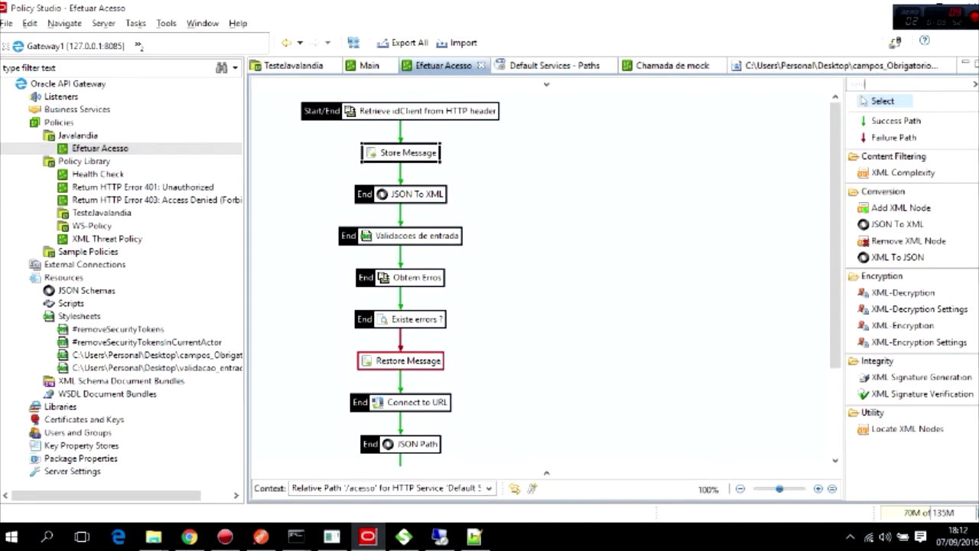
type("xml to")
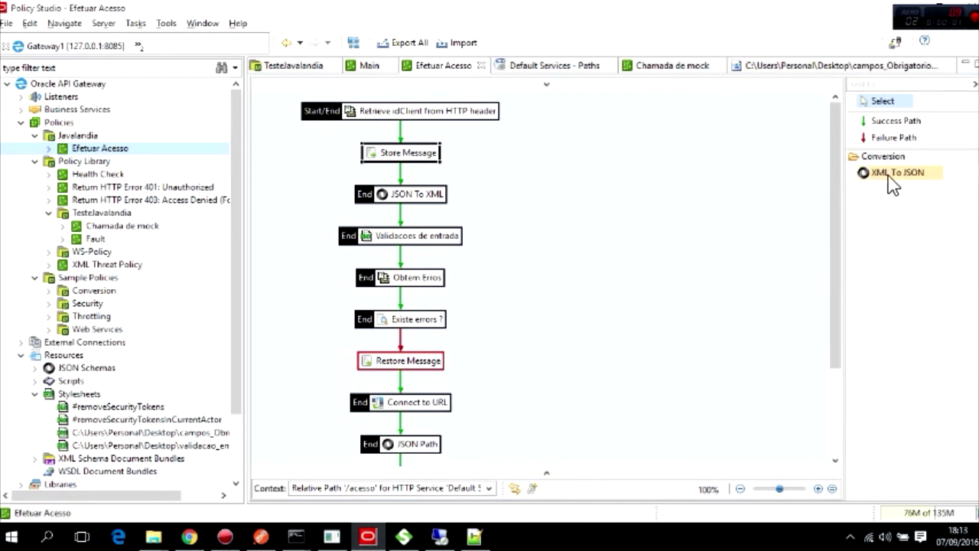
left_click_drag(890, 173, 683, 241)
left_click_drag(532, 310, 532, 310)
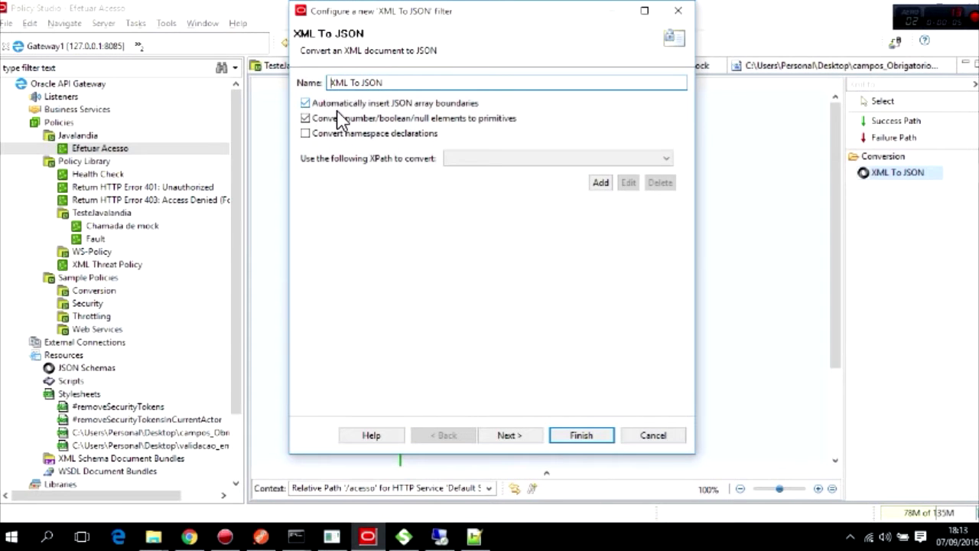
Give the XML To JSON filter the XPath expression / named Tudo and finish it.
left_click(601, 184)
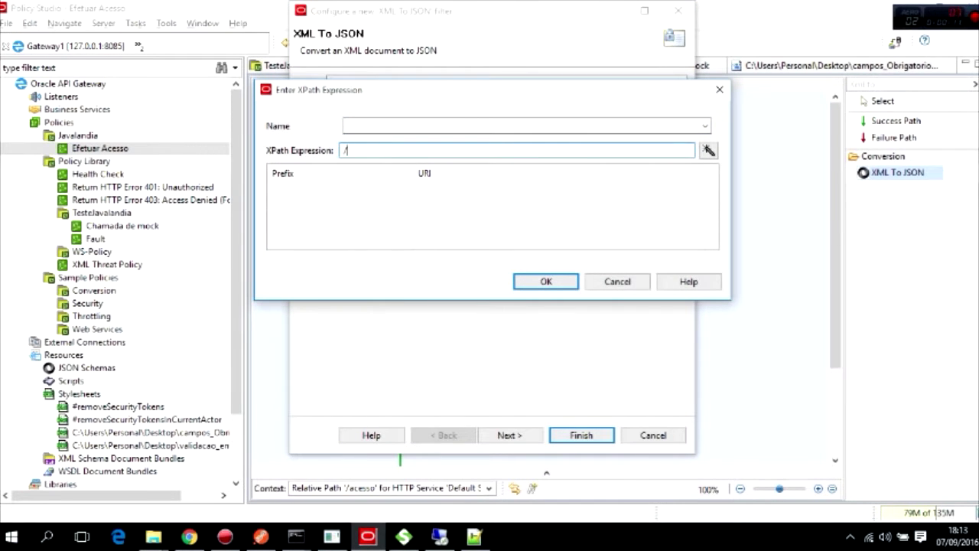
left_click(369, 125)
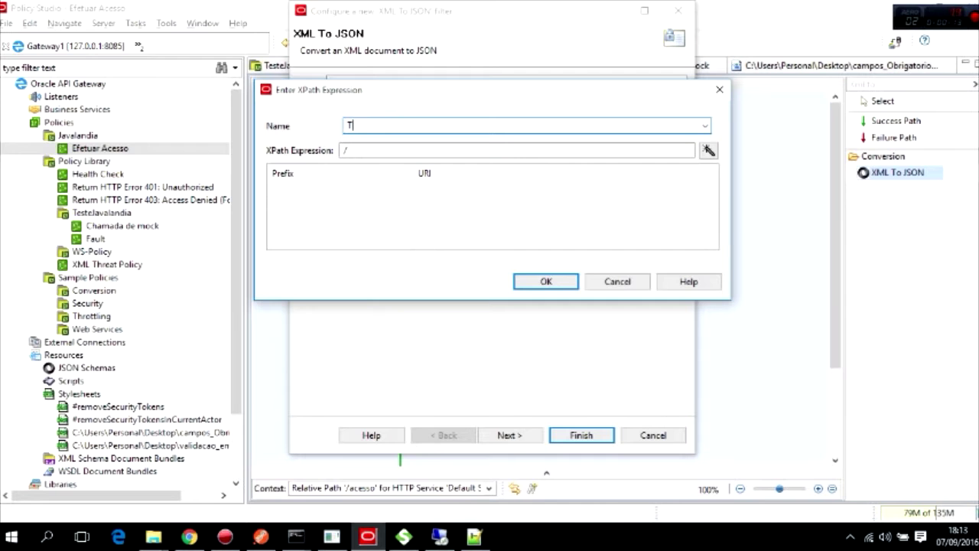
left_click(560, 283)
left_click(533, 437)
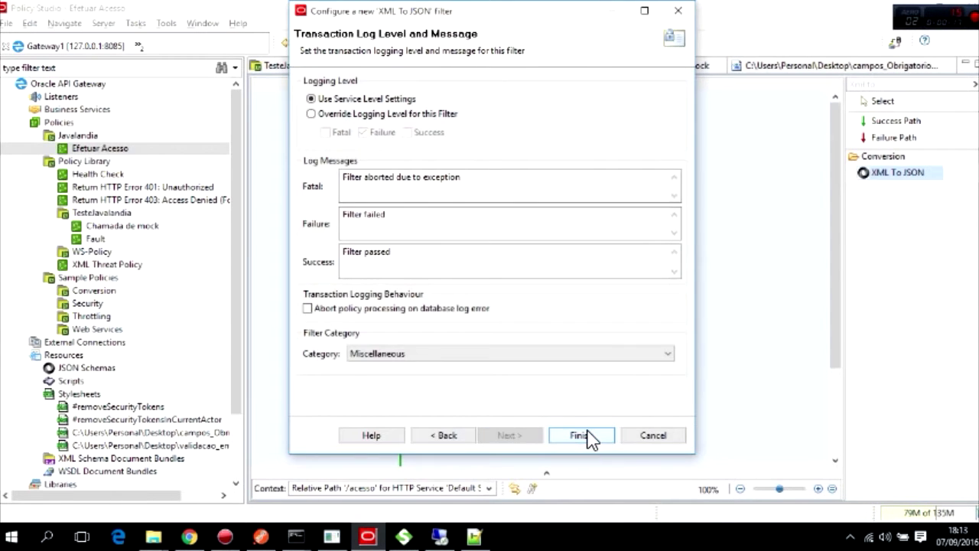
left_click(582, 435)
scroll(530, 239, "down", 3)
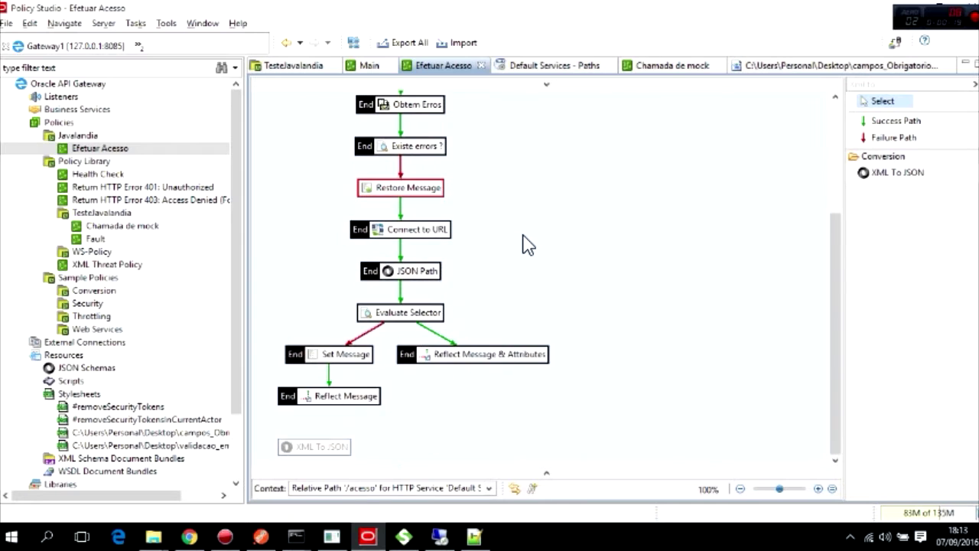
scroll(417, 172, "up", 2)
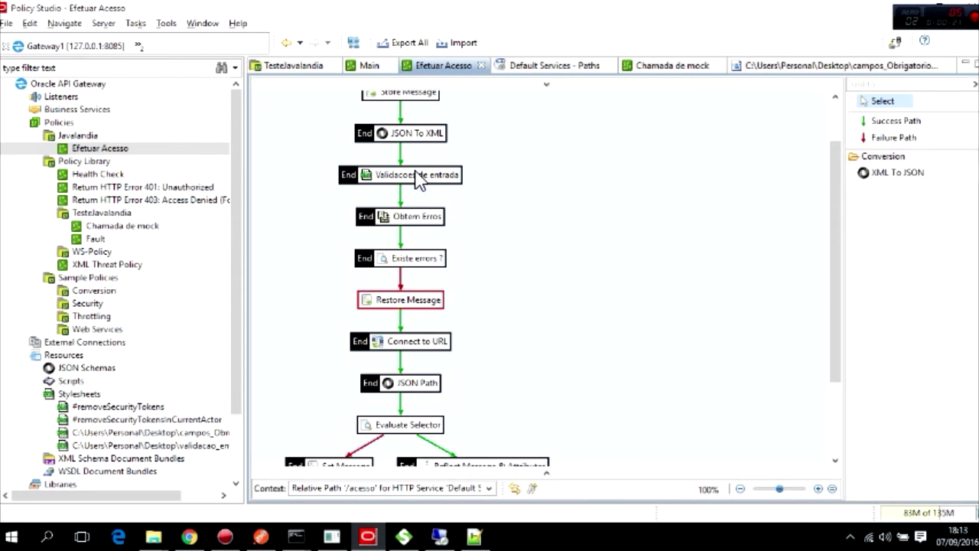
scroll(440, 256, "down", 1)
scroll(428, 201, "up", 1)
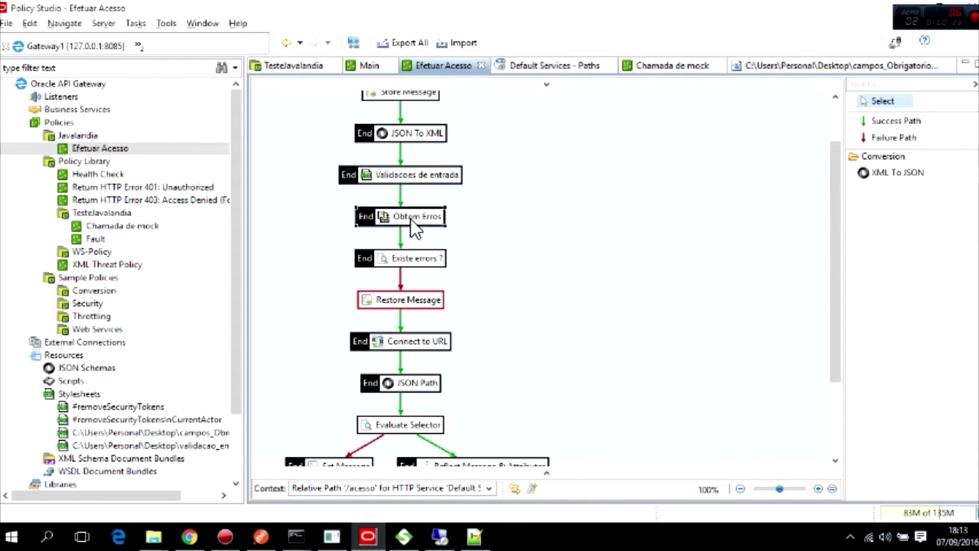
scroll(459, 258, "down", 2)
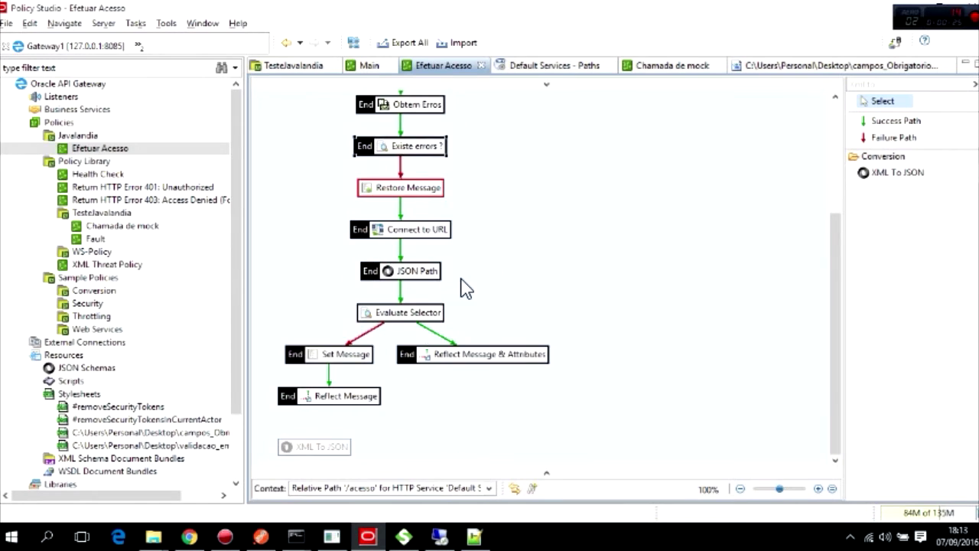
scroll(455, 276, "up", 1)
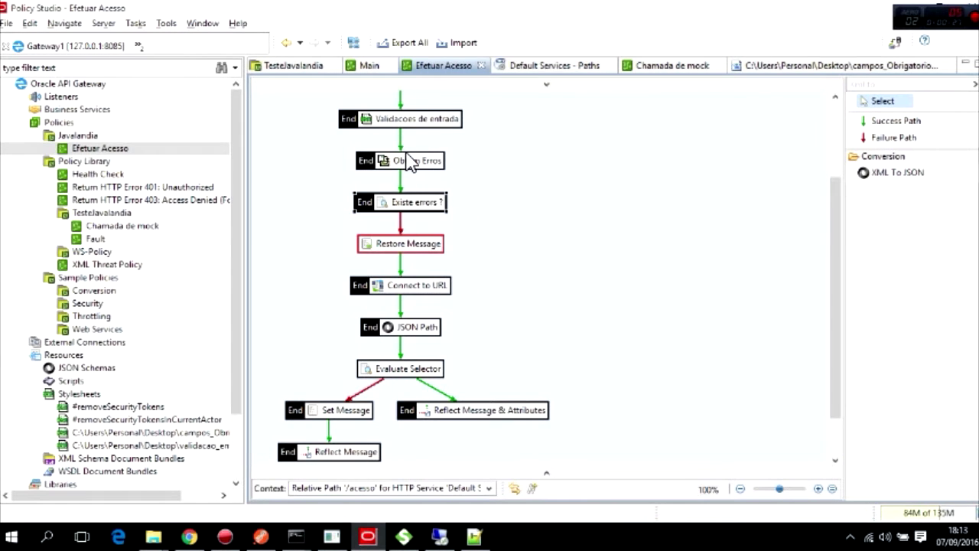
mouse_move(411, 163)
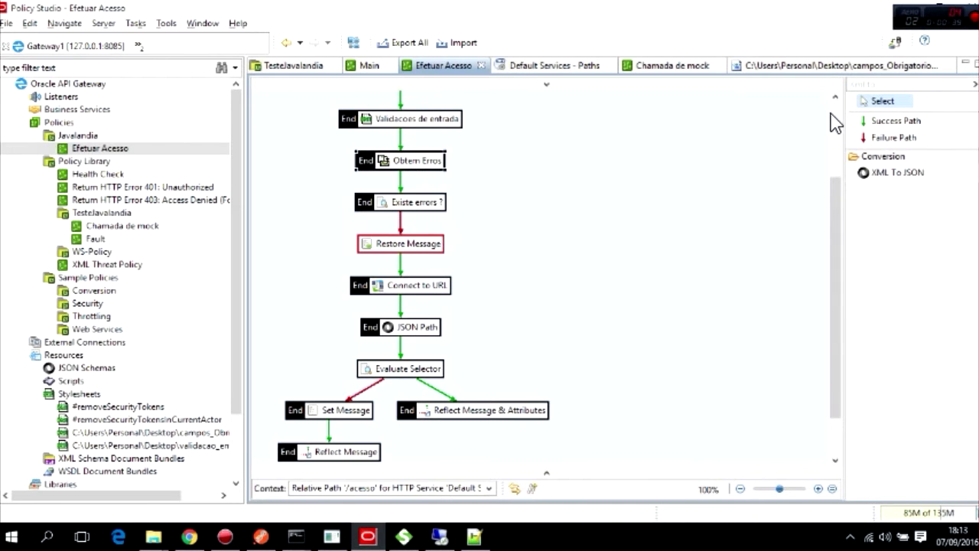
Add a Set Message filter and rename it Set Message Error.
left_click(880, 84)
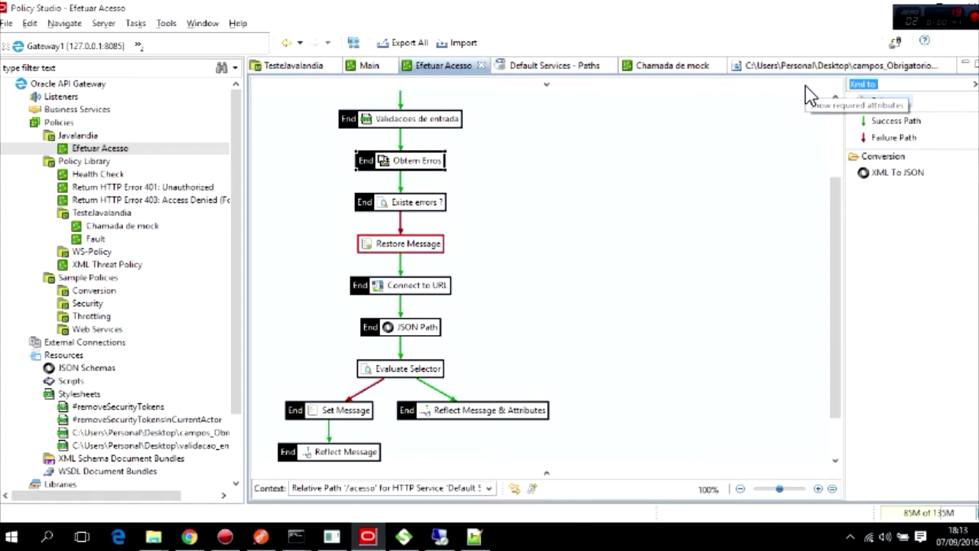
type("set mess")
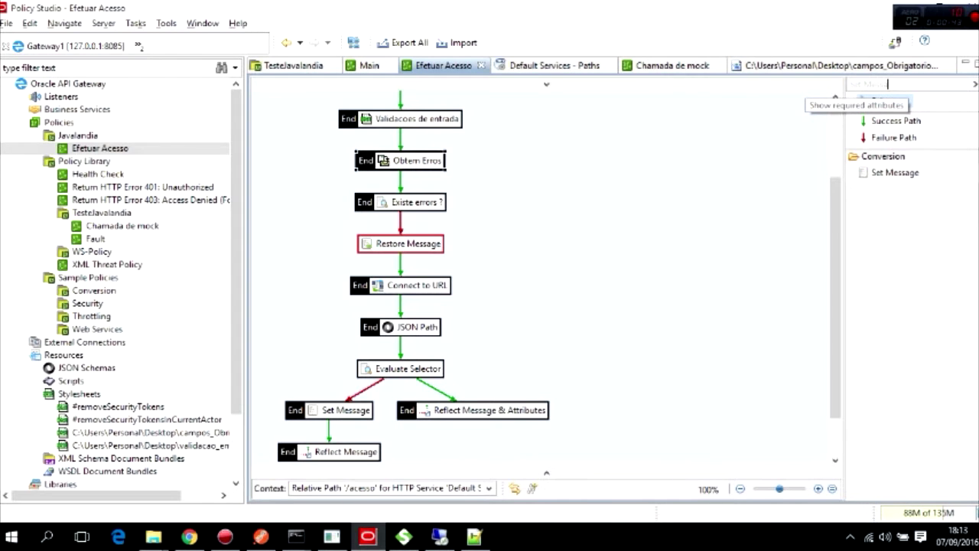
left_click_drag(880, 173, 658, 204)
left_click_drag(559, 216, 559, 217)
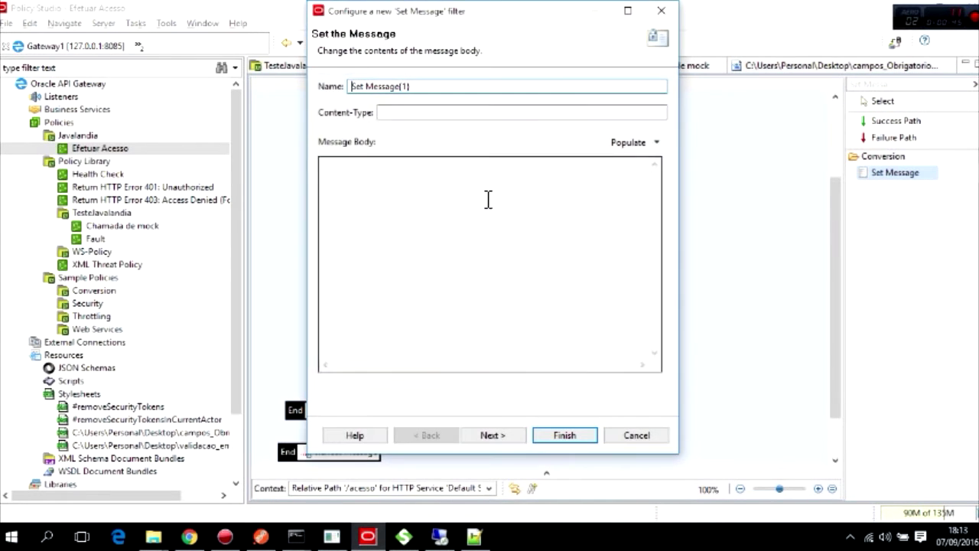
left_click_drag(401, 86, 452, 89)
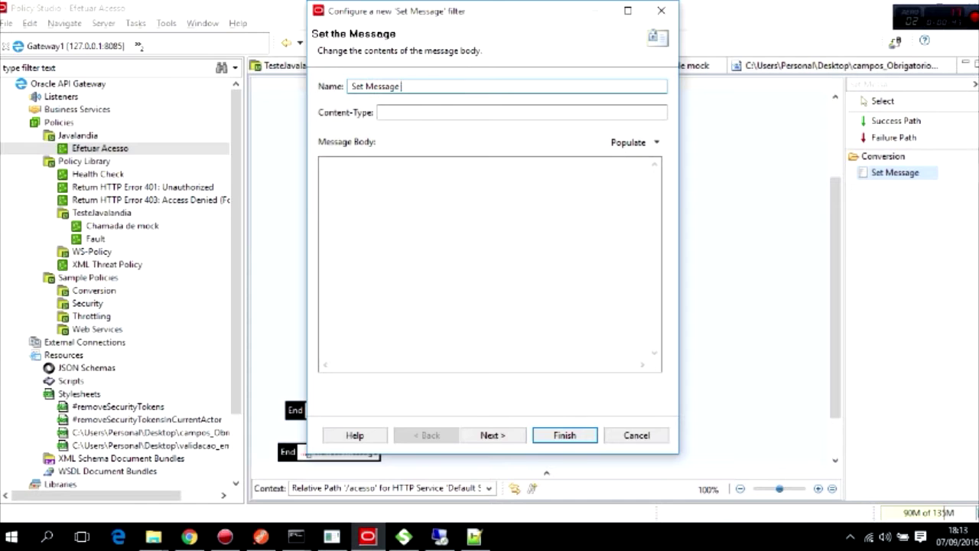
Set its content type to application/xml, enter the message body, and finish.
left_click(451, 113)
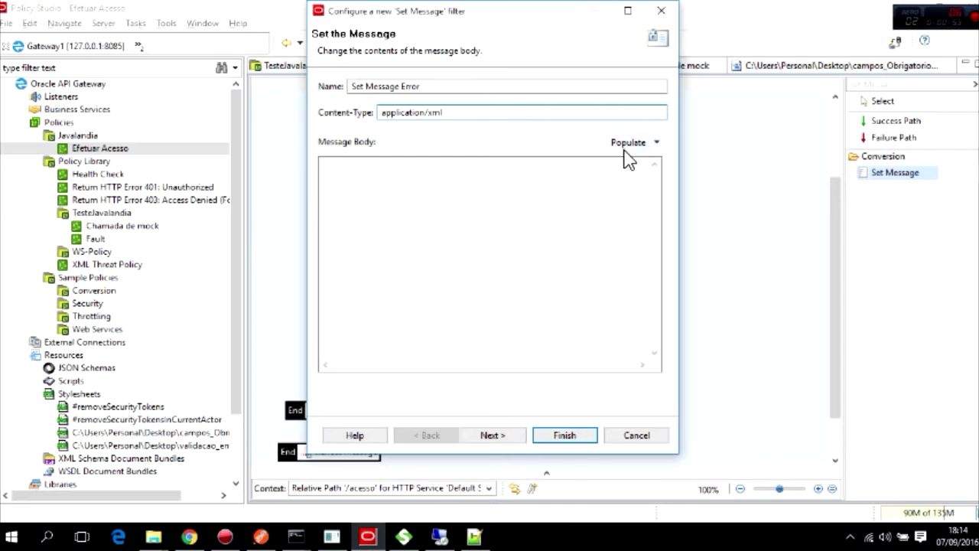
left_click(362, 187)
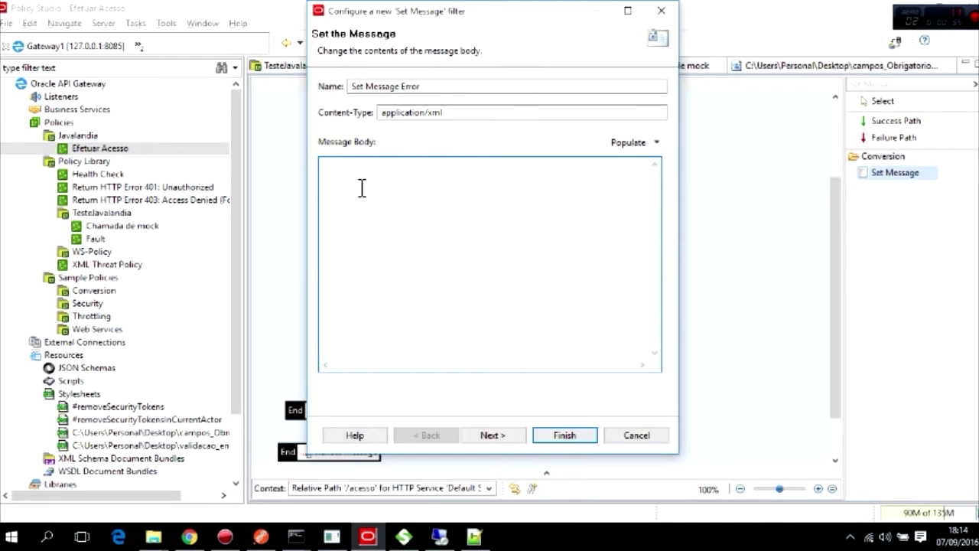
type("${}")
left_click(493, 435)
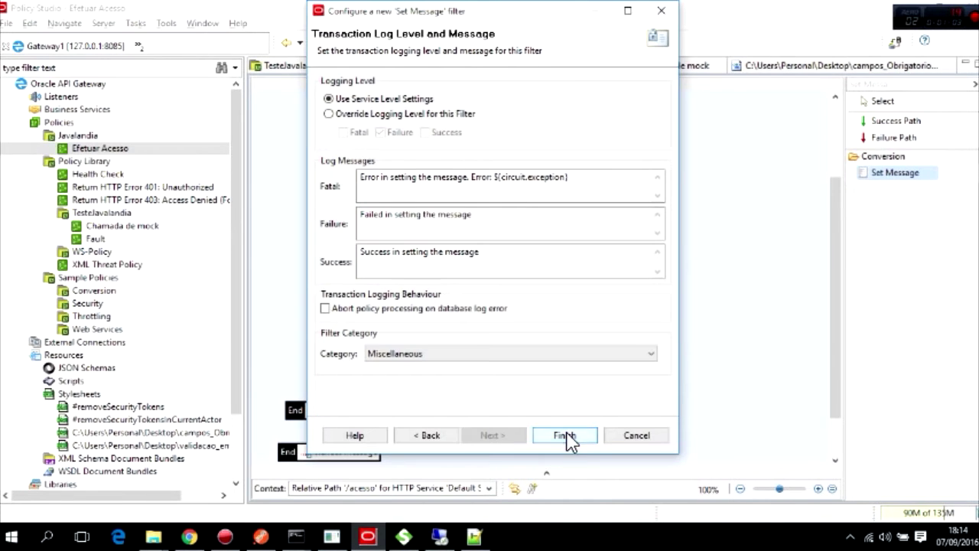
left_click(564, 435)
scroll(520, 344, "down", 3)
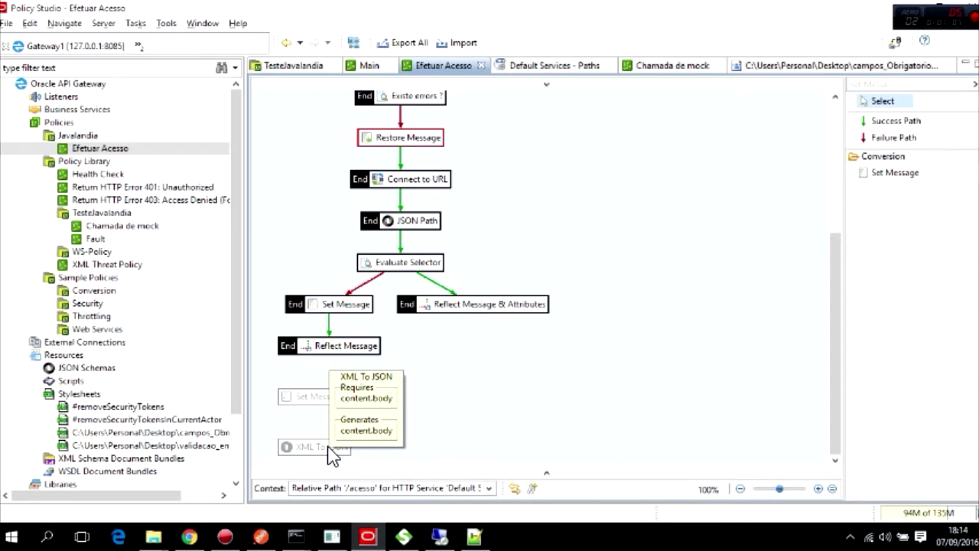
scroll(498, 368, "up", 5)
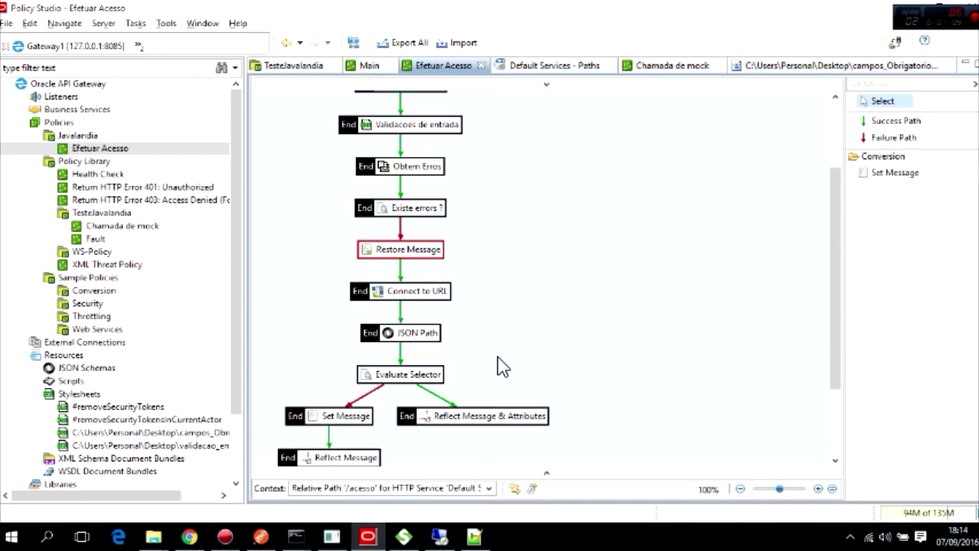
left_click(897, 121)
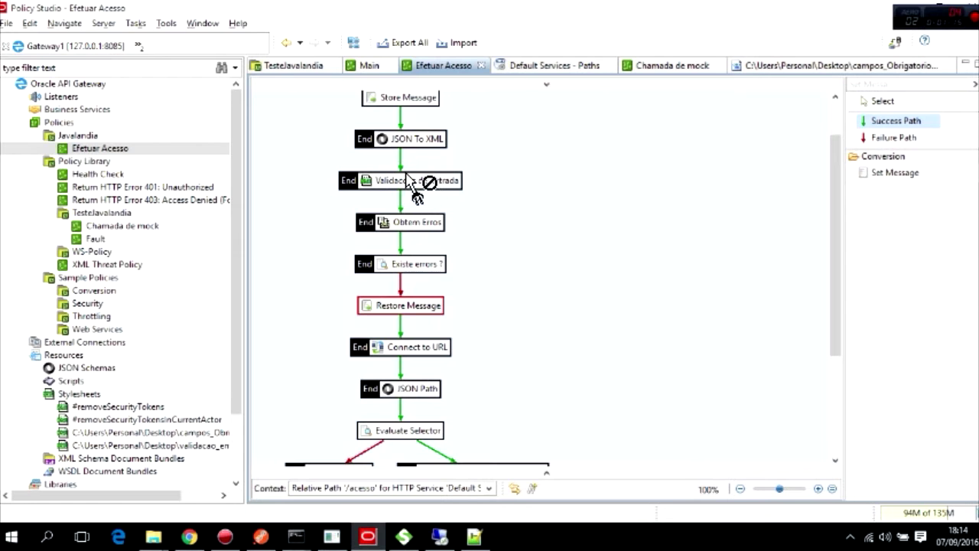
Connect 'Existe errors ?' to Set Message Error, and Set Message Error to XML To JSON.
left_click(415, 261)
scroll(489, 291, "down", 4)
left_click(329, 397)
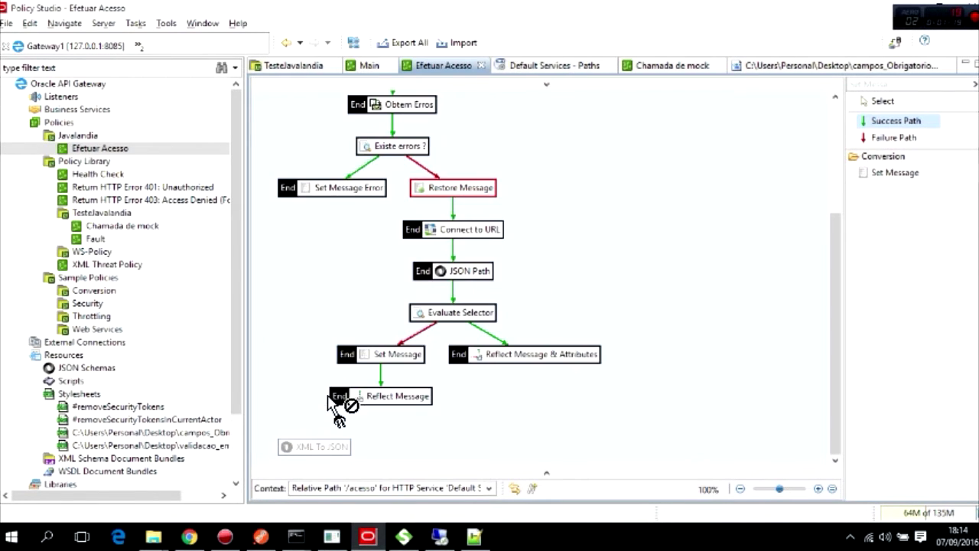
scroll(497, 264, "up", 1)
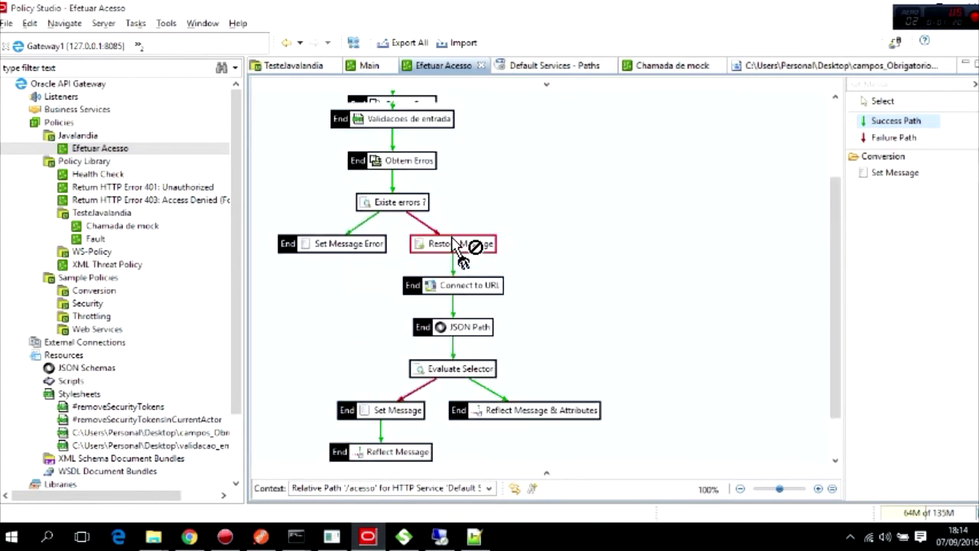
left_click(352, 245)
scroll(337, 329, "down", 1)
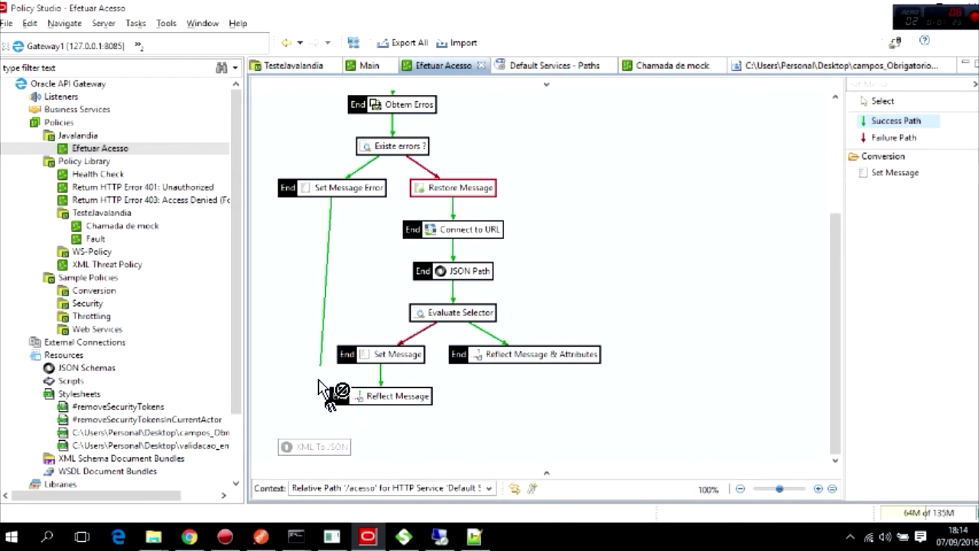
left_click(322, 447)
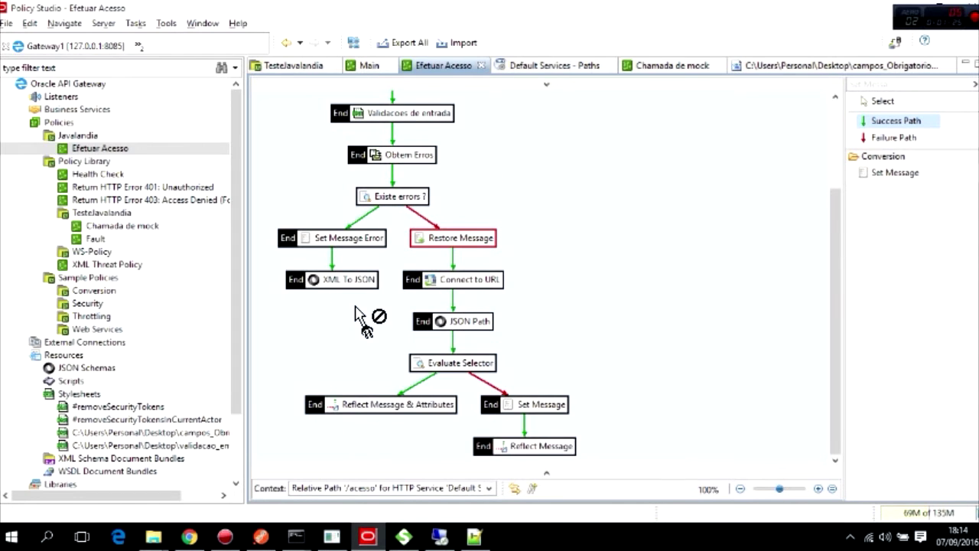
key("Escape")
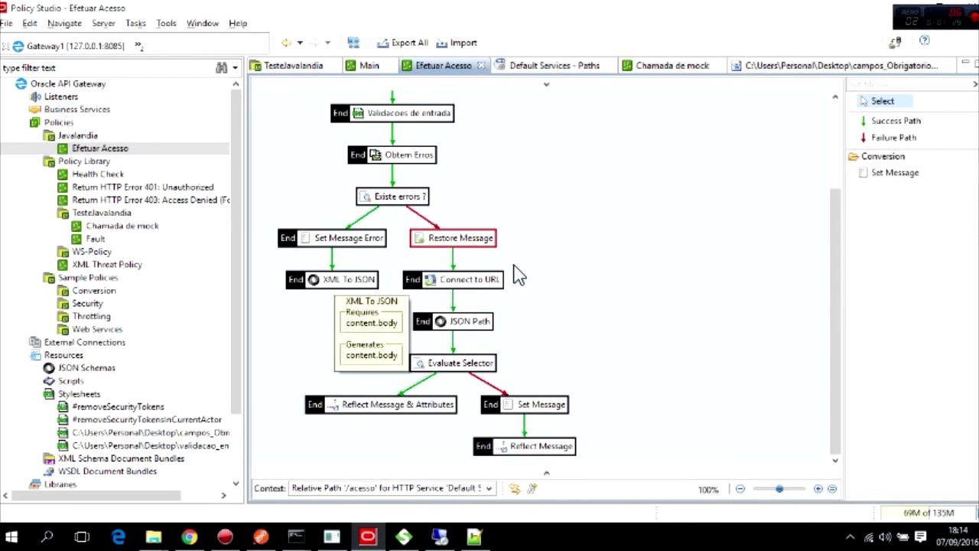
left_click(904, 85)
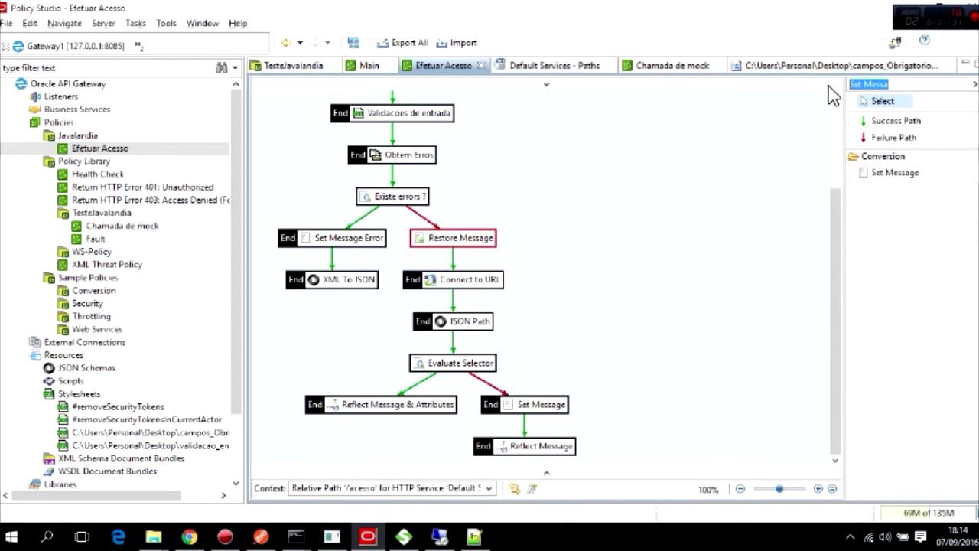
Add a Reflect Message filter named Reflect Message Erro returning HTTP status 500.
type("refl")
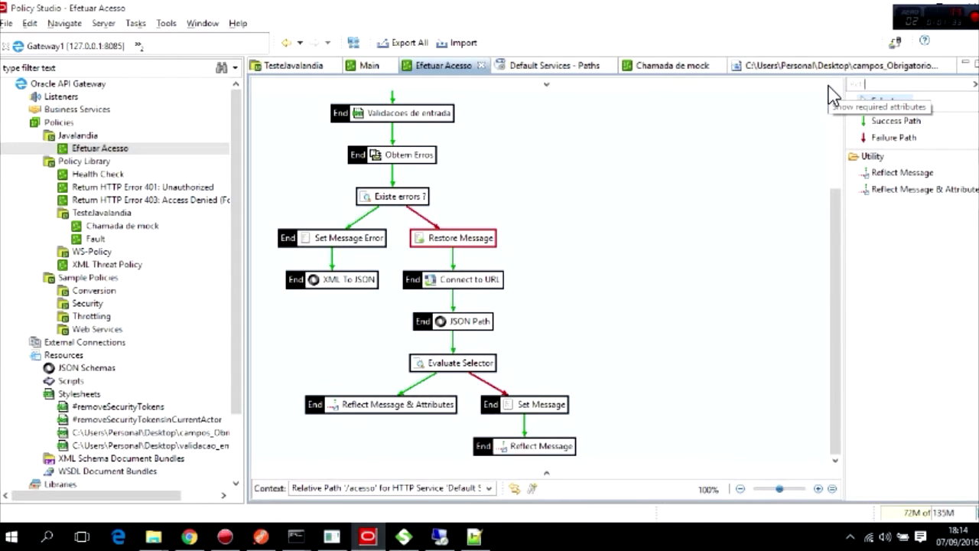
left_click_drag(861, 170, 299, 328)
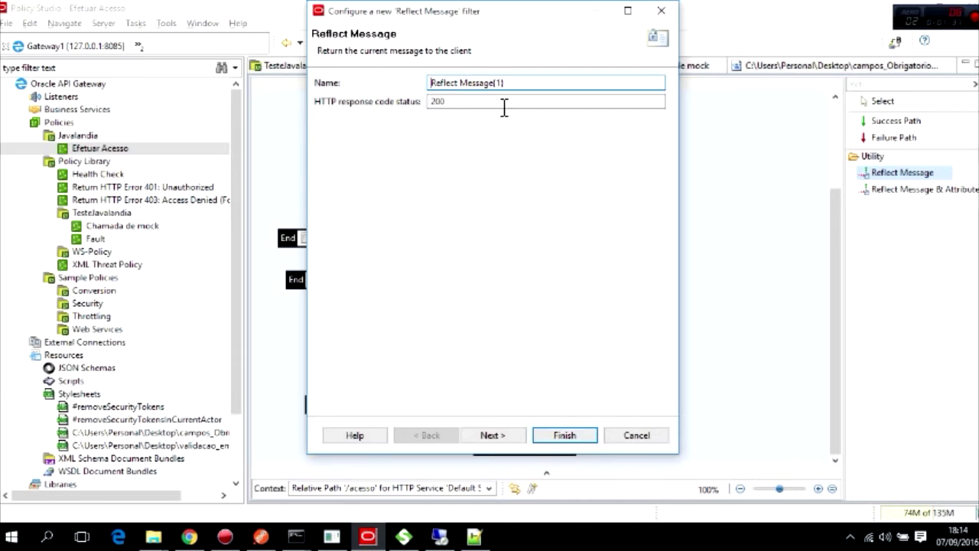
left_click_drag(503, 107, 421, 102)
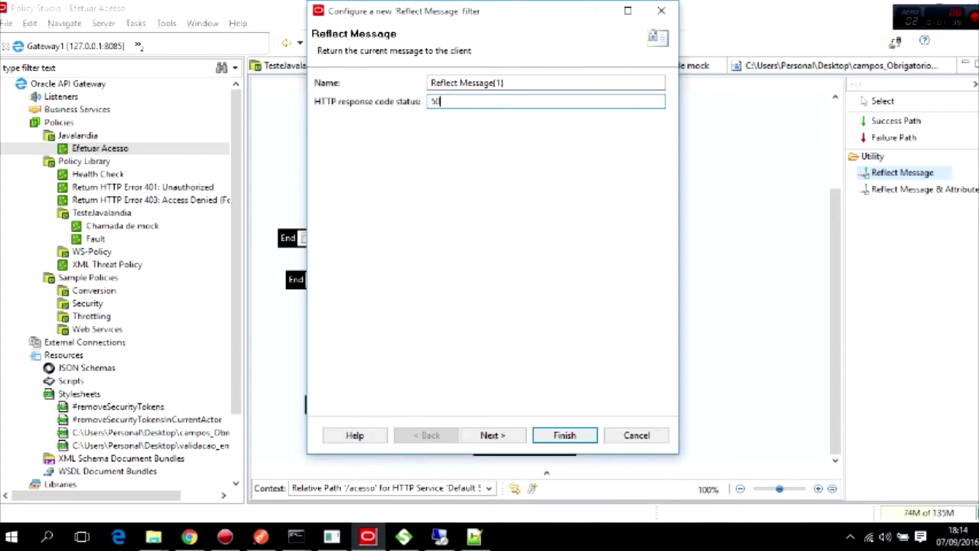
left_click_drag(496, 84, 518, 84)
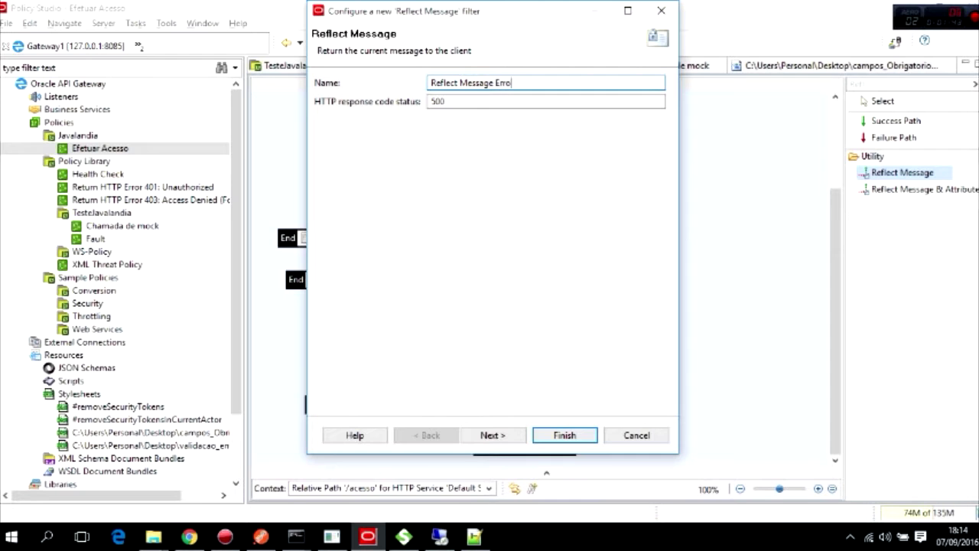
left_click(492, 435)
left_click(565, 434)
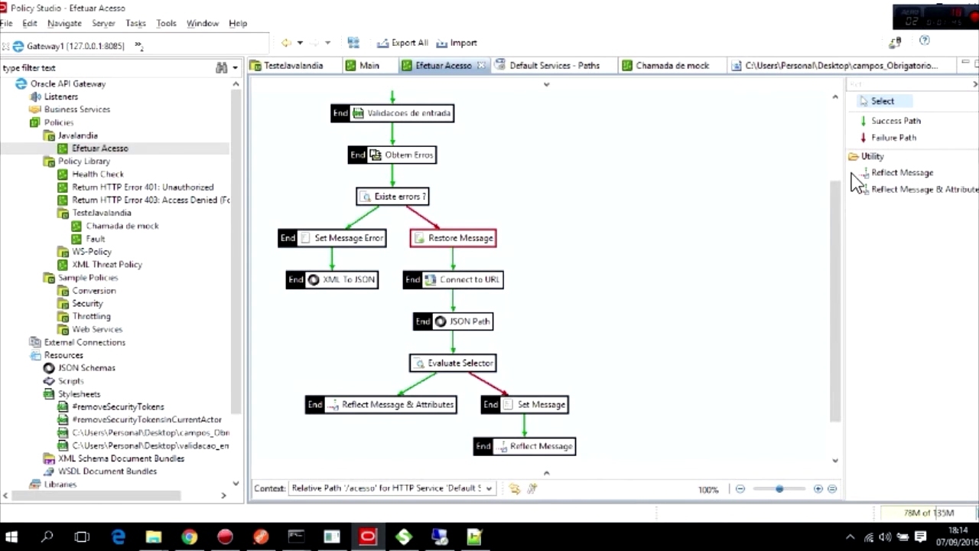
Link XML To JSON to the error Reflect Message with a success path.
left_click(887, 121)
left_click_drag(337, 283, 323, 444)
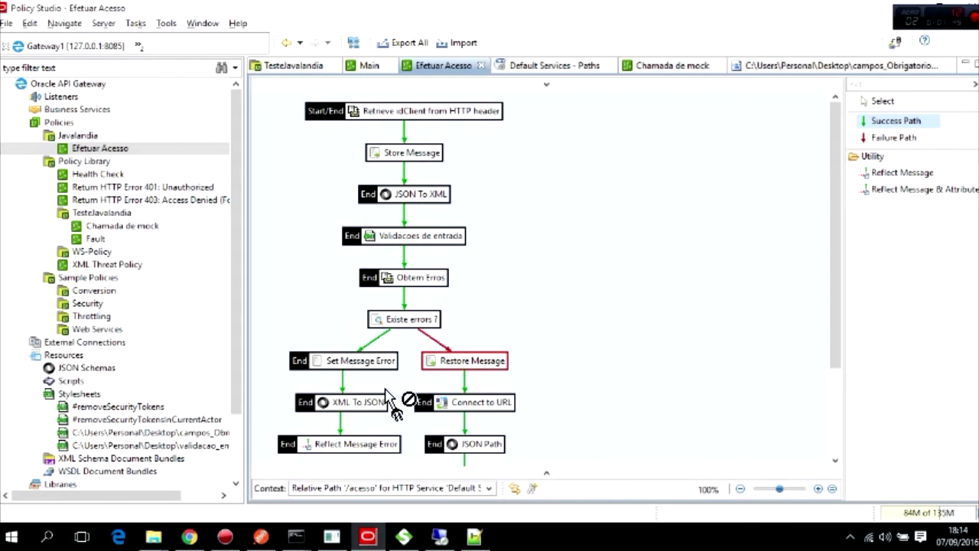
key("Escape")
scroll(429, 359, "down", 3)
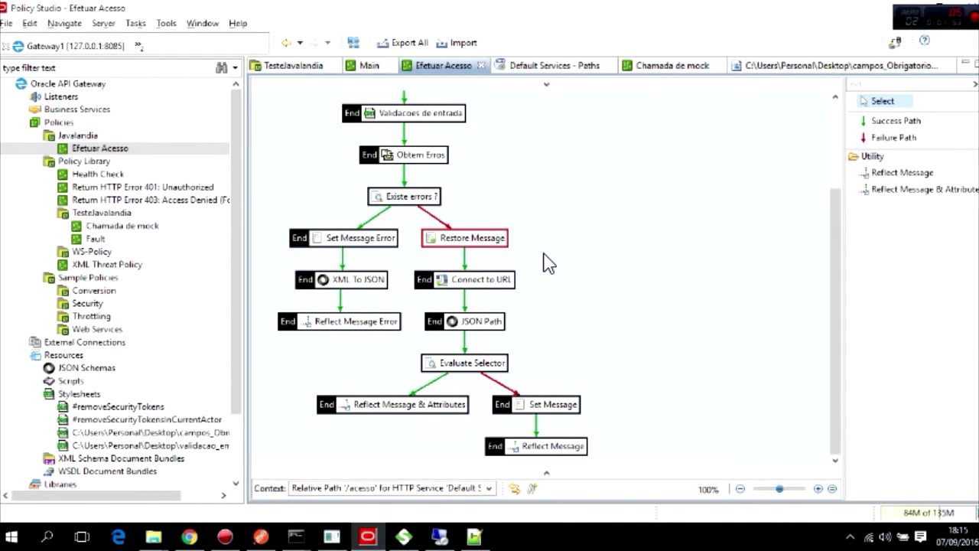
scroll(548, 262, "up", 3)
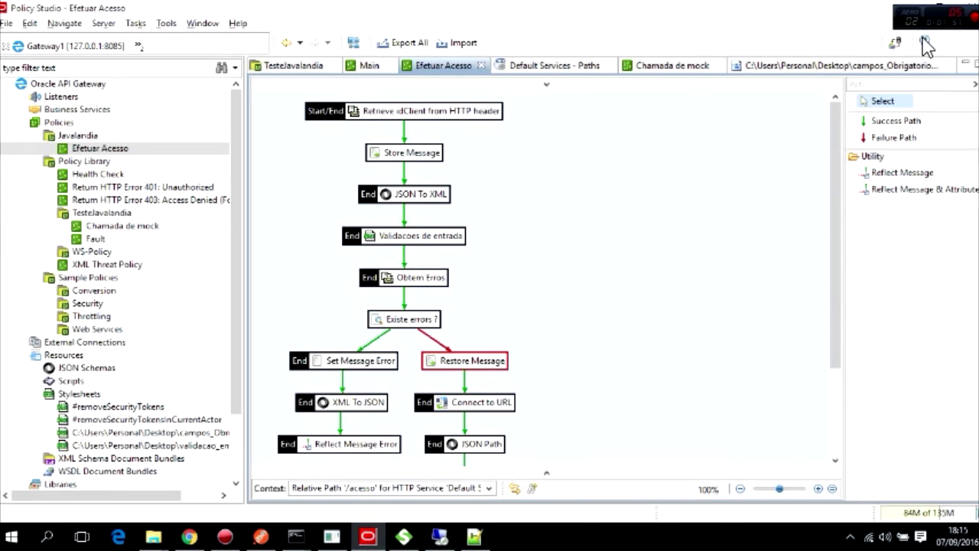
Deploy the configuration to Gateway1 and close the successful results.
left_click(896, 43)
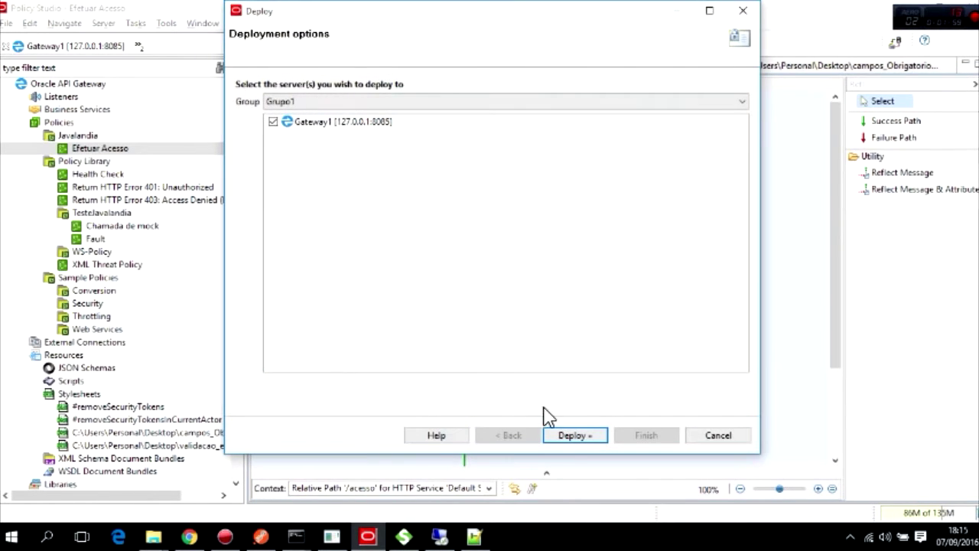
left_click(576, 436)
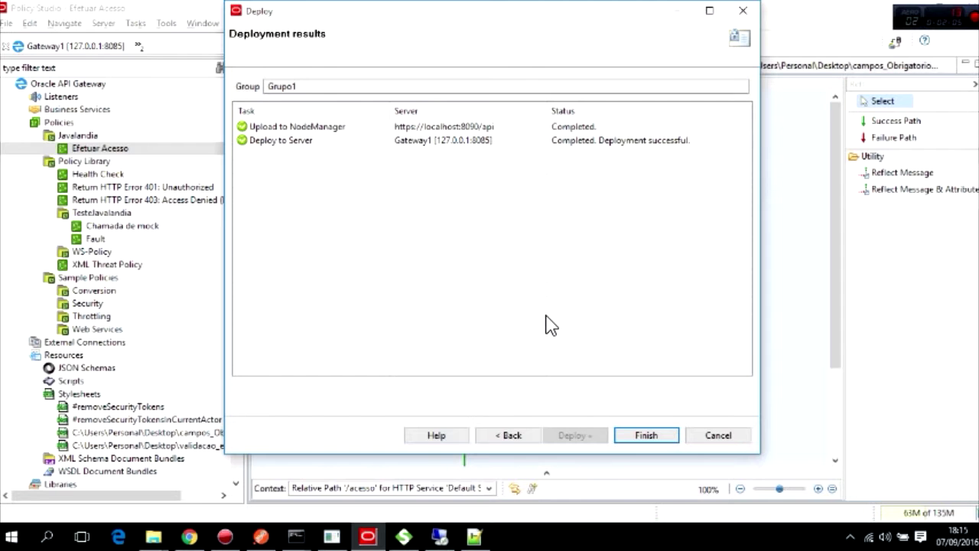
left_click(653, 442)
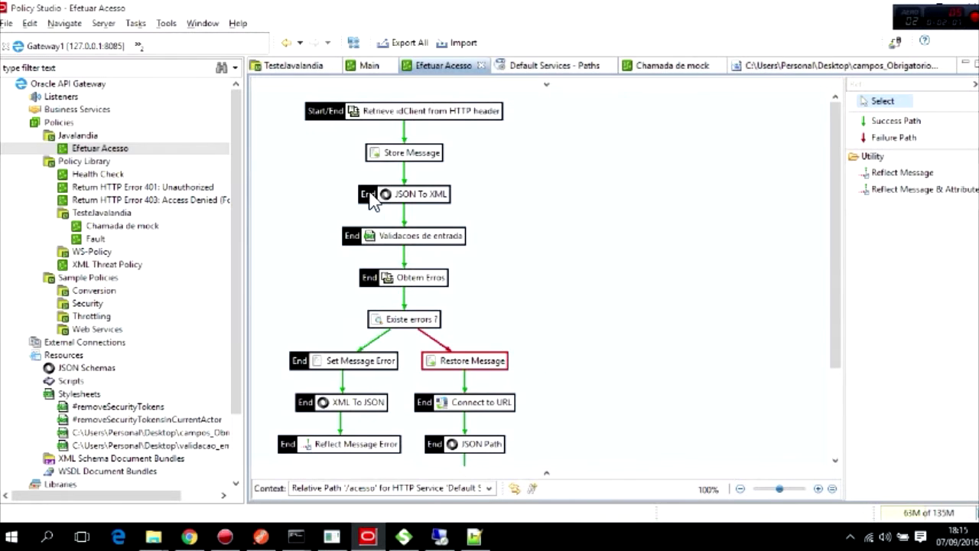
In validacao_entrada.xml, replace 'é' with 'e' in the nome and senha messages and save.
left_click_drag(234, 237, 233, 297)
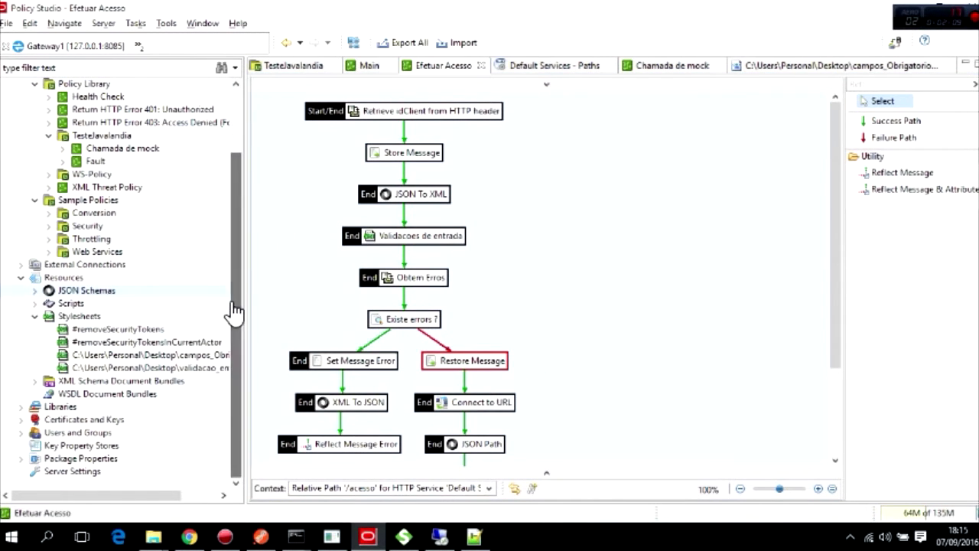
left_click(167, 370)
double_click(166, 369)
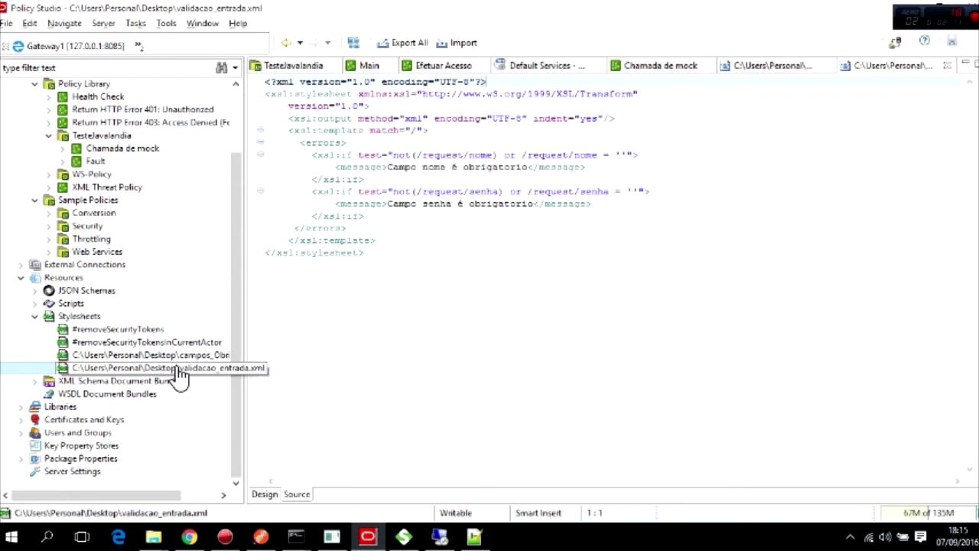
left_click(453, 170)
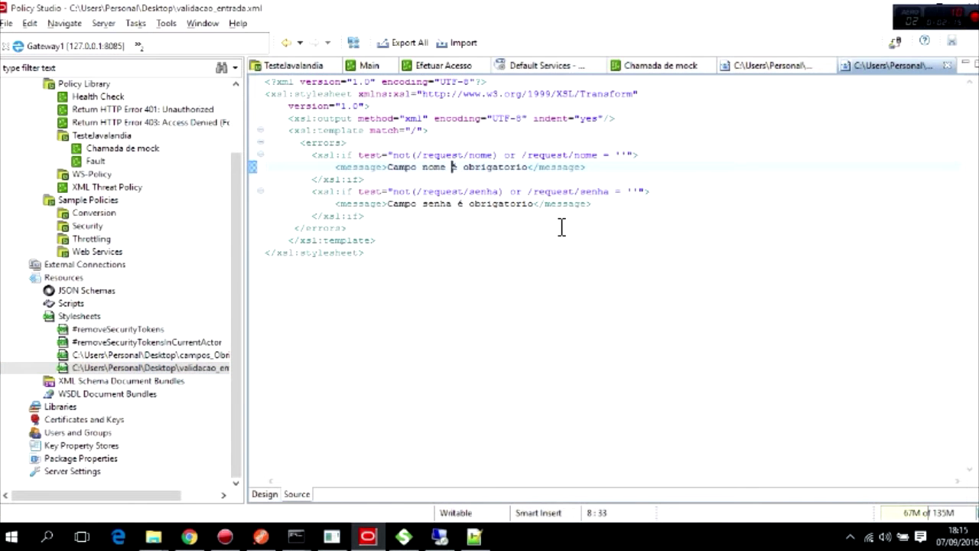
type("e")
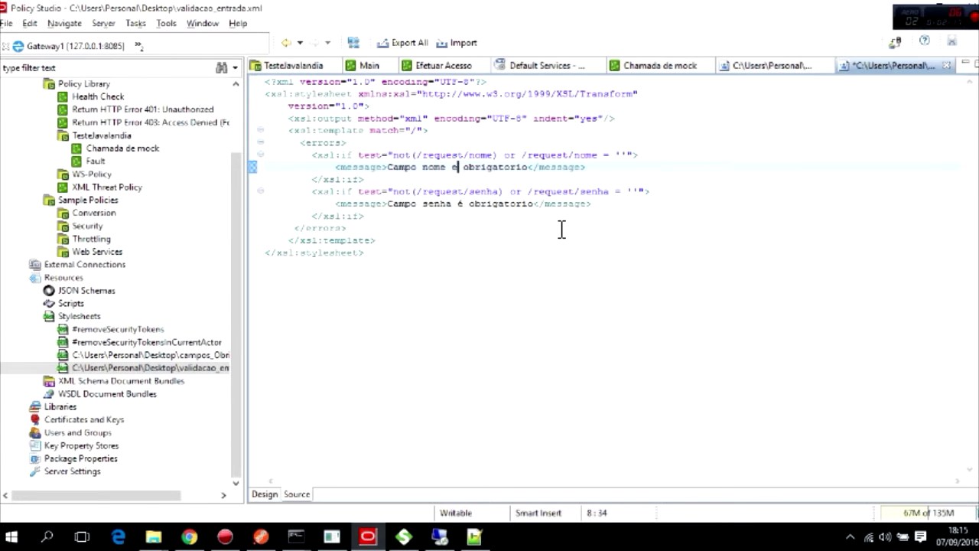
double_click(461, 206)
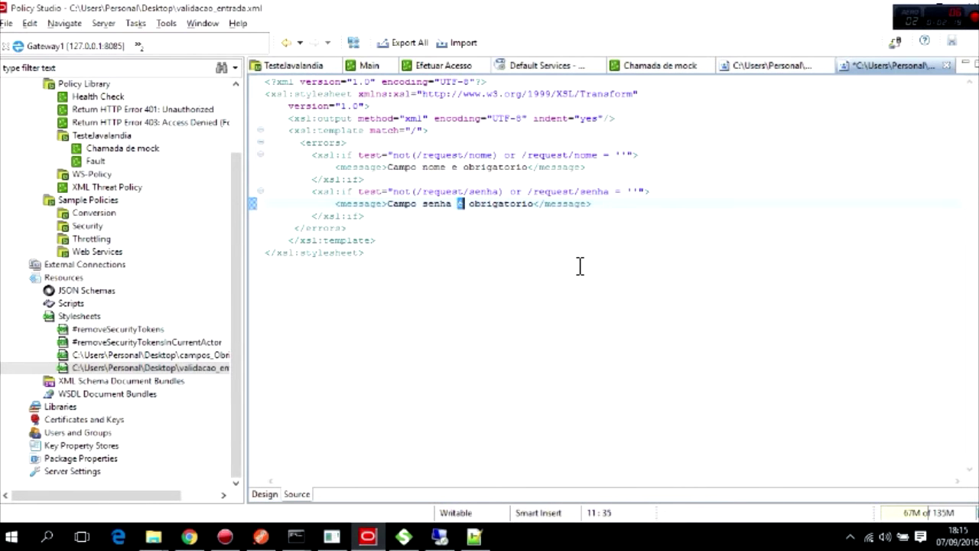
type("e")
left_click(952, 42)
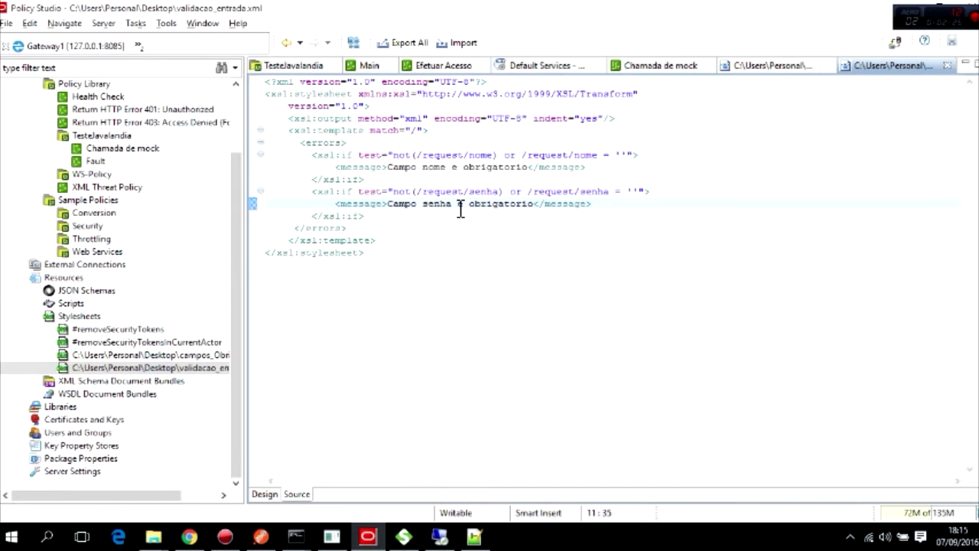
left_click(459, 171)
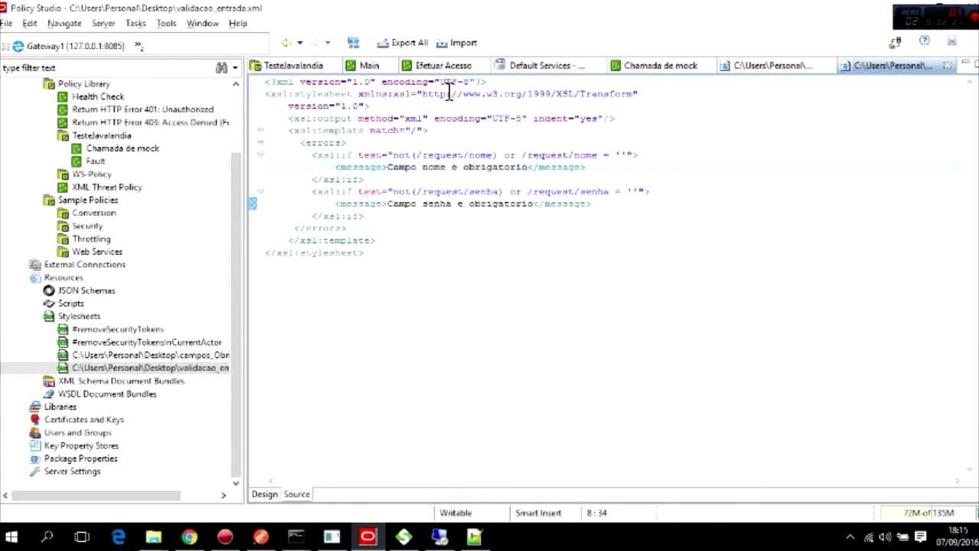
Redeploy to Gateway1, then reopen the Efetuar Acesso policy diagram.
left_click(896, 45)
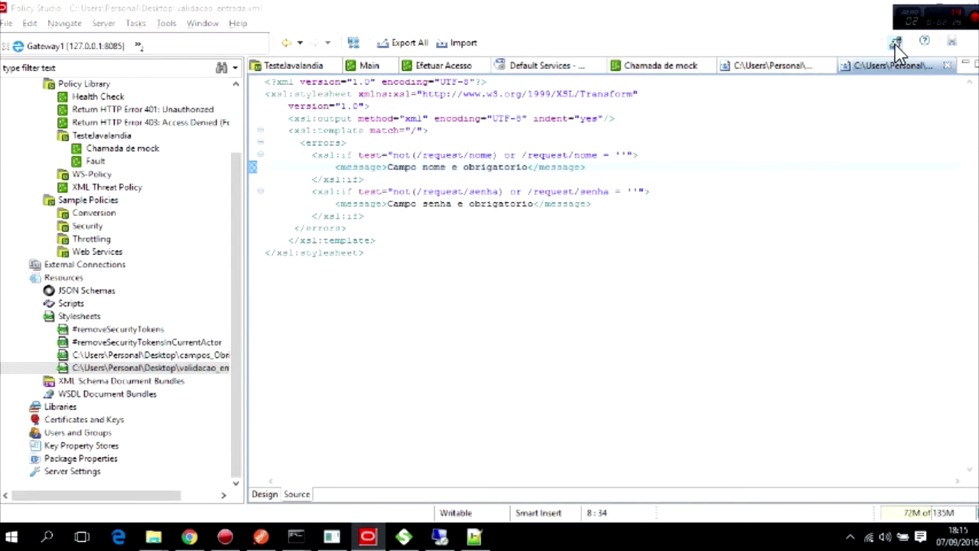
left_click(579, 435)
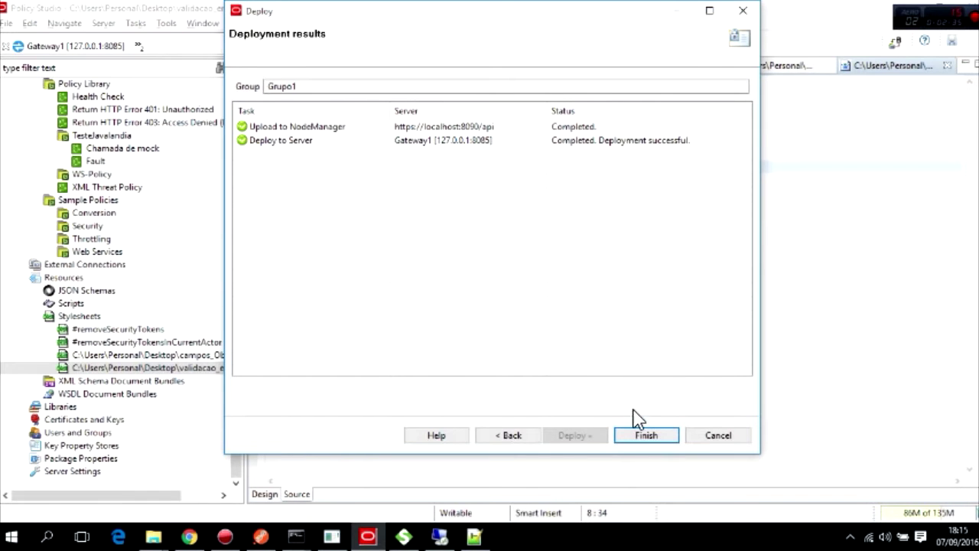
left_click(647, 434)
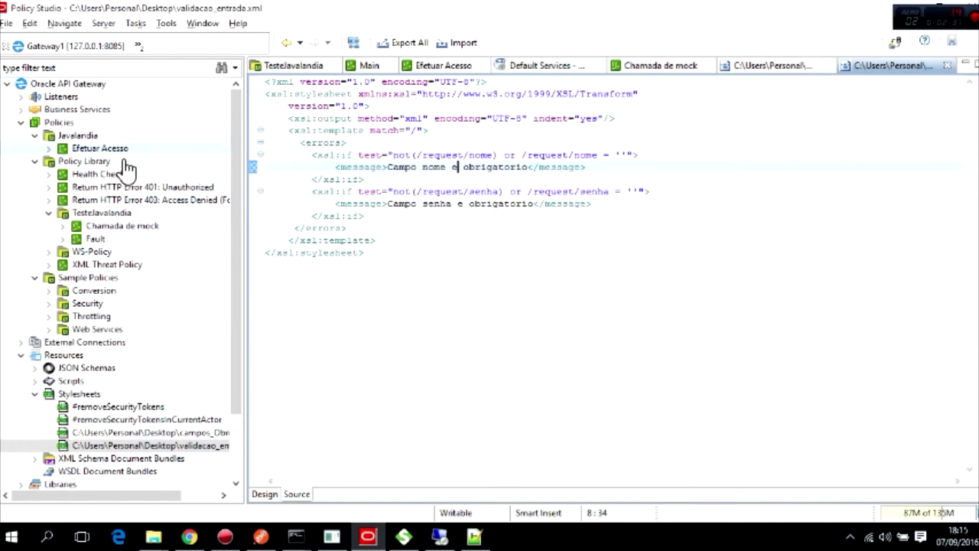
double_click(100, 148)
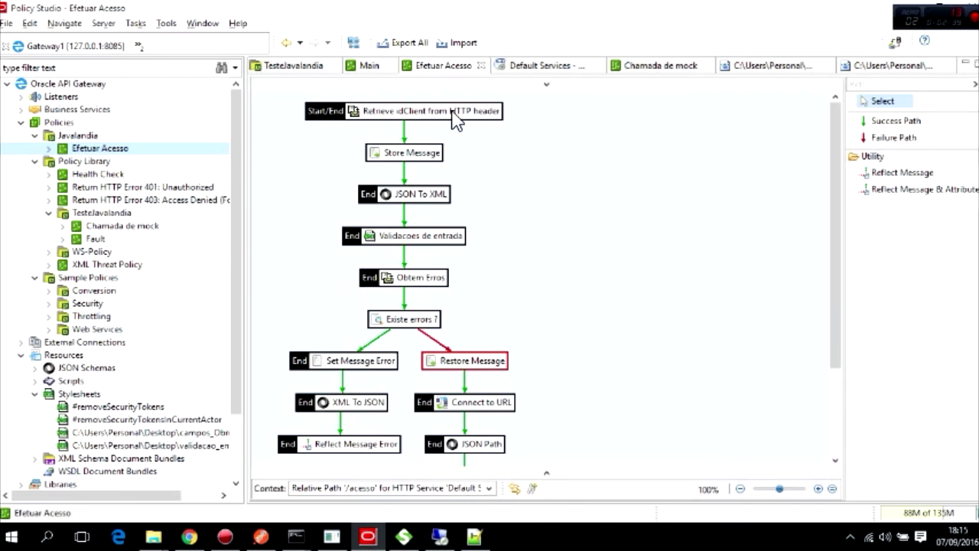
Paste the /teste JSON body into the /acesso request, remove the nome field, and send it.
left_click(261, 537)
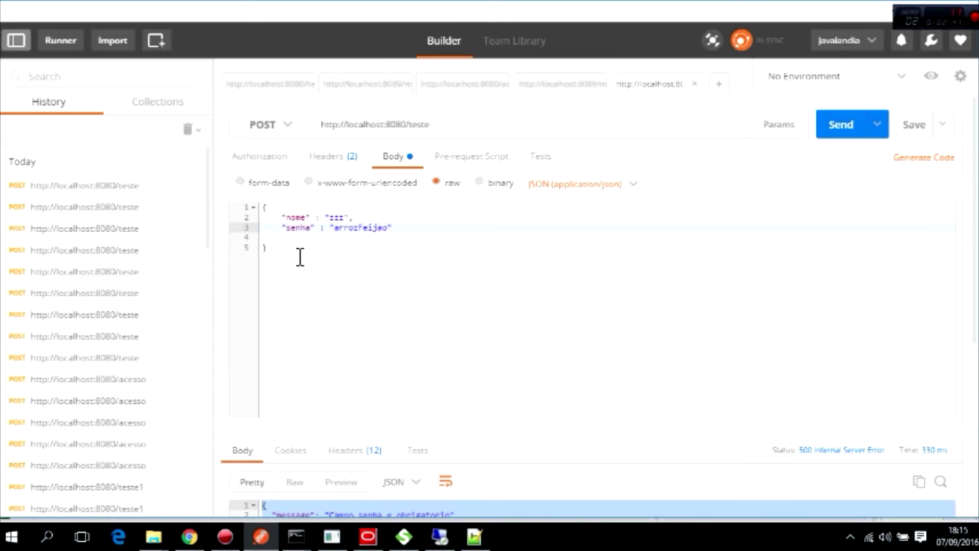
left_click_drag(291, 257, 272, 207)
key("ctrl+c")
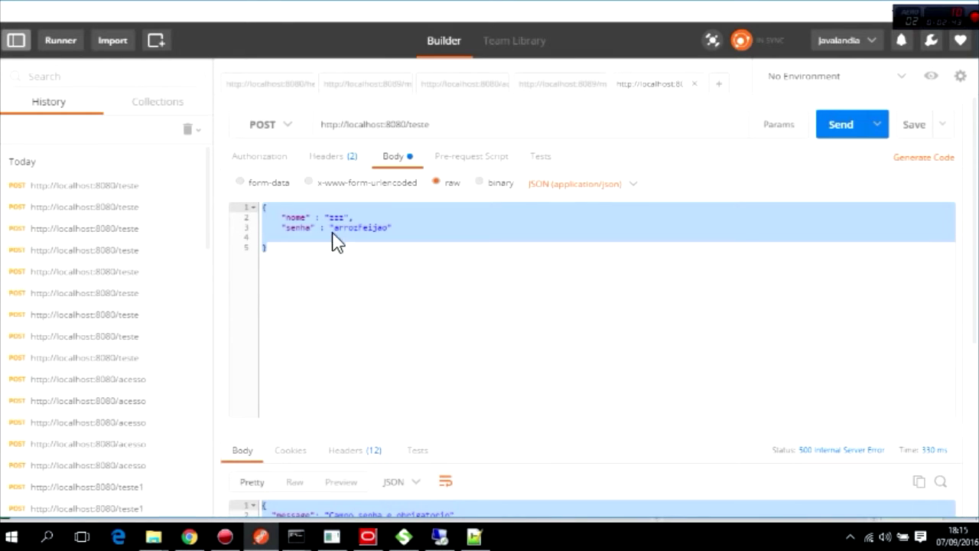
left_click(468, 88)
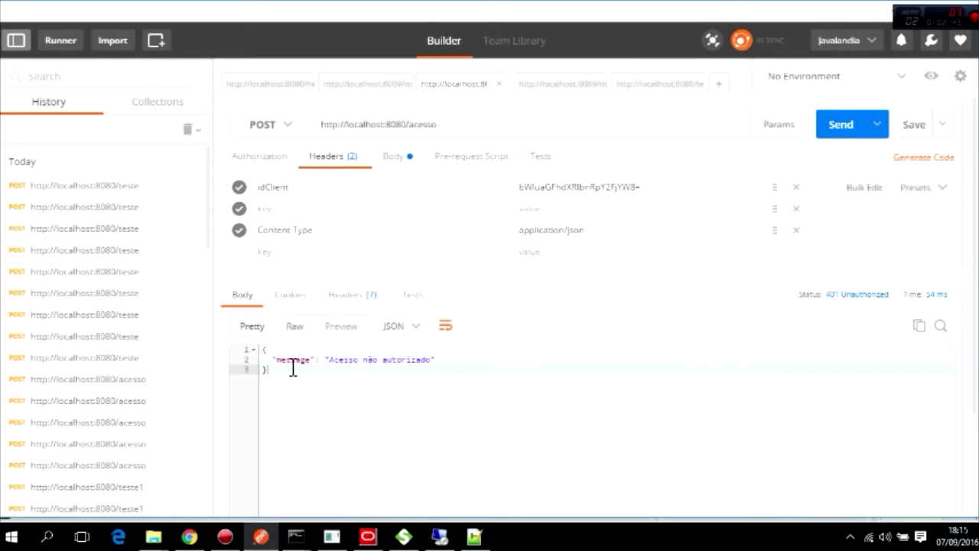
left_click(394, 162)
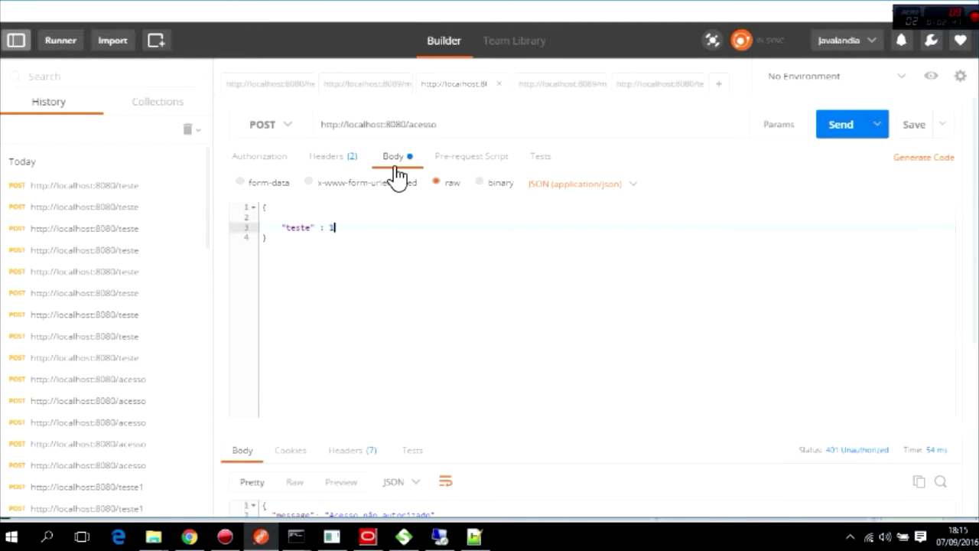
left_click_drag(297, 253, 375, 221)
key("ctrl+v")
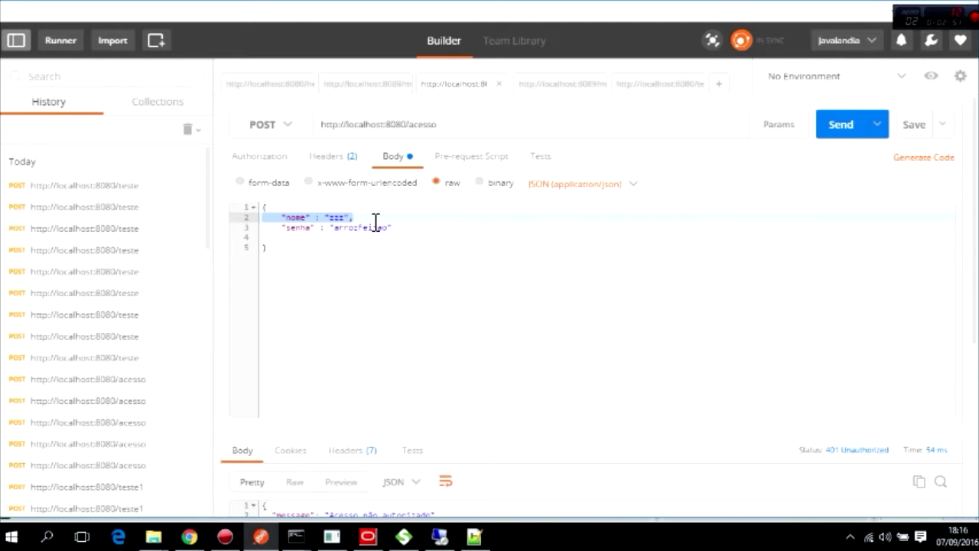
key("BackSpace")
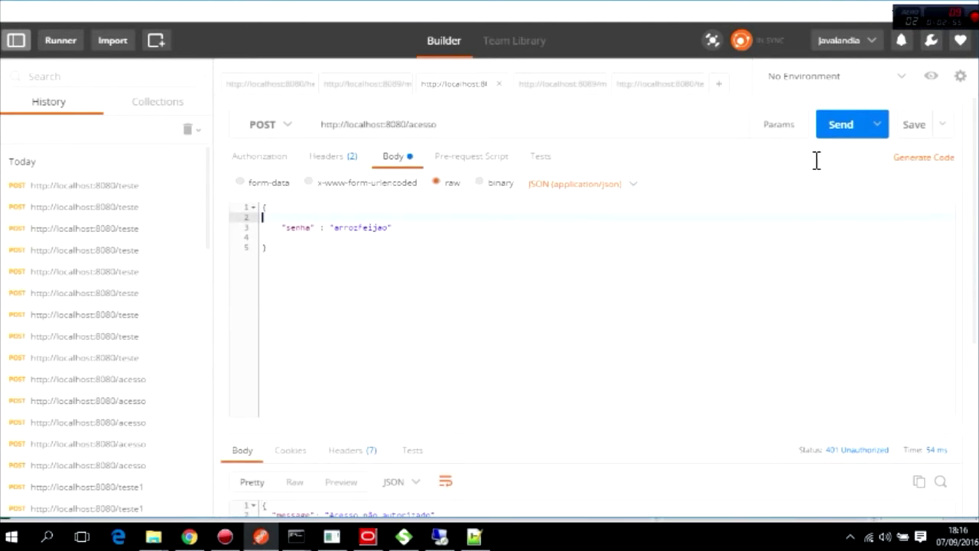
left_click(845, 138)
scroll(545, 332, "down", 1)
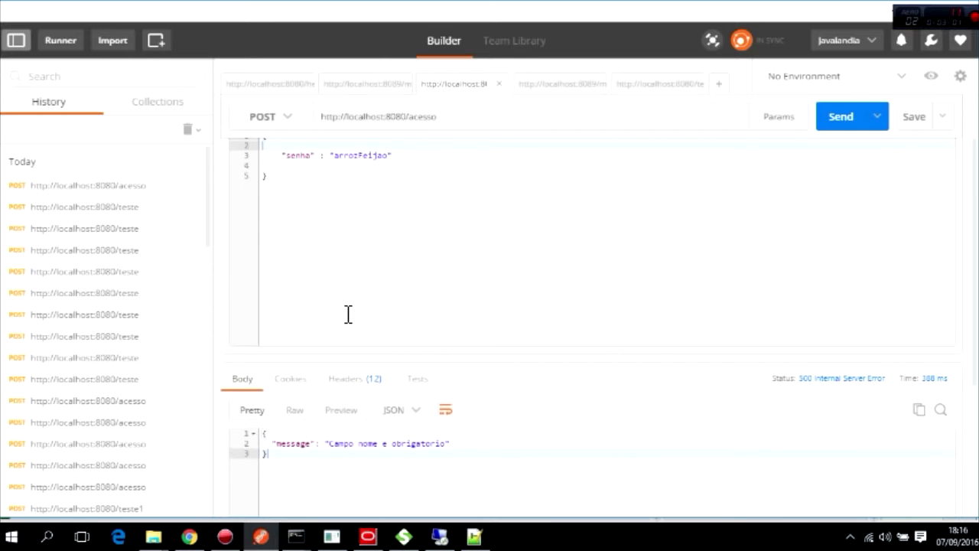
scroll(304, 216, "up", 1)
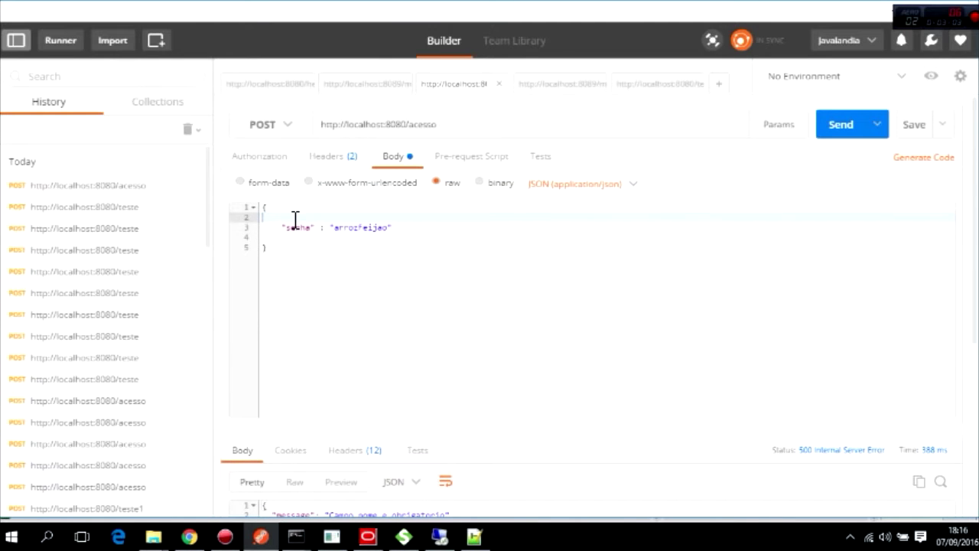
Refresh the HTTP traffic list and open the latest POST /acesso 500 transaction.
left_click(196, 536)
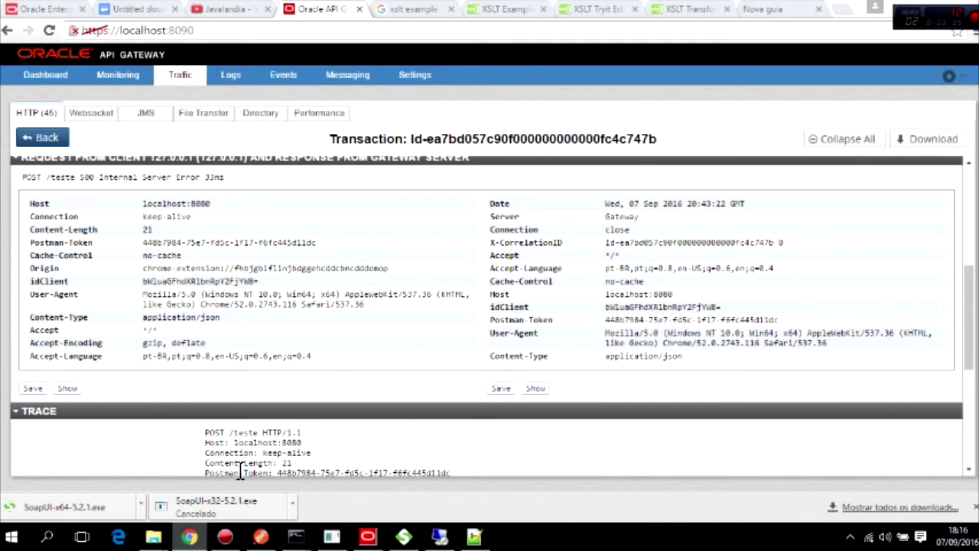
left_click(35, 139)
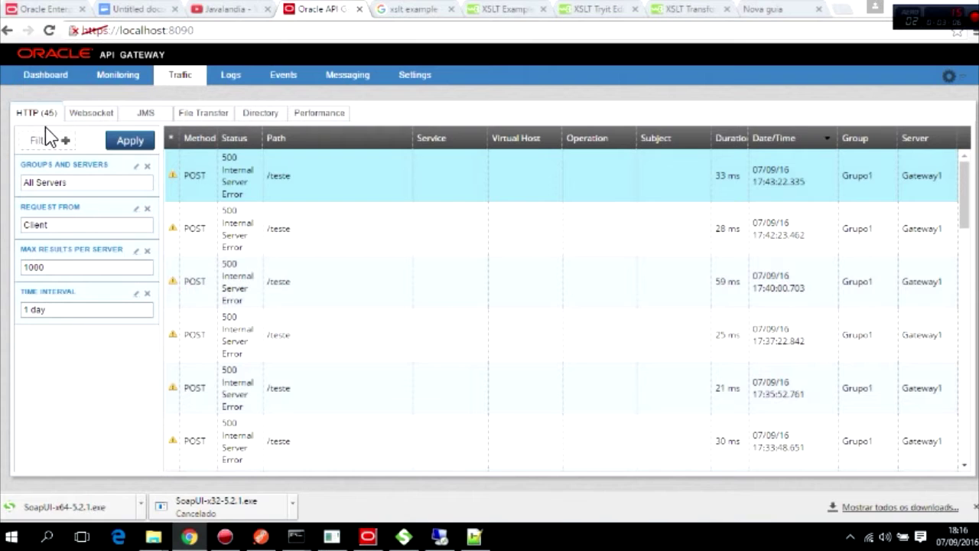
left_click(132, 143)
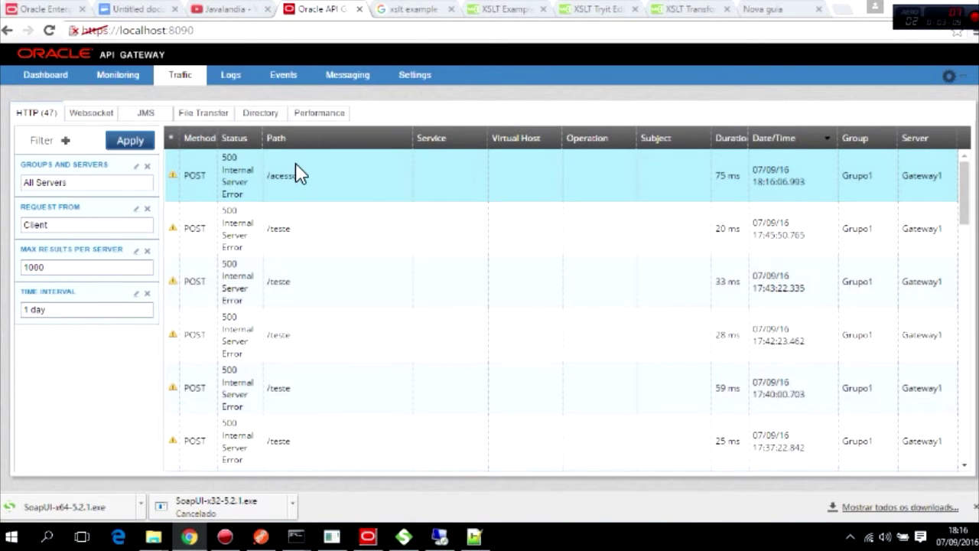
left_click(299, 174)
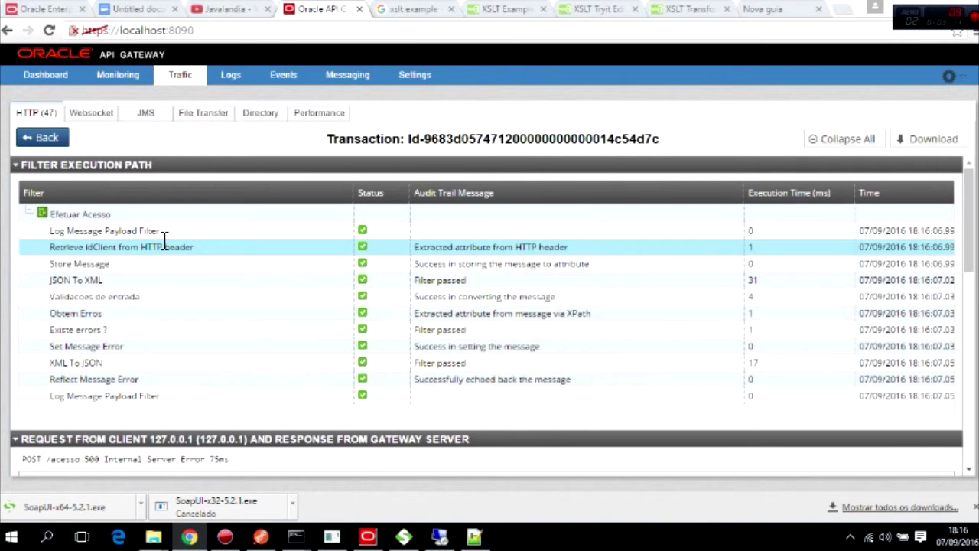
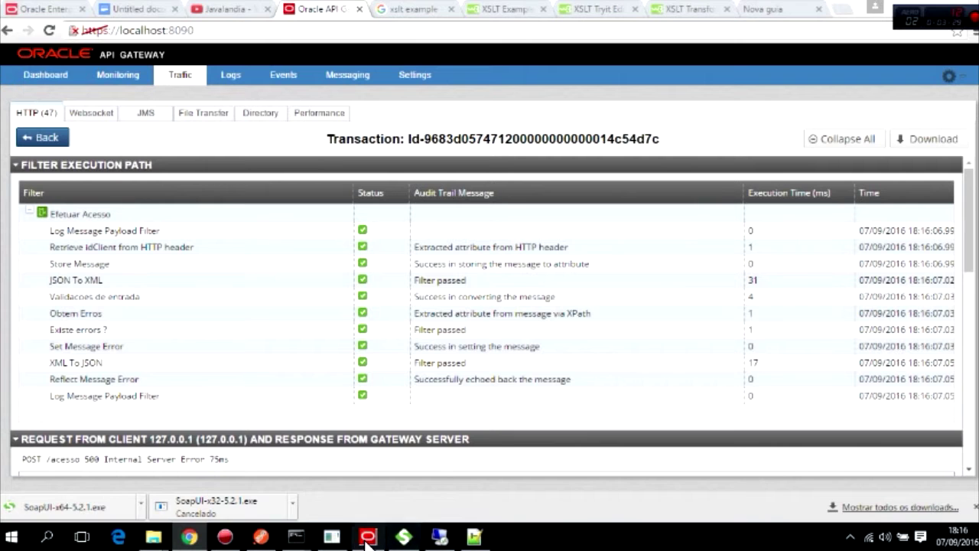
Add "nome": "zzz" to the /acesso JSON body in Postman and send it.
left_click(263, 540)
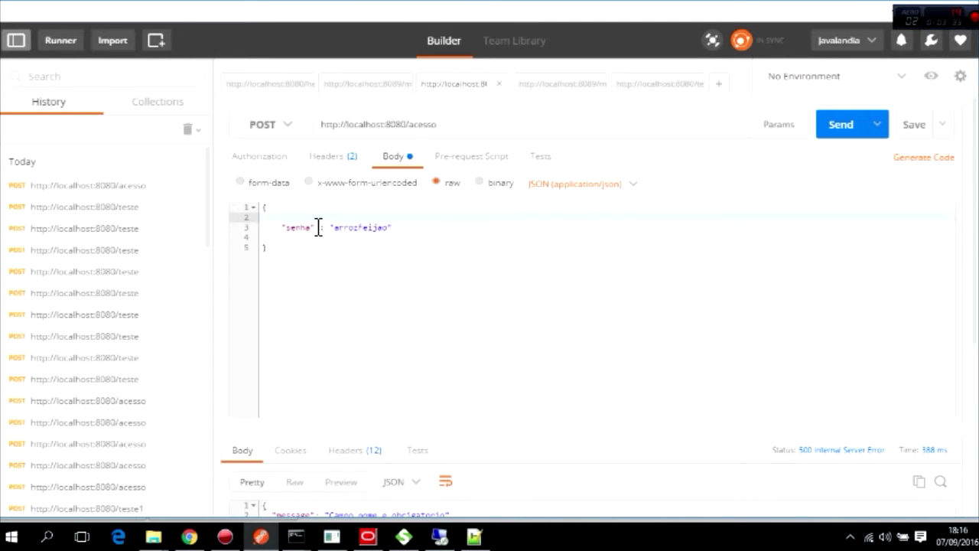
key("ctrl+z")
left_click(394, 241)
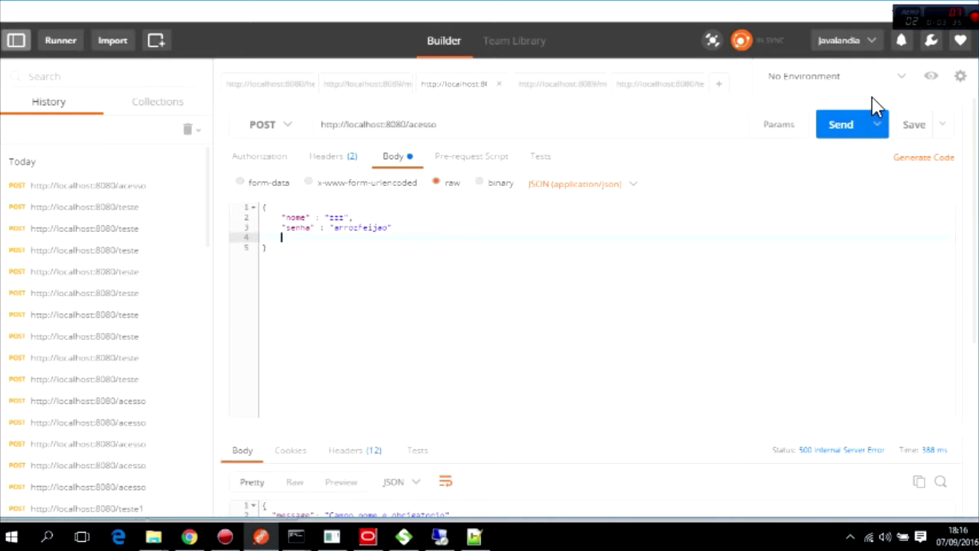
left_click(838, 124)
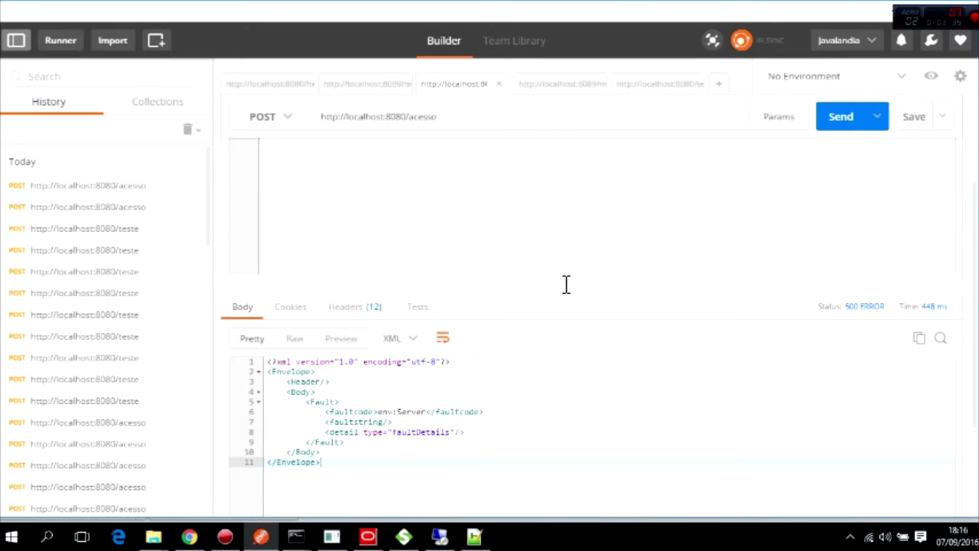
Review the 500 XML fault response, then return to the gateway's traffic list.
scroll(566, 285, "up", 5)
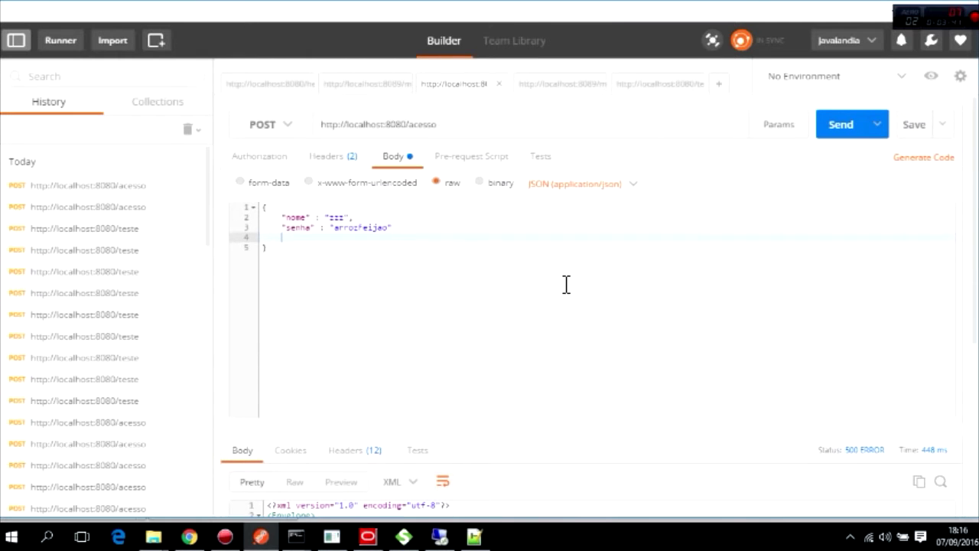
scroll(566, 287, "down", 3)
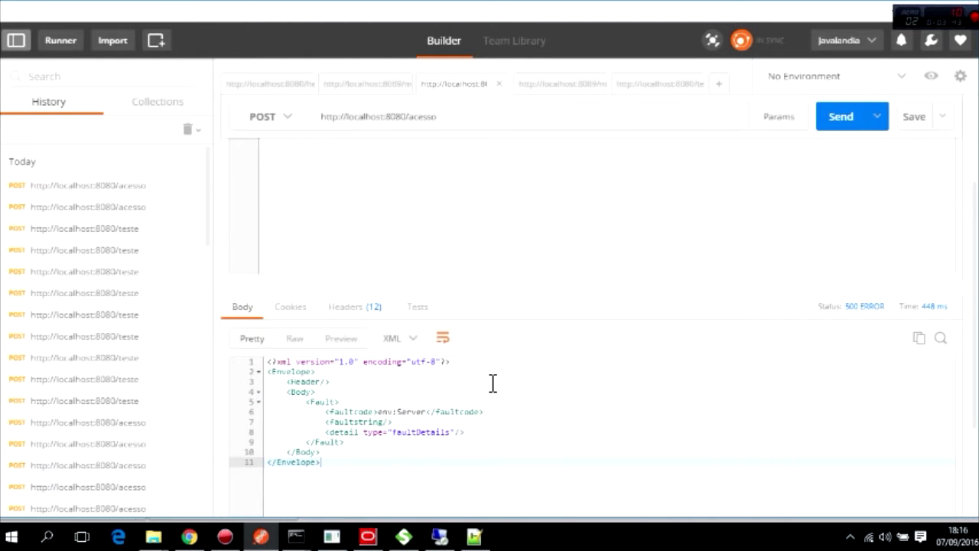
scroll(459, 405, "up", 4)
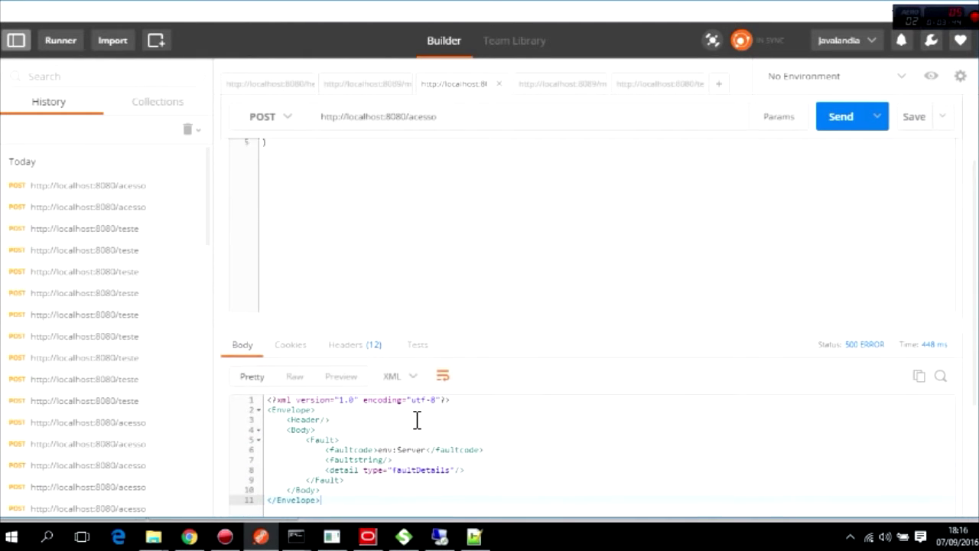
left_click(189, 536)
left_click(35, 136)
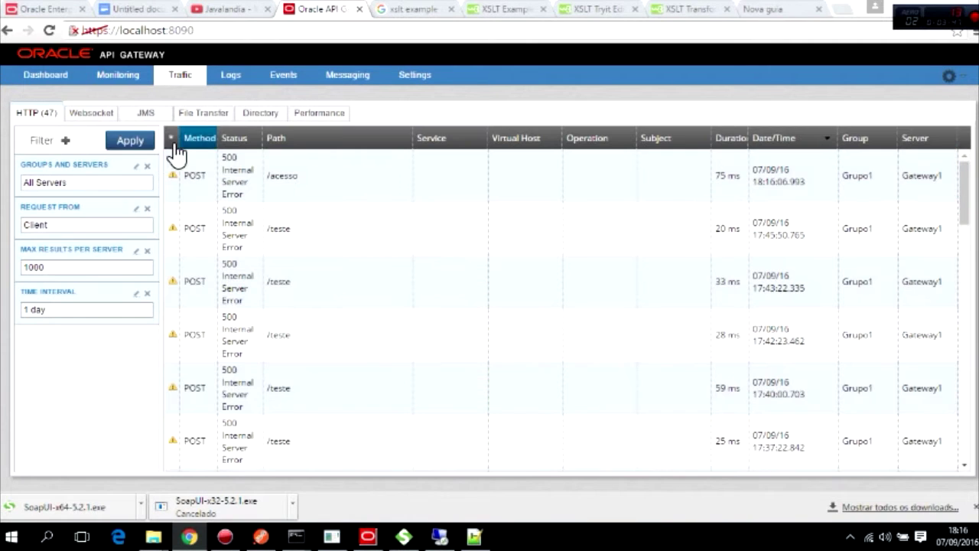
Refresh Traffic and open the newest /acesso 500 transaction, where Obtem Erros' XPath extraction failed.
left_click(131, 147)
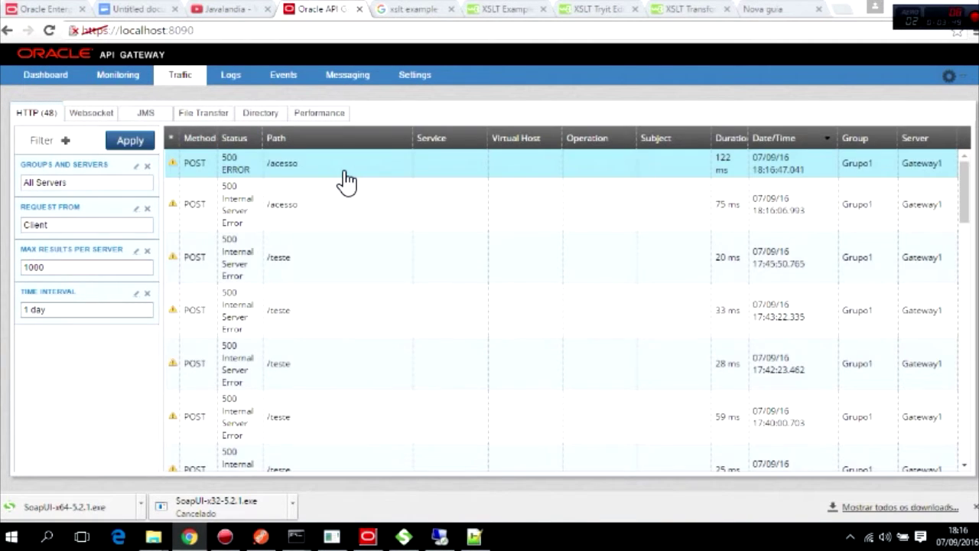
left_click(346, 180)
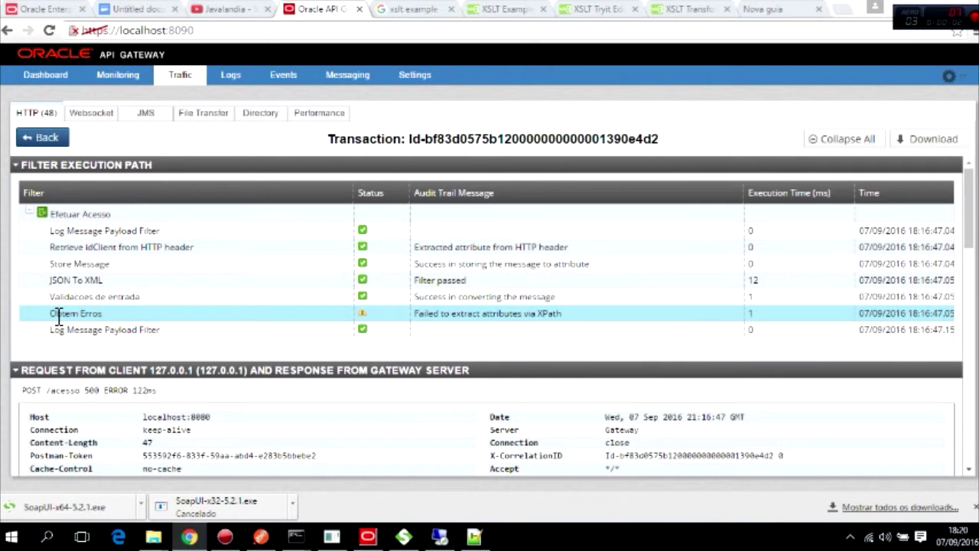
Check Obtem Erros' XPath without changes, then draw its failure path to Restore Message.
left_click(369, 541)
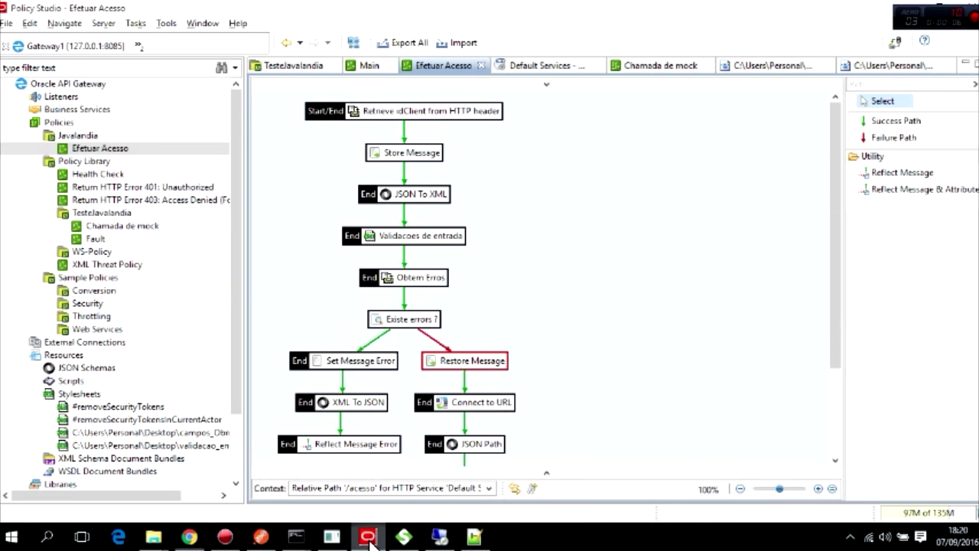
double_click(420, 281)
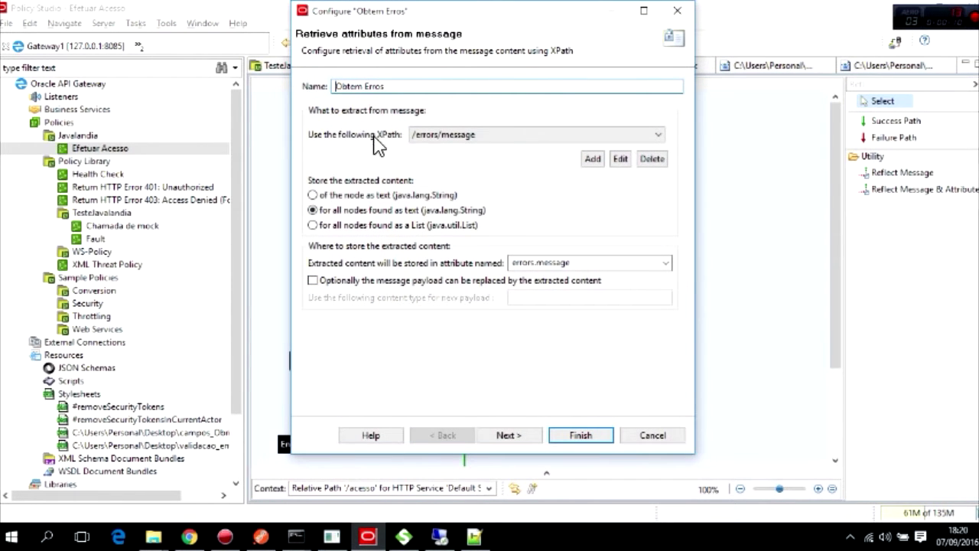
left_click(417, 136)
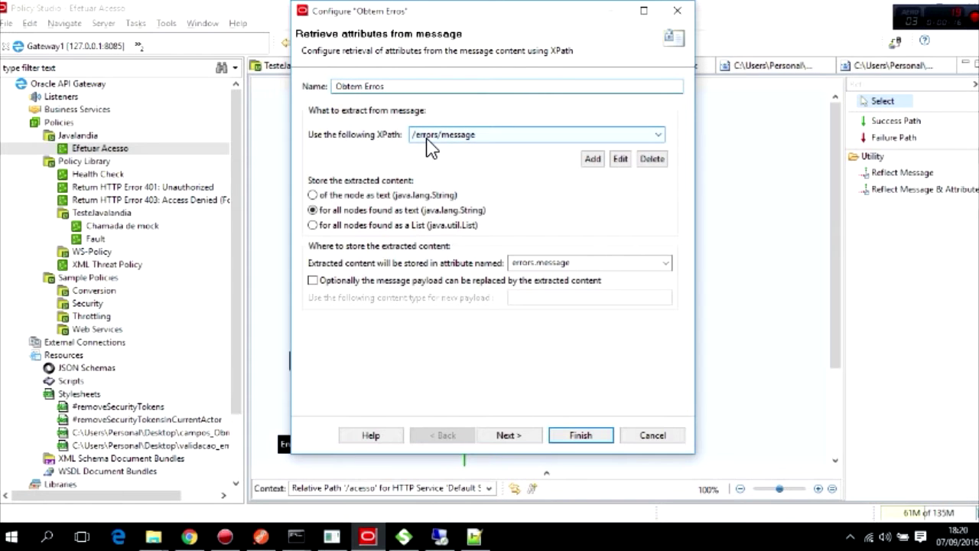
left_click(657, 439)
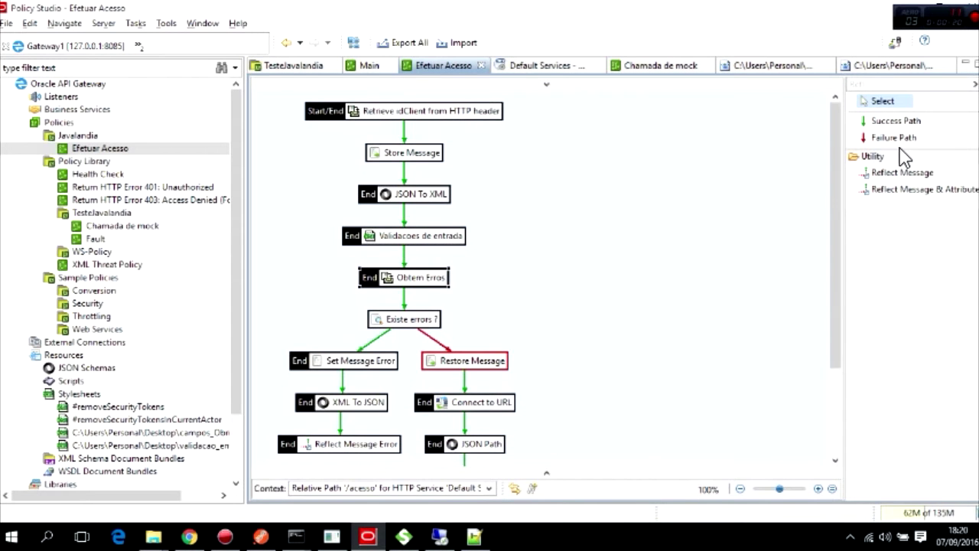
left_click_drag(895, 138, 485, 357)
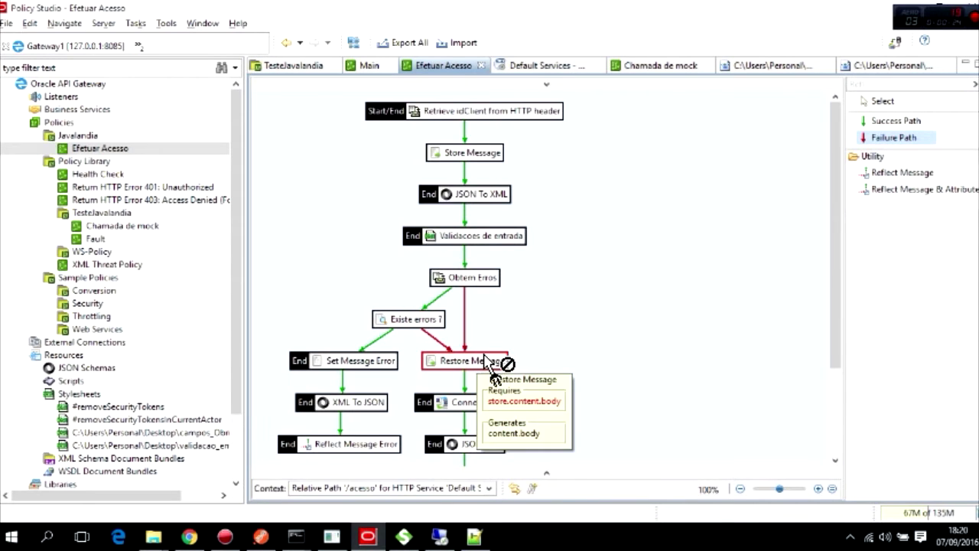
left_click(551, 320)
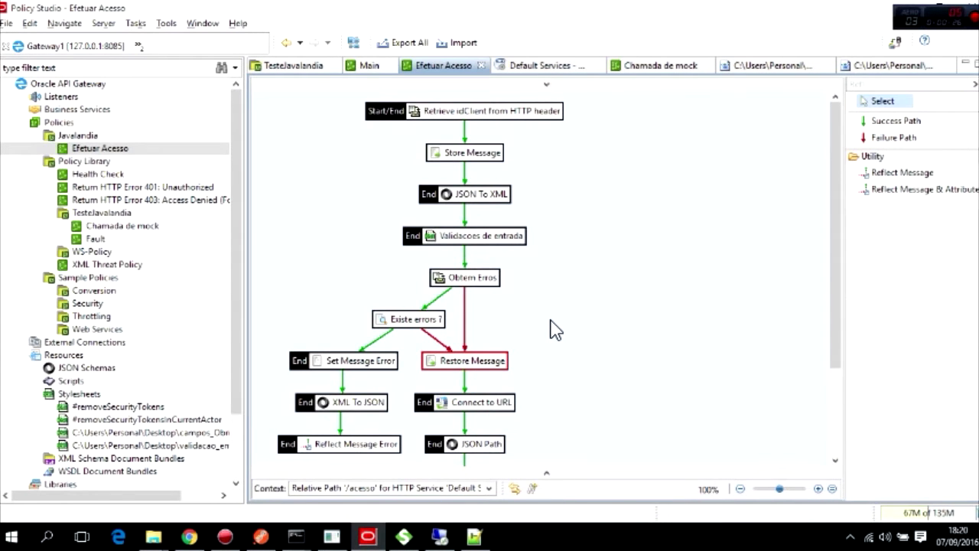
Deploy the updated configuration to Gateway1 in Grupo1 and finish the deployment.
left_click(894, 42)
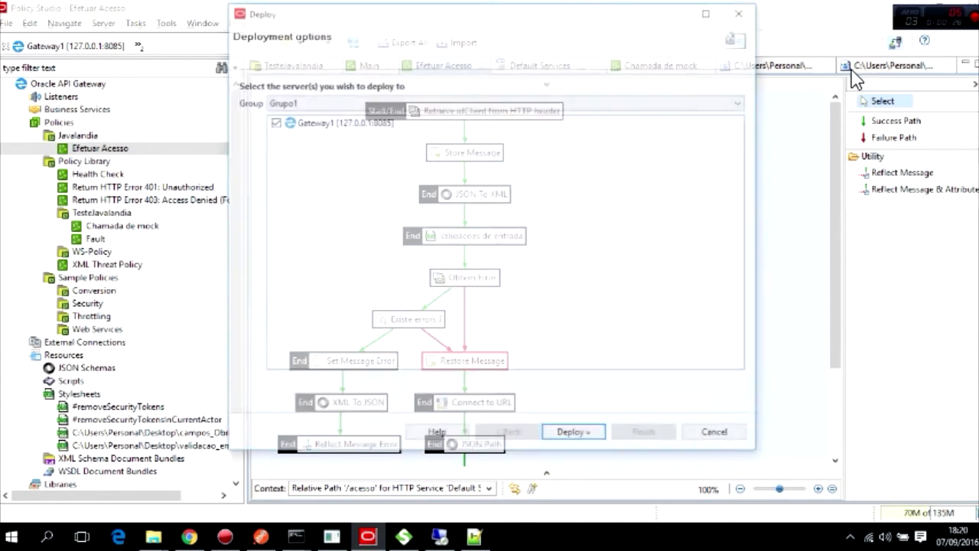
left_click(574, 435)
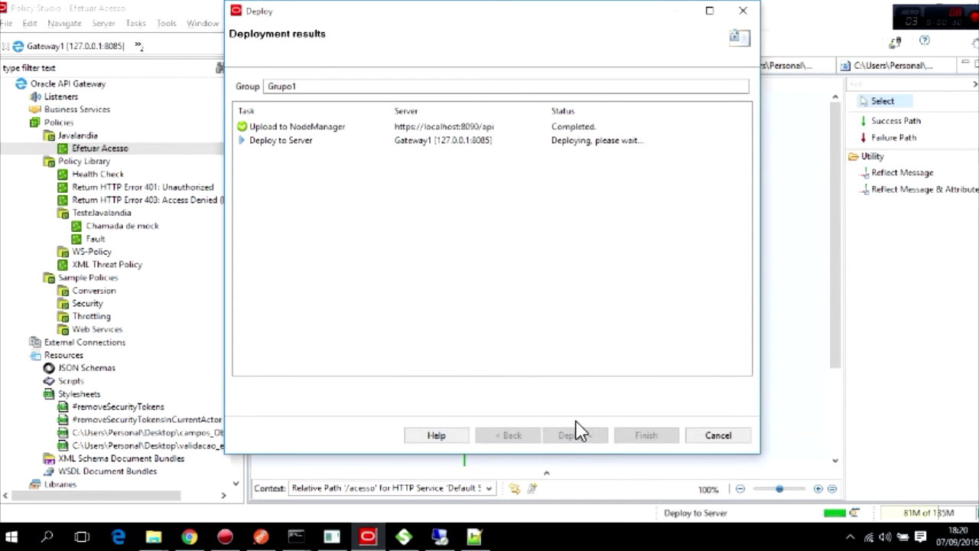
left_click(656, 437)
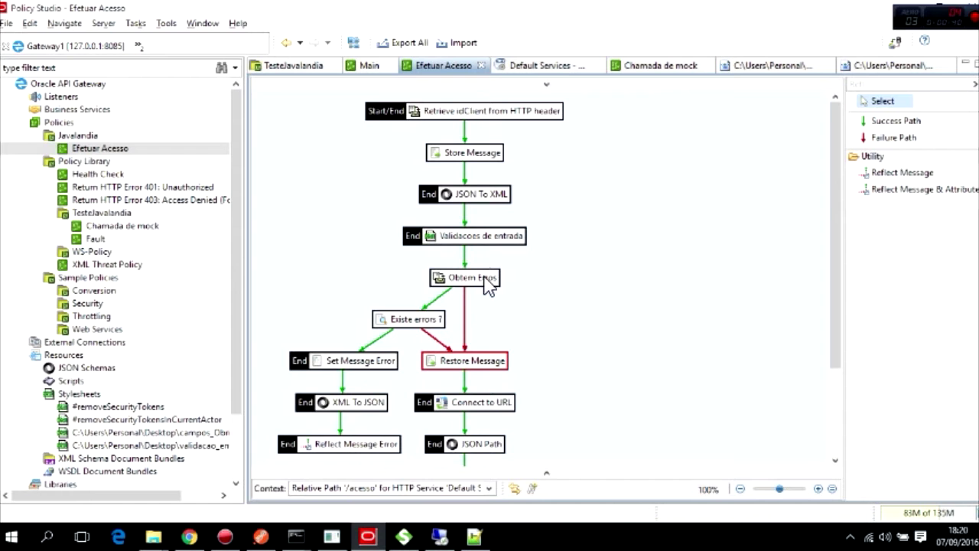
scroll(535, 366, "down", 3)
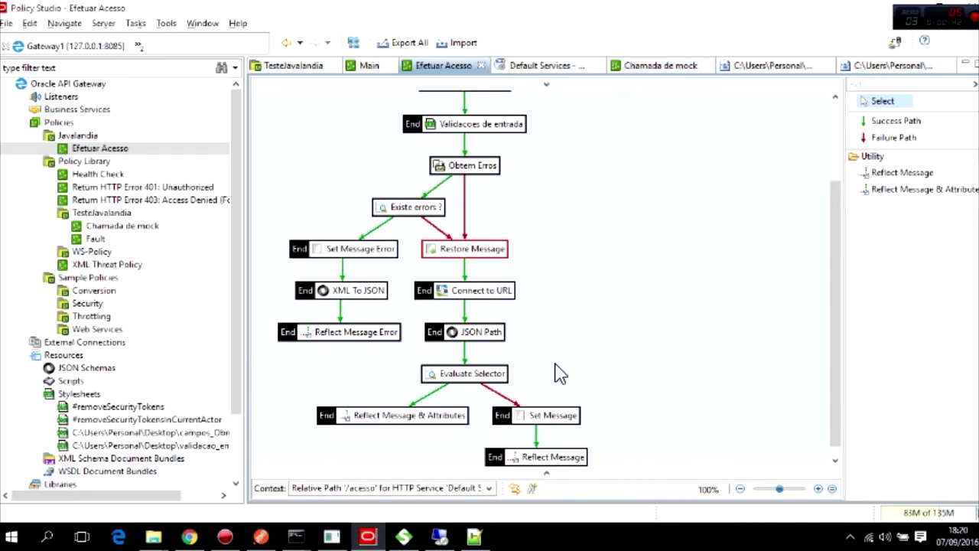
scroll(562, 355, "up", 3)
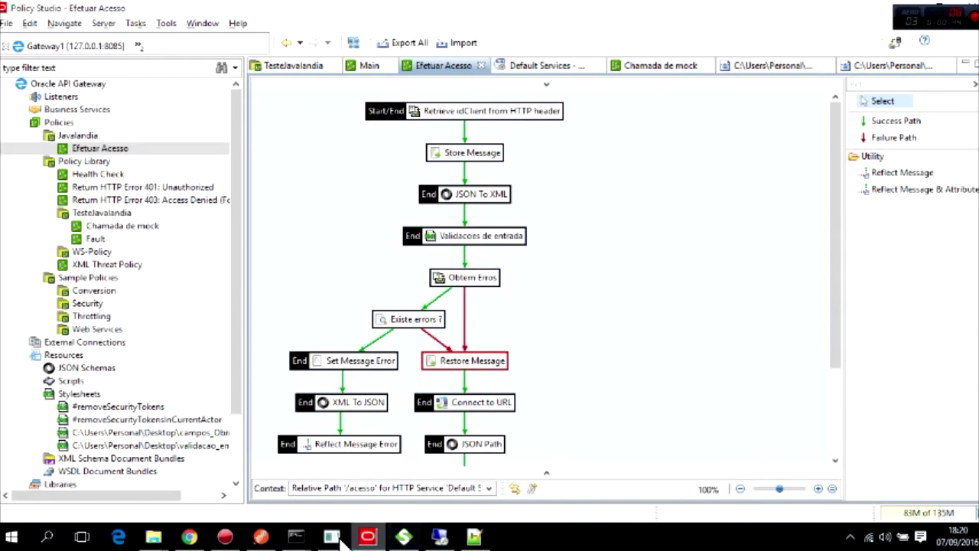
Send POST /acesso twice in Postman: first 401 Unauthorized, then 200 OK with codigo 123.
left_click(261, 537)
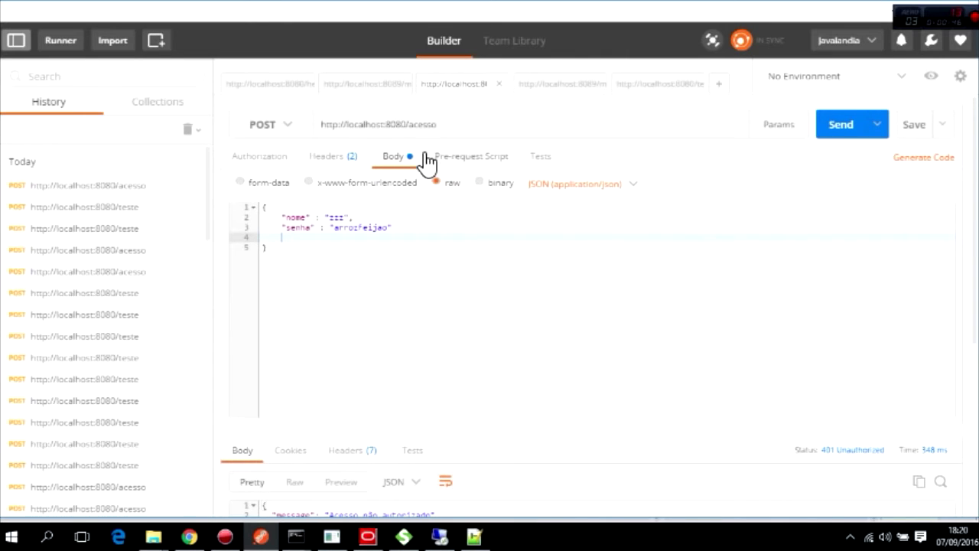
left_click(842, 136)
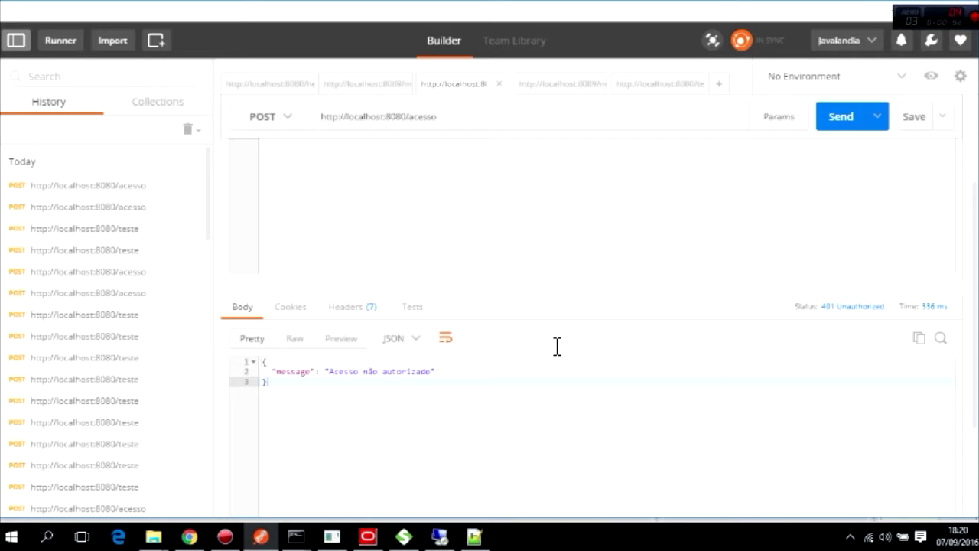
left_click(405, 536)
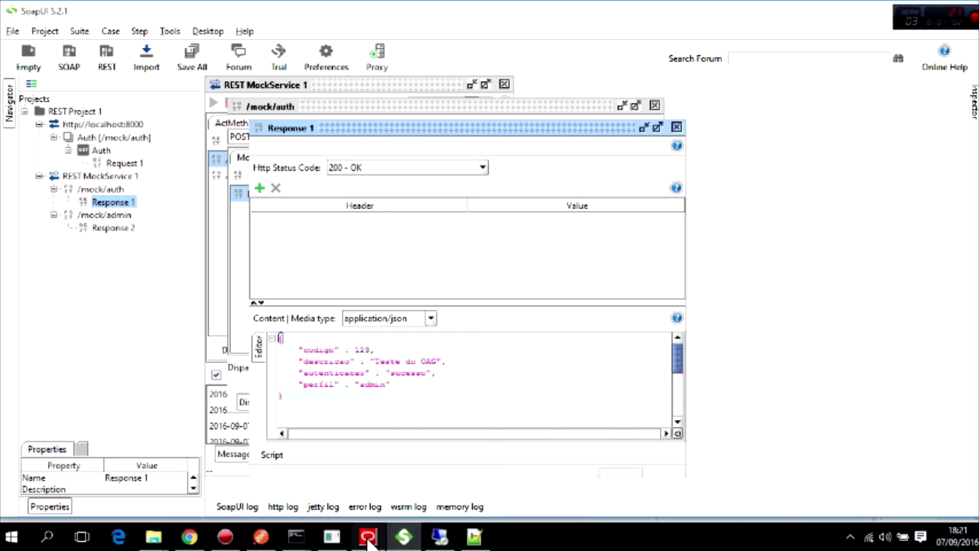
left_click(260, 535)
left_click(841, 139)
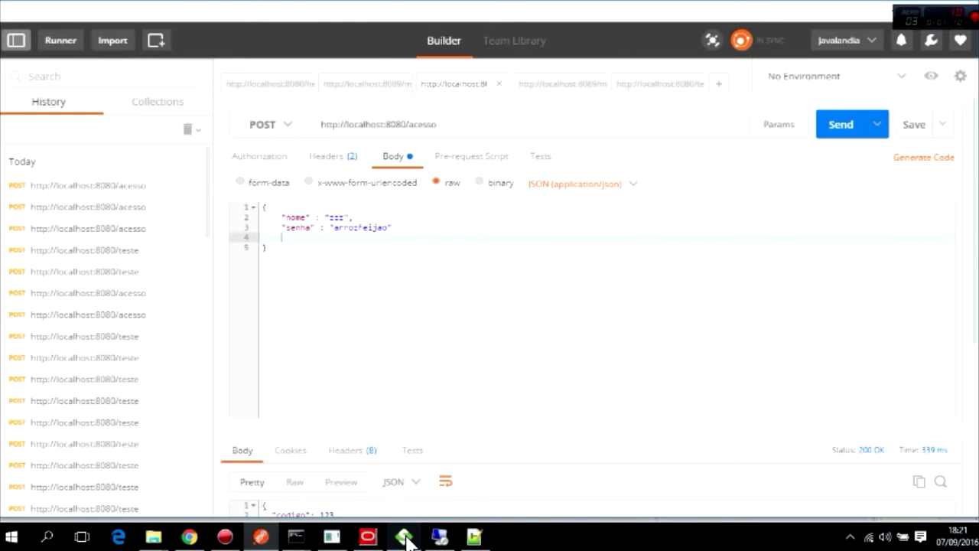
mouse_move(407, 541)
left_click(369, 537)
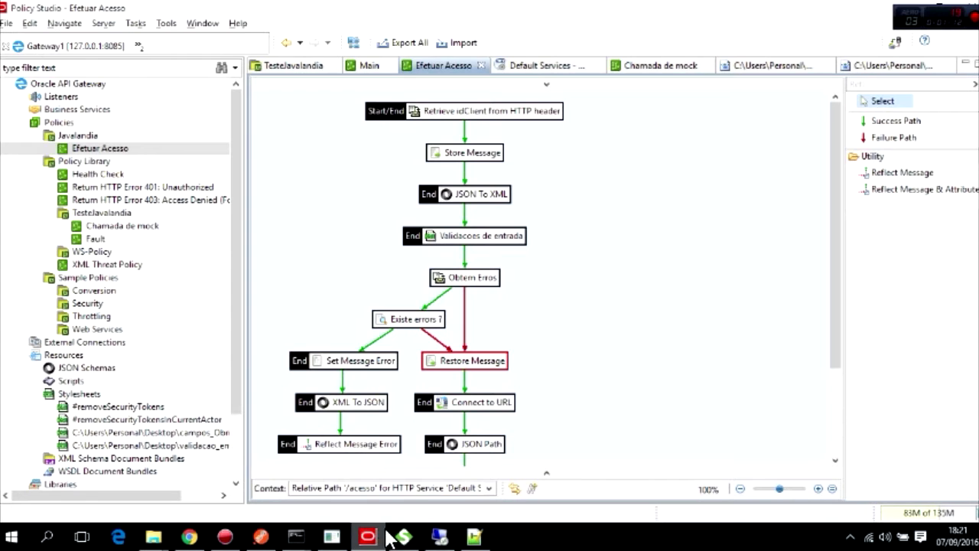
Delete the 'Existe errors ?' decision filter from Efetuar Acesso.
left_click(411, 321)
key("Delete")
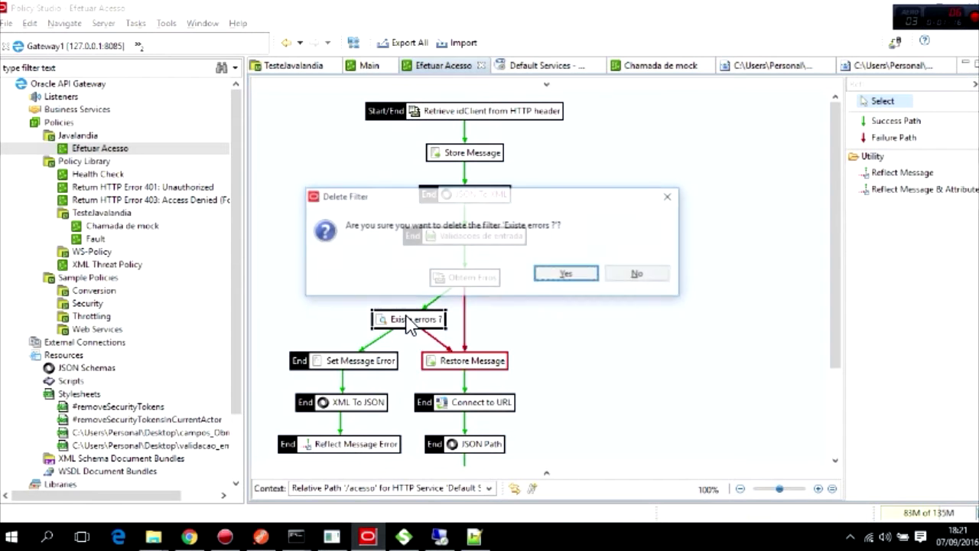
left_click(565, 274)
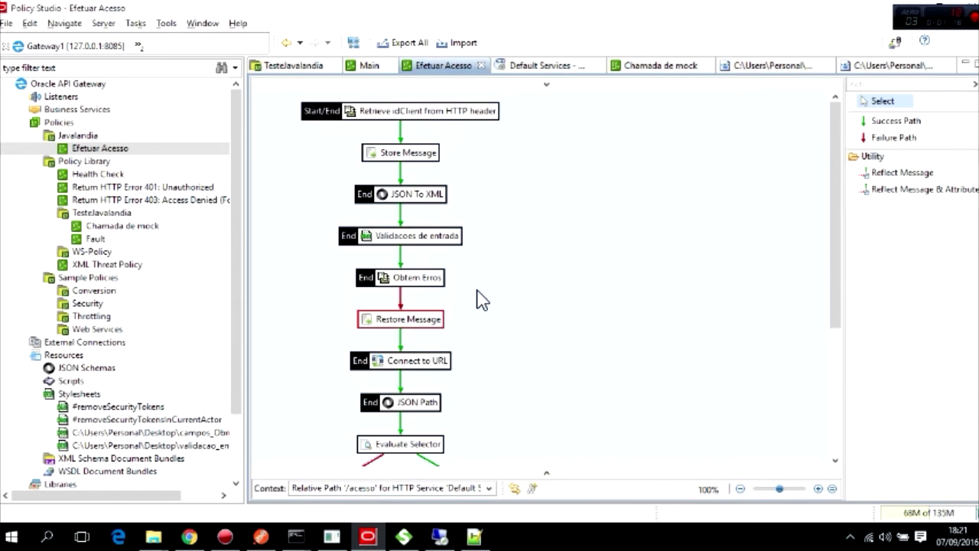
scroll(476, 297, "down", 5)
scroll(495, 263, "up", 3)
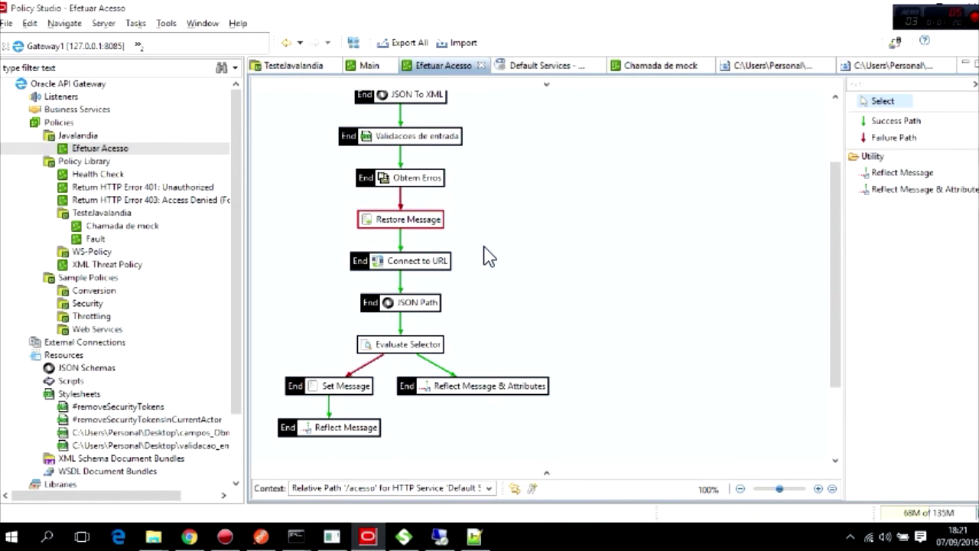
scroll(477, 258, "up", 2)
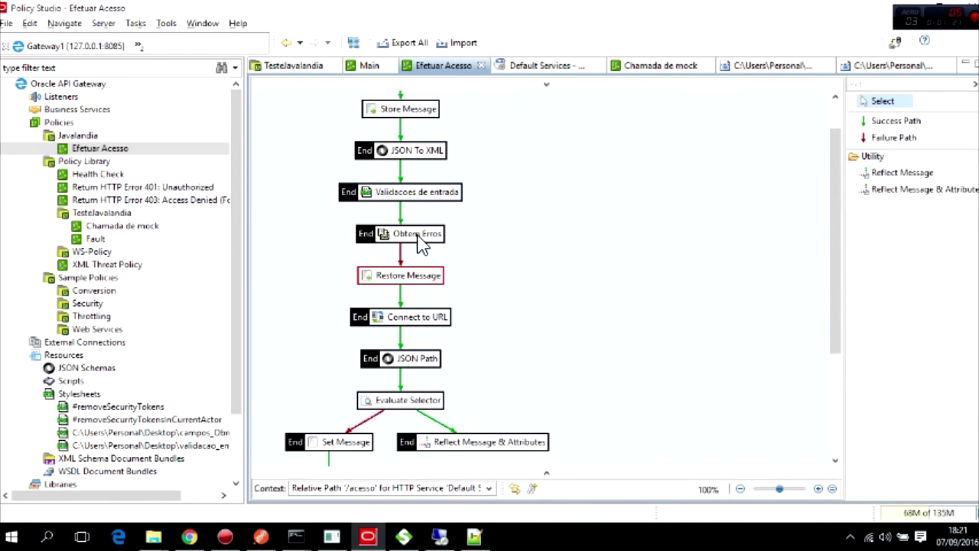
Draw a success path from Obtem Erros to Set Message Error.
left_click(895, 121)
left_click(409, 234)
scroll(386, 275, "down", 5)
left_click(336, 367)
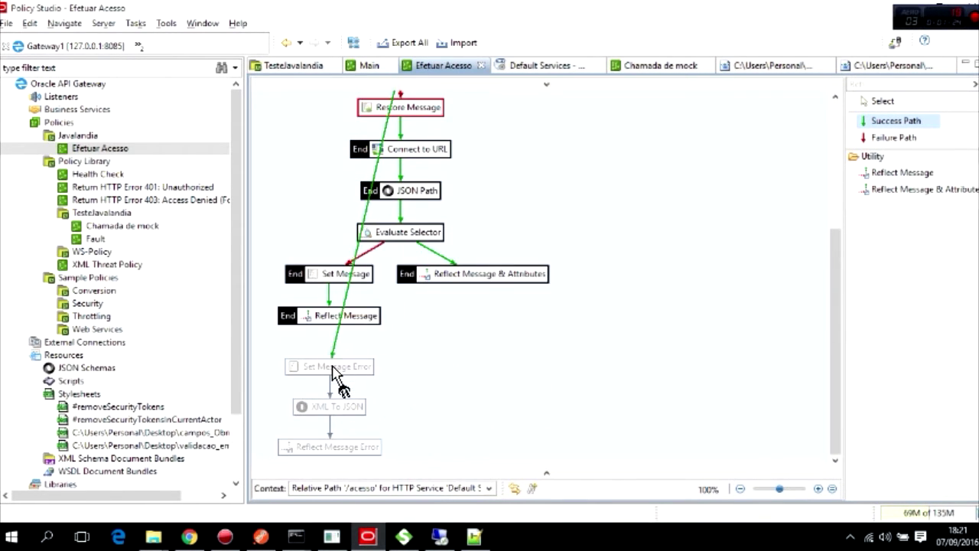
scroll(491, 305, "down", 2)
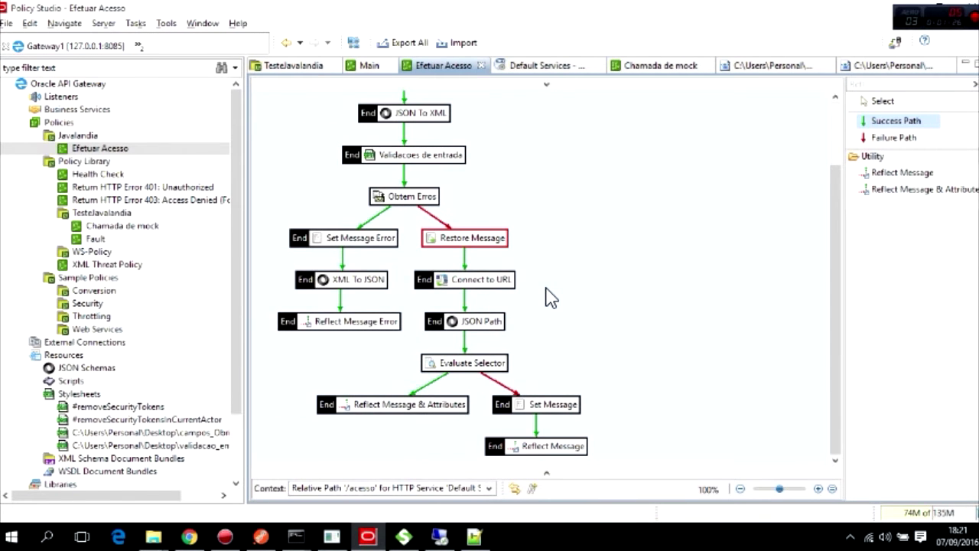
key("Escape")
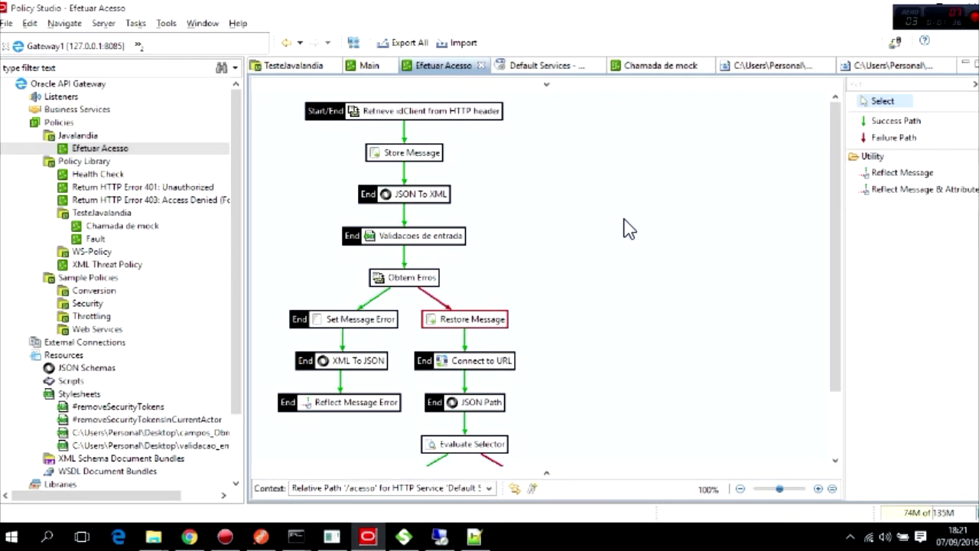
Expand Policy Library > TesteJavalandia and open the Fault policy in its own tab.
scroll(628, 230, "down", 2)
left_click(876, 88)
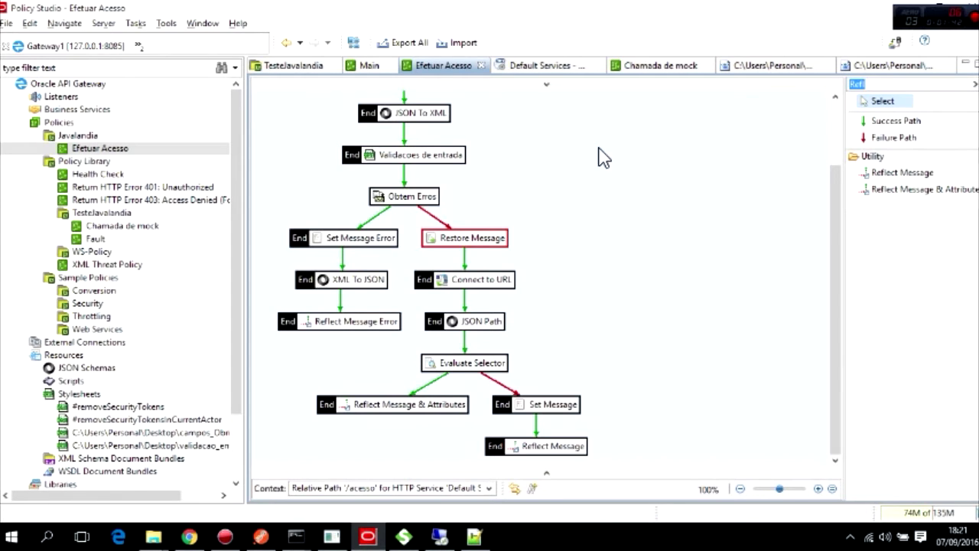
scroll(572, 171, "up", 2)
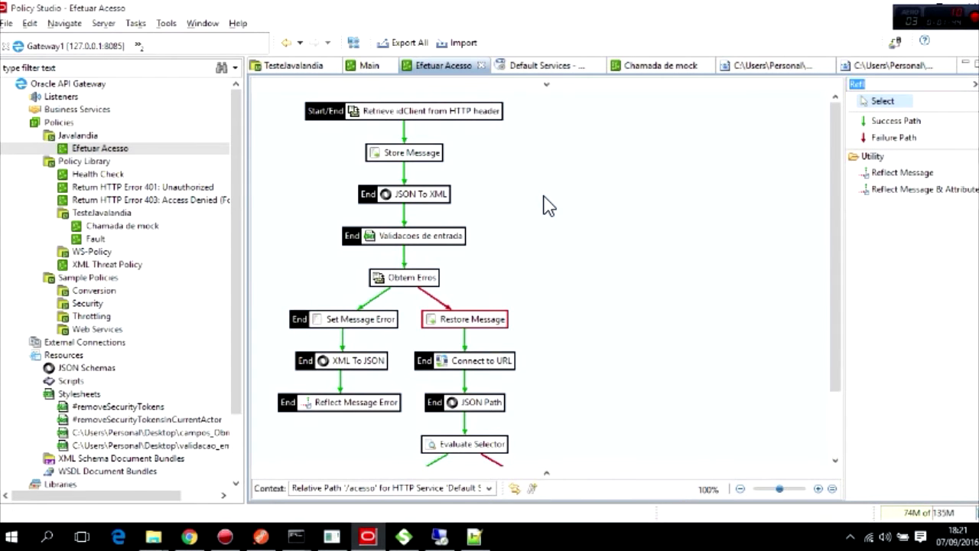
left_click(49, 212)
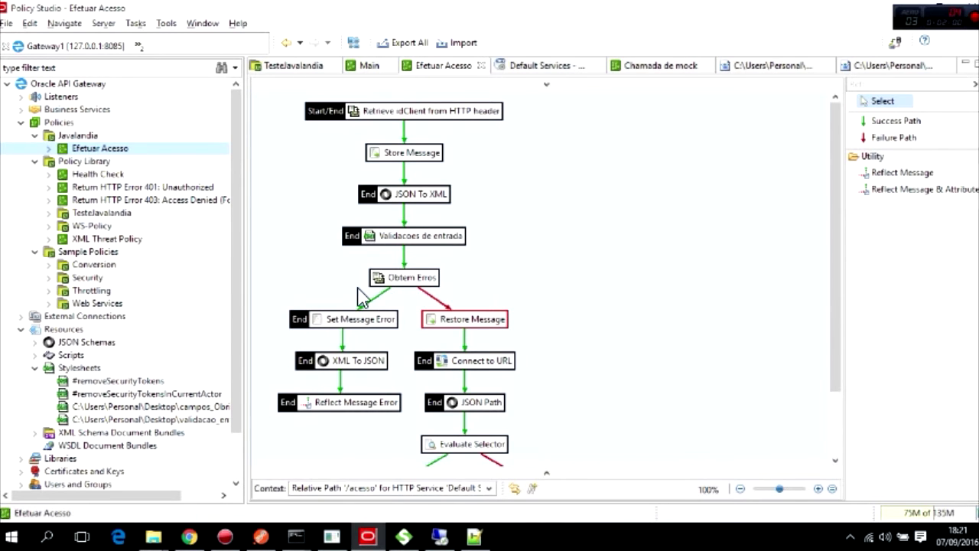
mouse_move(420, 291)
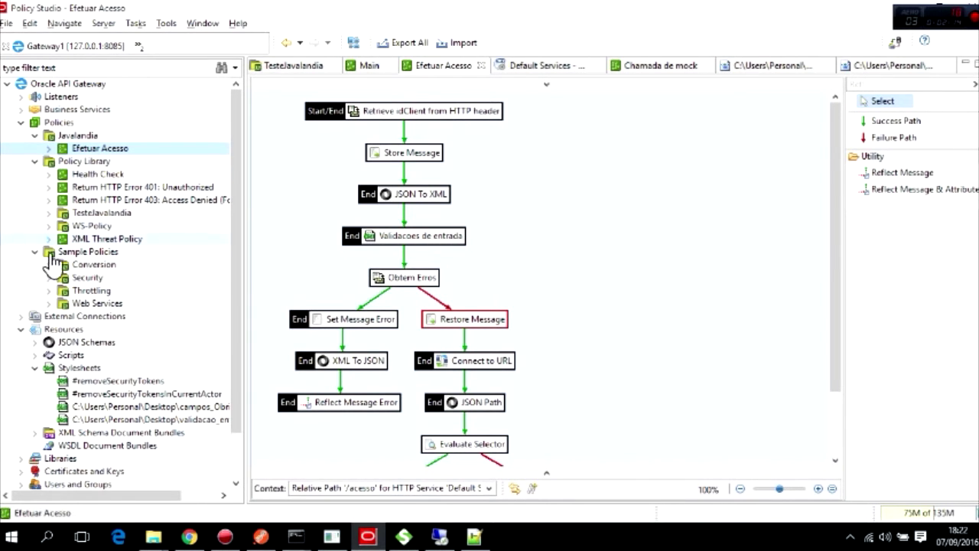
left_click(49, 213)
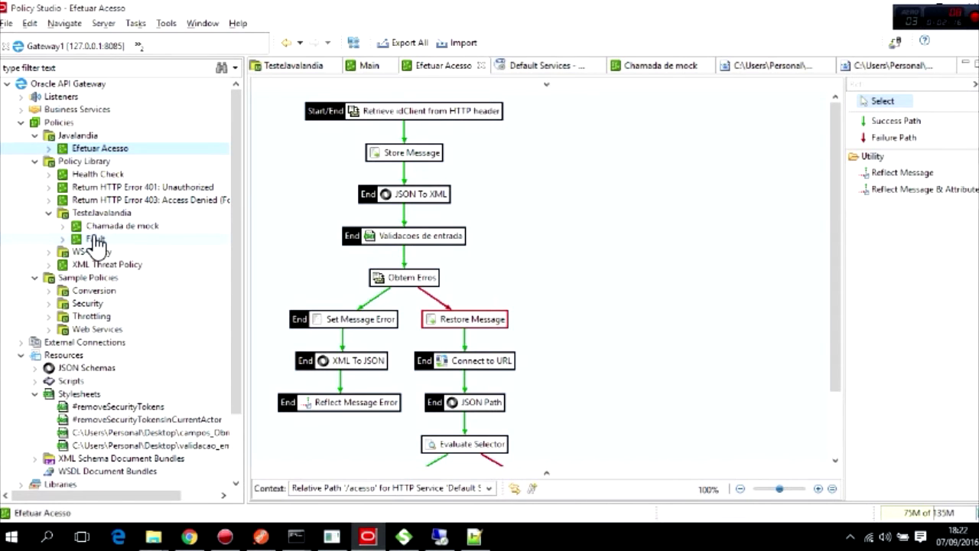
double_click(95, 239)
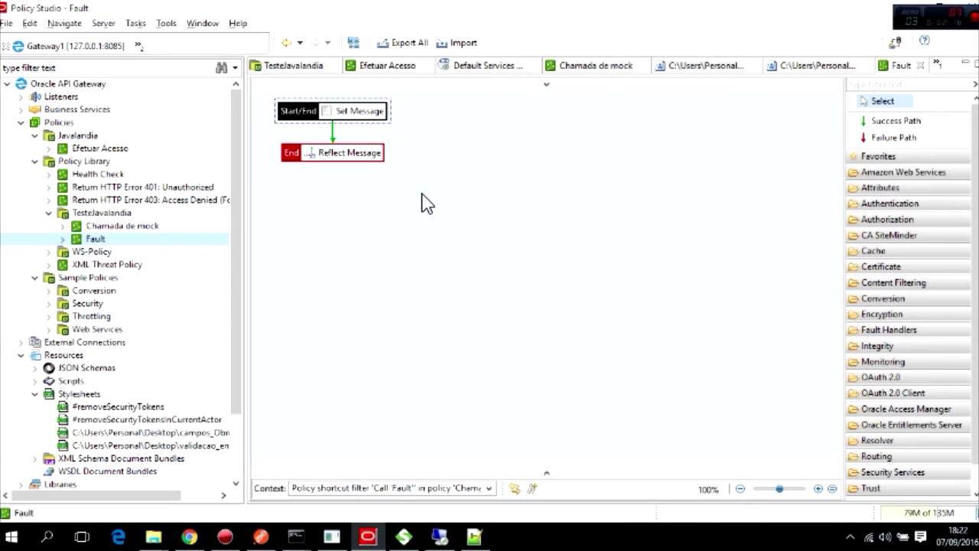
Review the Fault policy's Set Message JSON error body and Reflect Message 500 status unchanged.
double_click(345, 120)
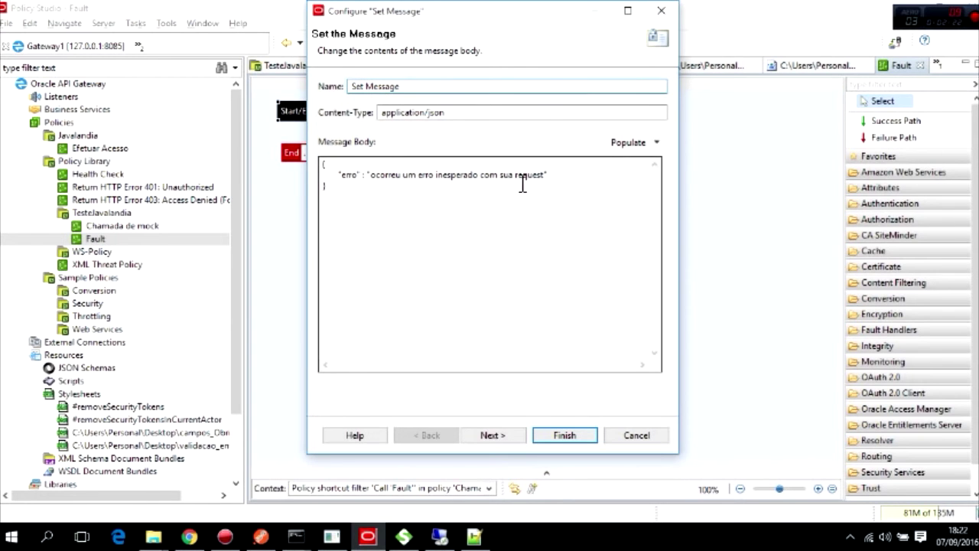
left_click(637, 435)
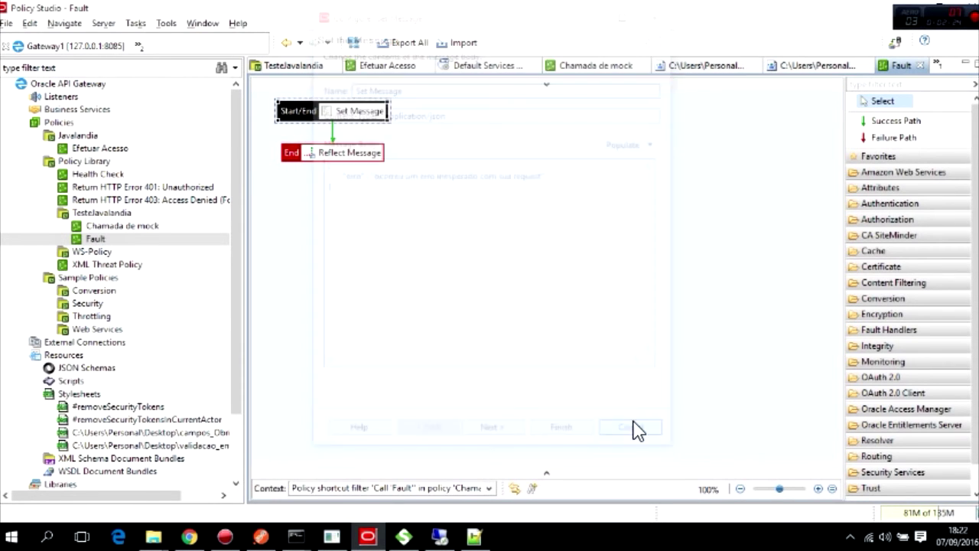
left_click(352, 157)
double_click(354, 157)
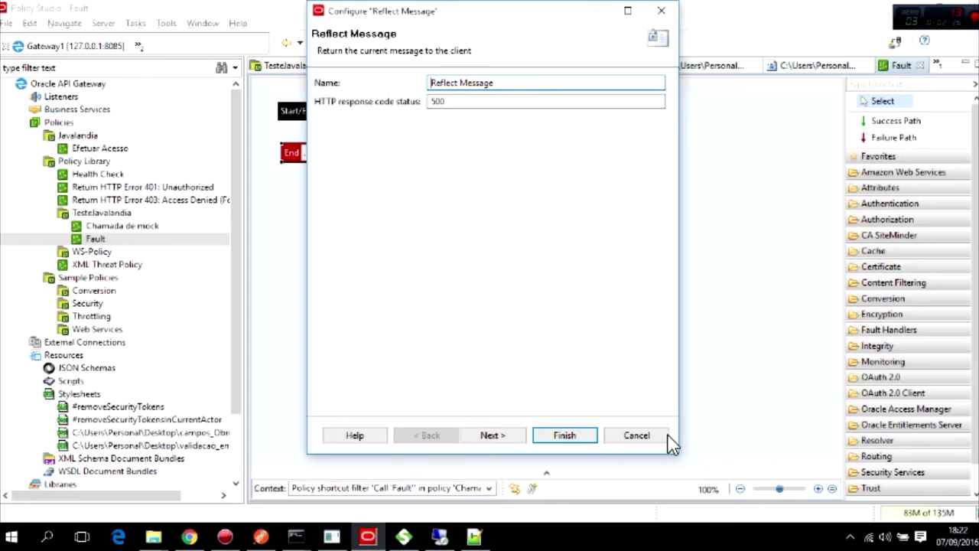
left_click(642, 435)
Return to Efetuar Acesso and filter the palette with 'Pol'.
left_click(114, 148)
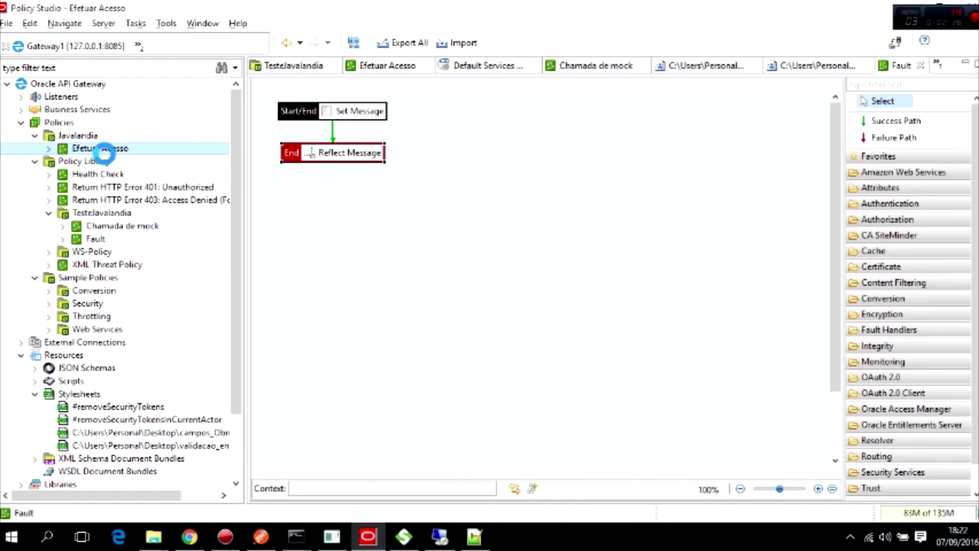
left_click(857, 84)
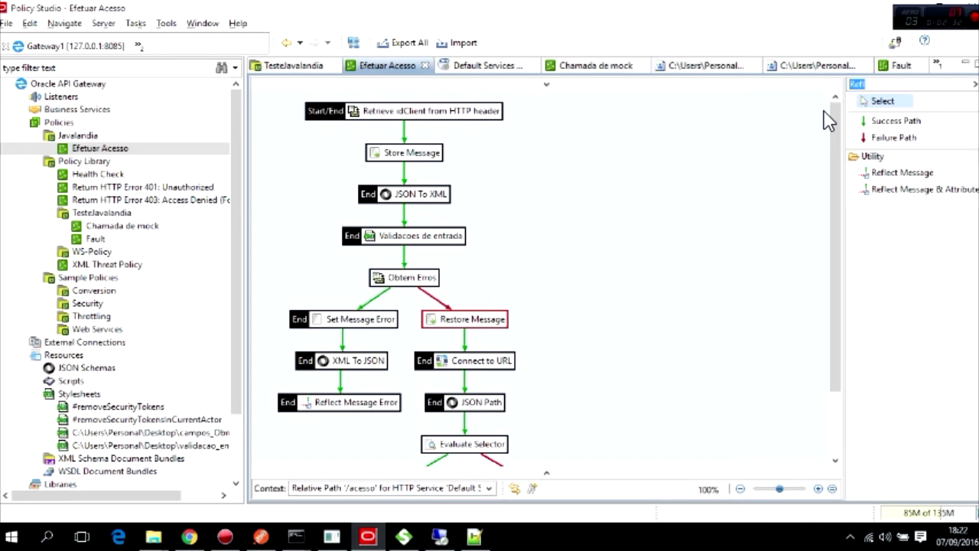
type("Pol")
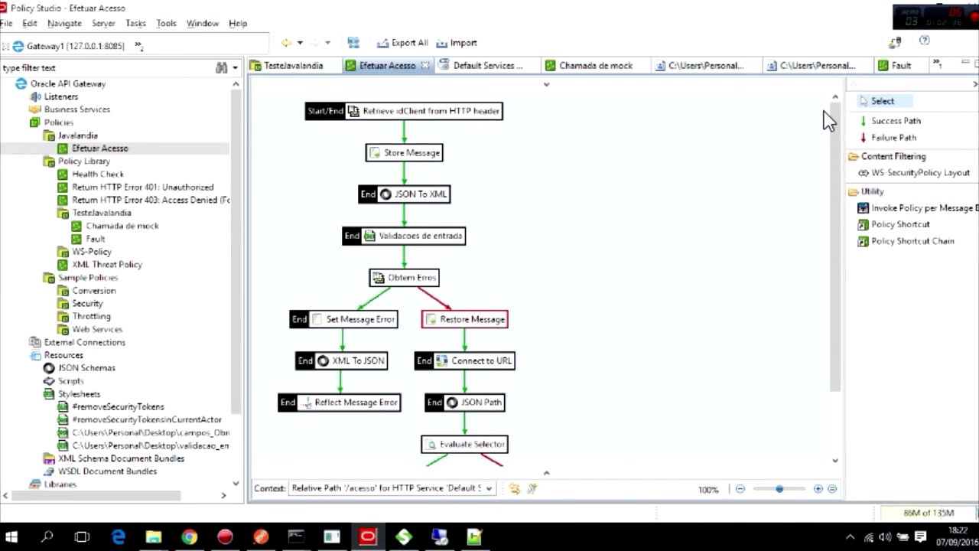
Add a policy shortcut filter to Efetuar Acesso targeting the Fault policy.
left_click_drag(888, 225, 589, 234)
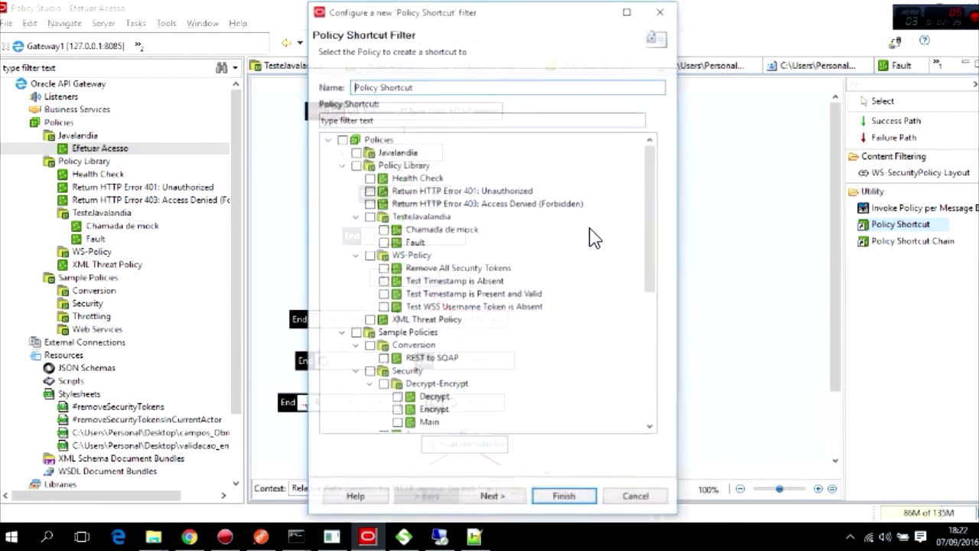
left_click(401, 121)
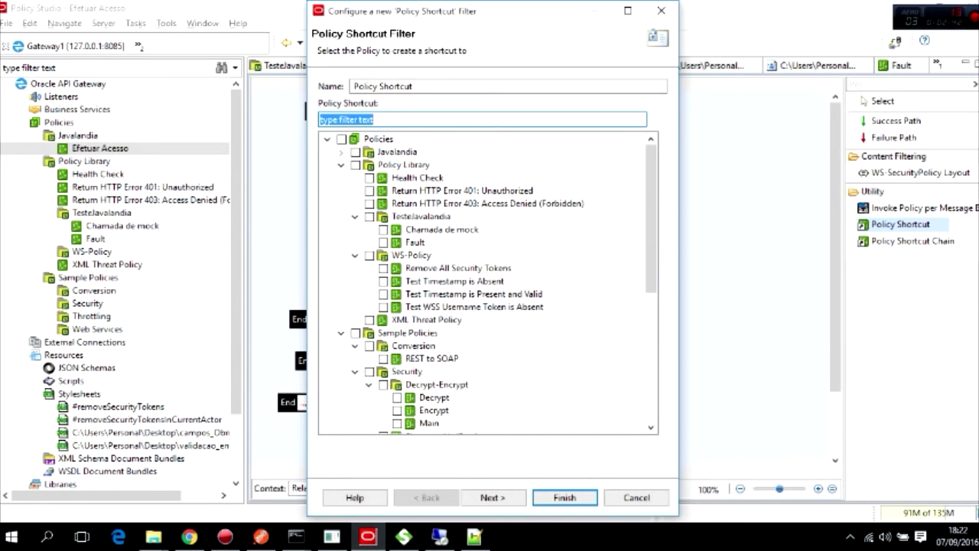
type("Fault")
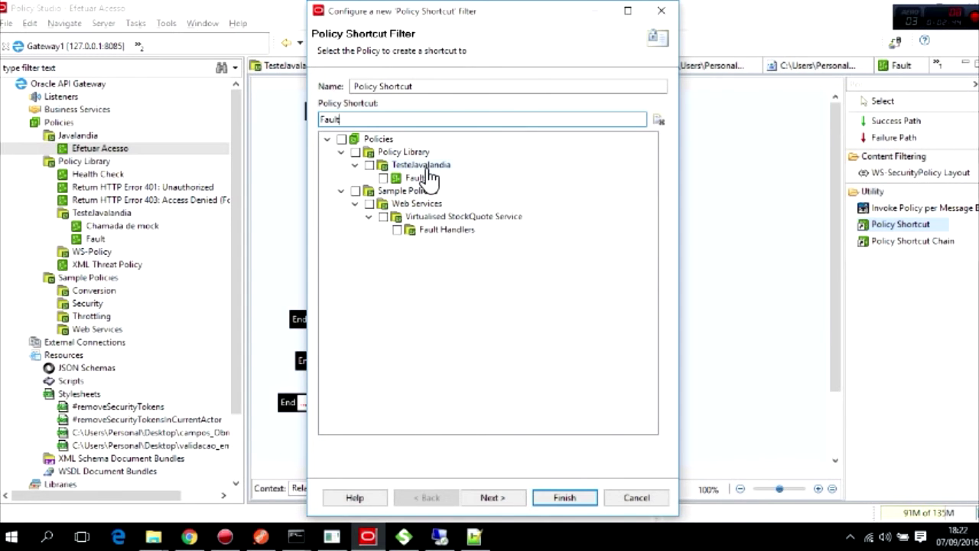
left_click(384, 178)
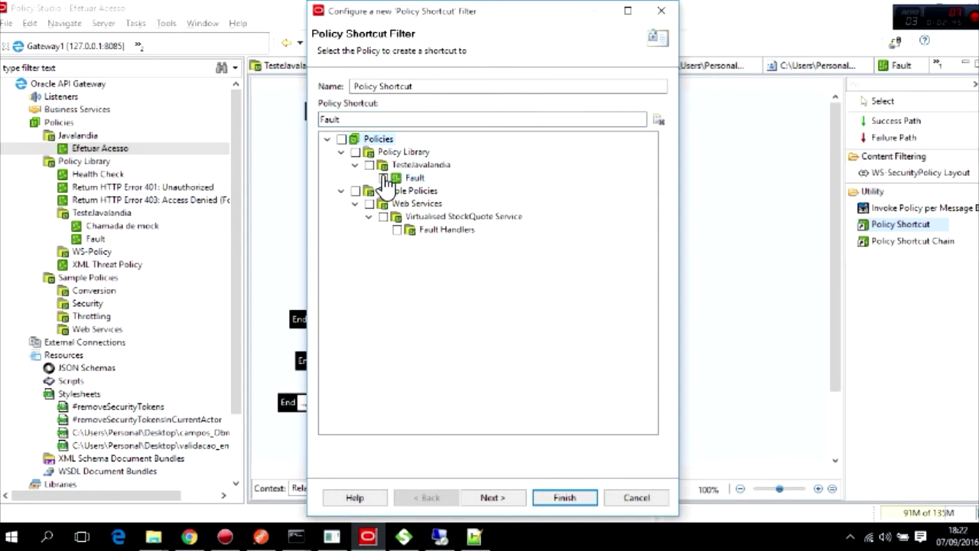
left_click(514, 499)
left_click(563, 505)
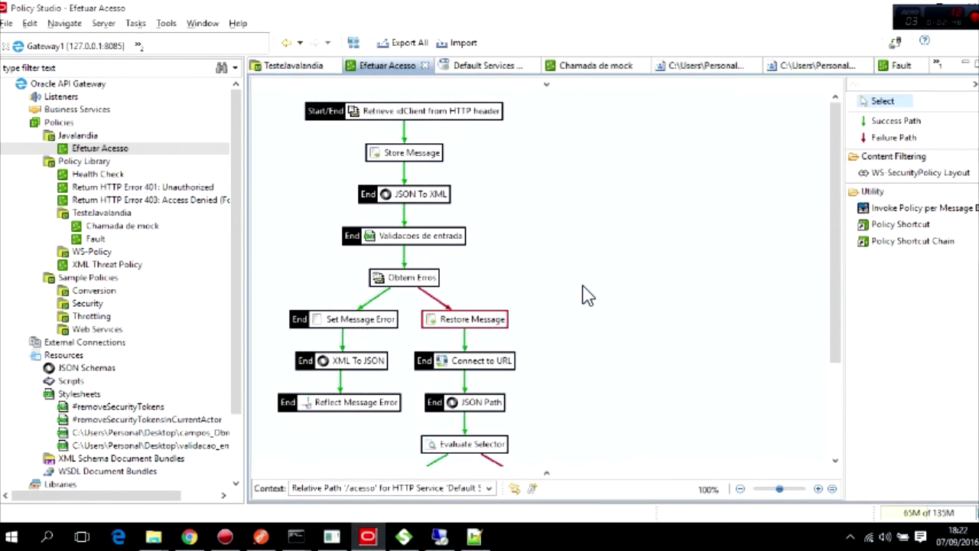
scroll(527, 293, "down", 3)
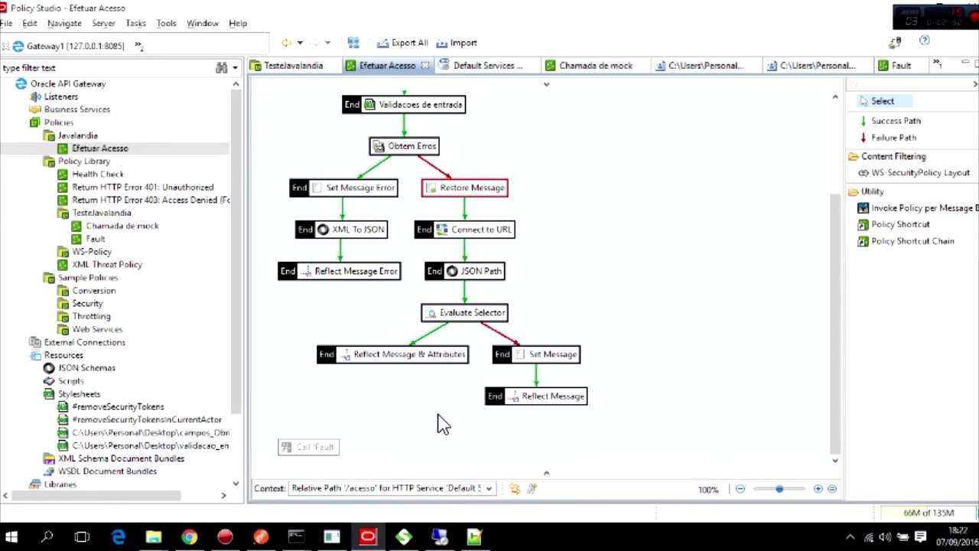
Set the Call 'Fault' node as the policy's fault handler.
right_click(302, 452)
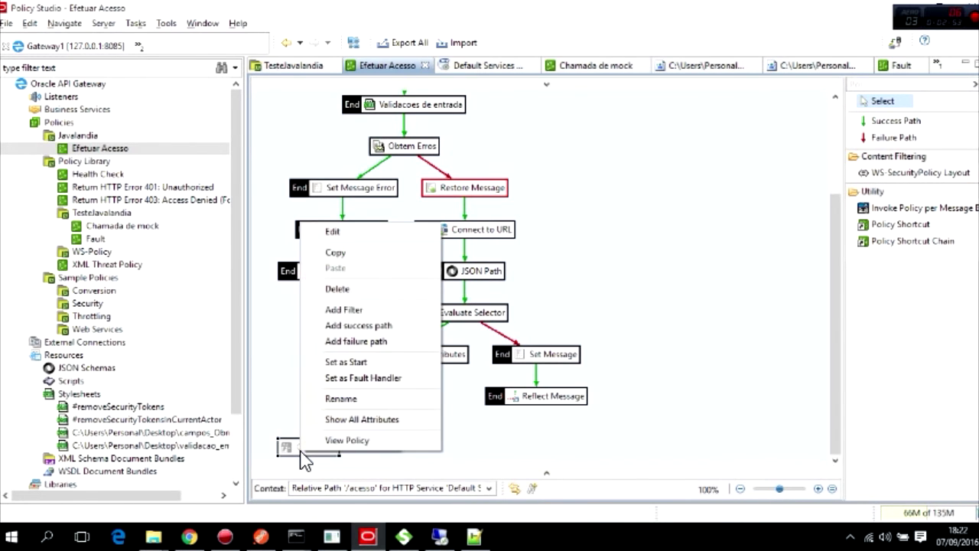
left_click(359, 378)
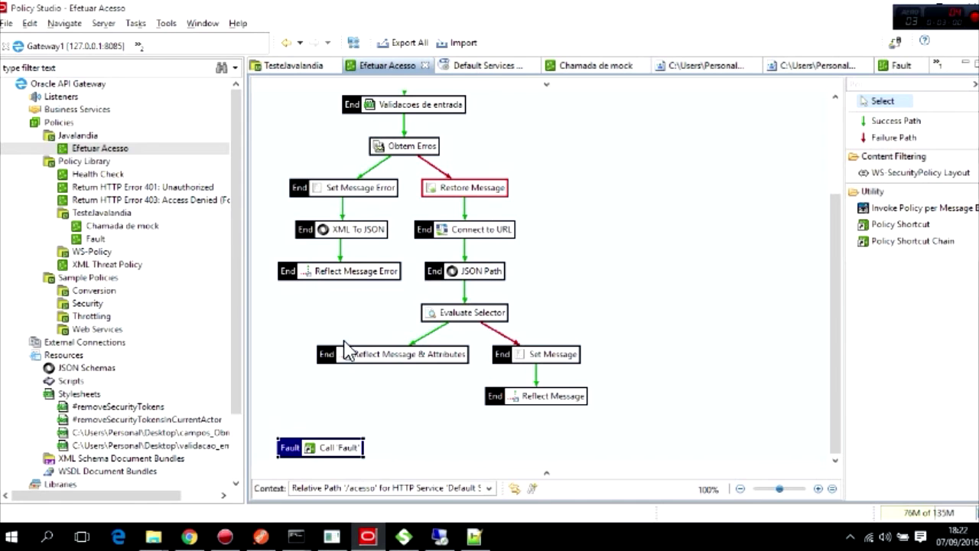
scroll(426, 322, "up", 3)
scroll(426, 322, "down", 3)
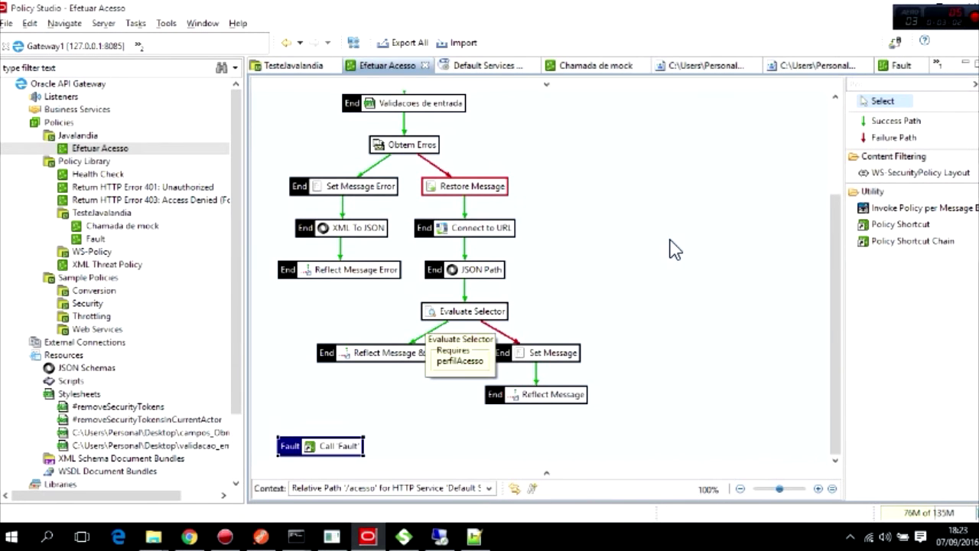
Deploy to Gateway1 and stop the SoapUI REST mock service.
left_click(896, 44)
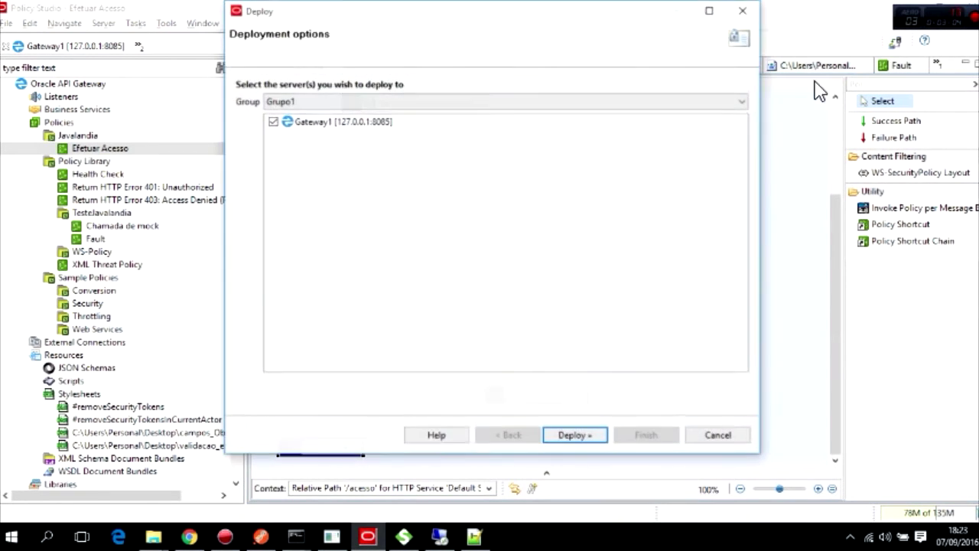
left_click(575, 435)
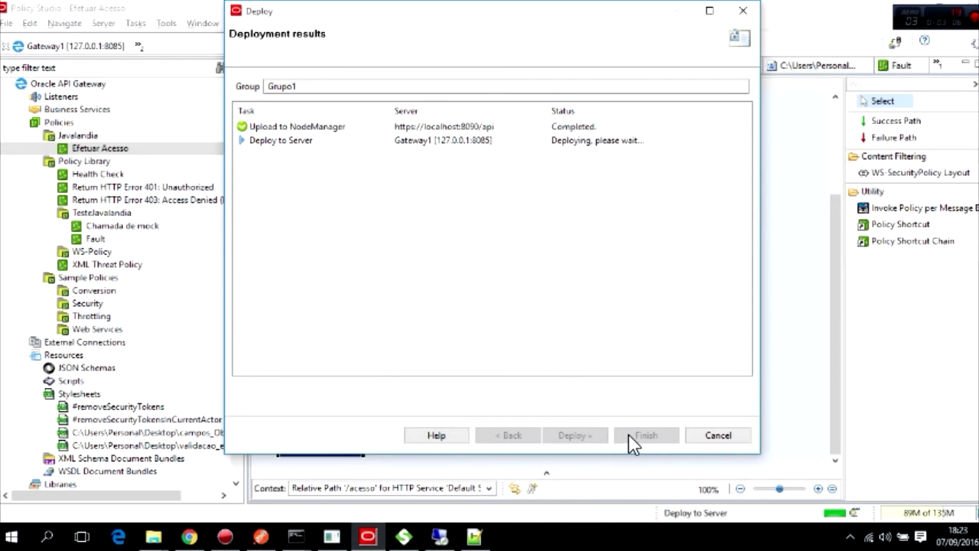
left_click(403, 538)
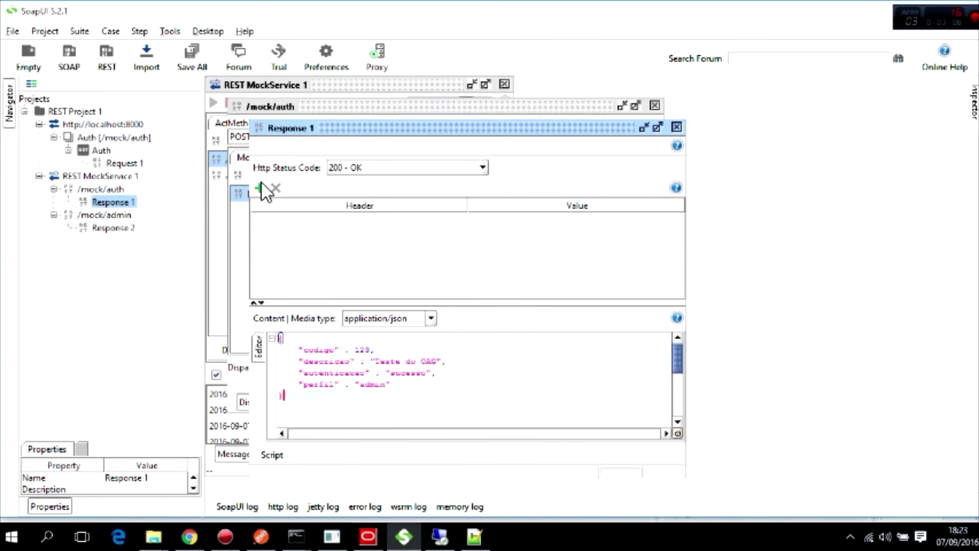
left_click(677, 127)
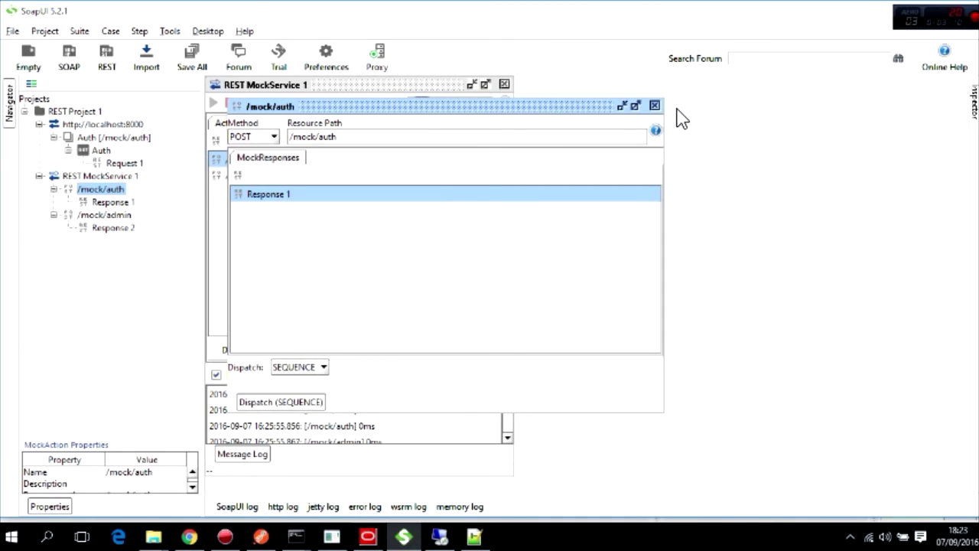
left_click(654, 105)
left_click(229, 103)
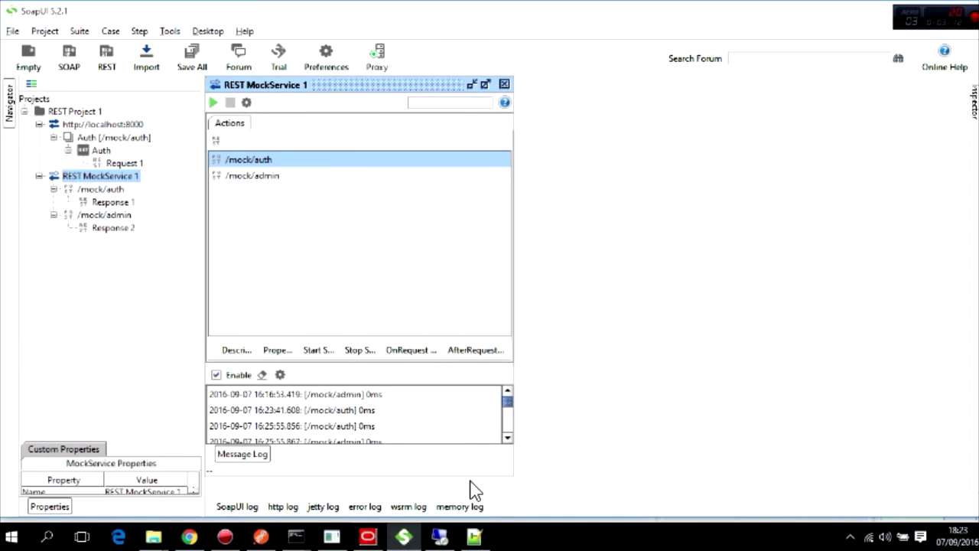
Finish the deployment and resend POST /acesso, getting a 500 JSON erro response.
mouse_move(449, 543)
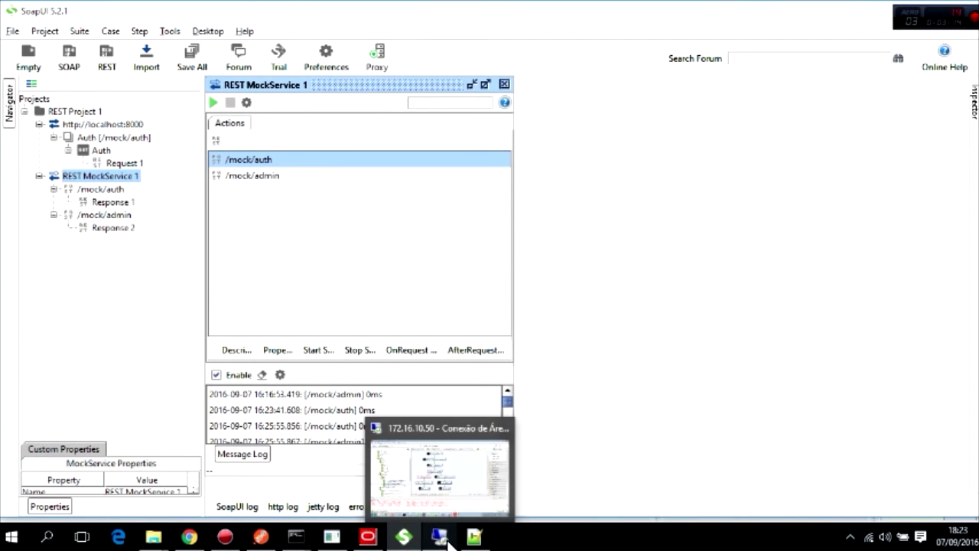
left_click(368, 537)
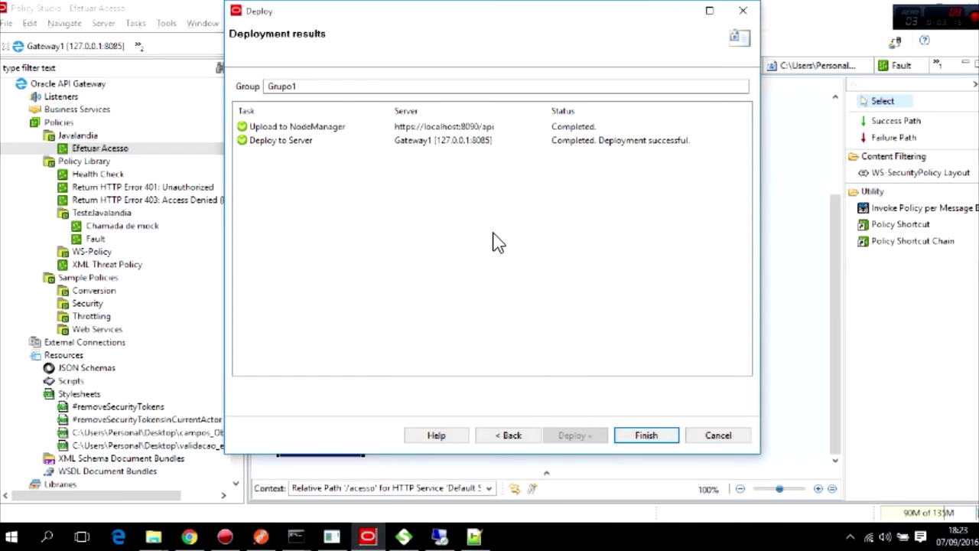
left_click(647, 436)
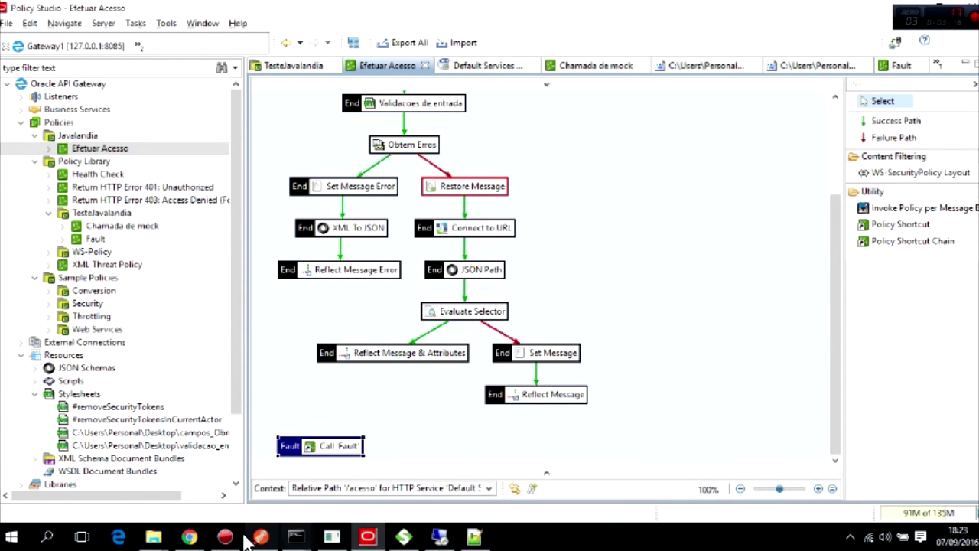
left_click(191, 541)
left_click(263, 540)
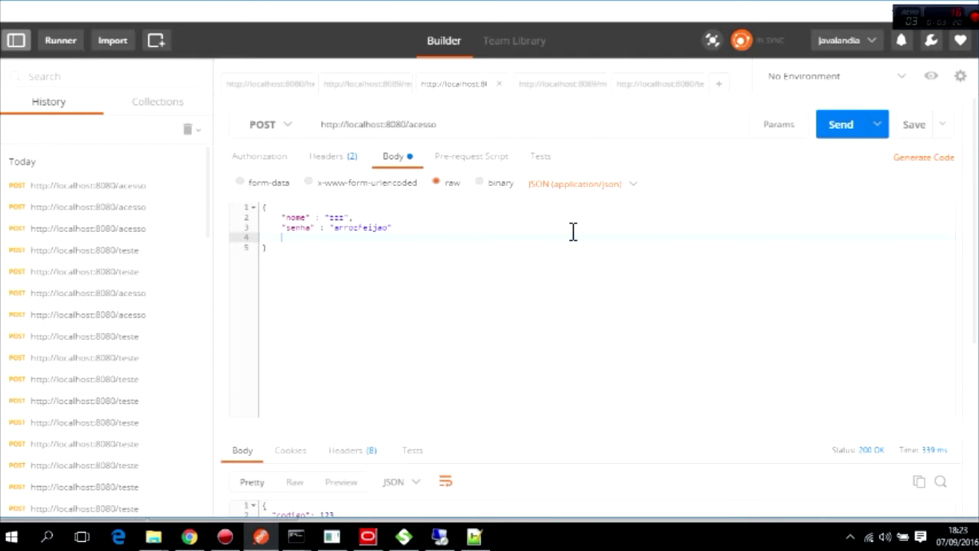
left_click(842, 127)
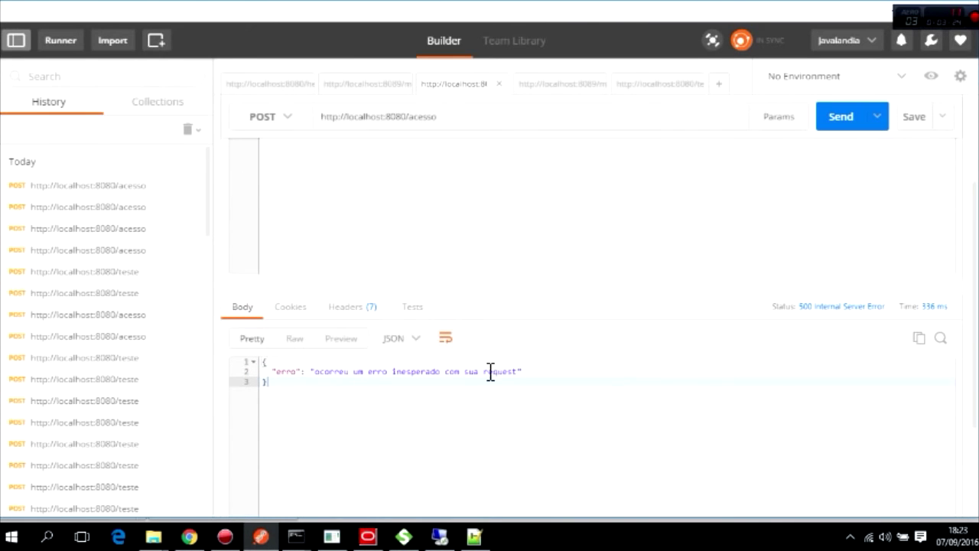
left_click(190, 536)
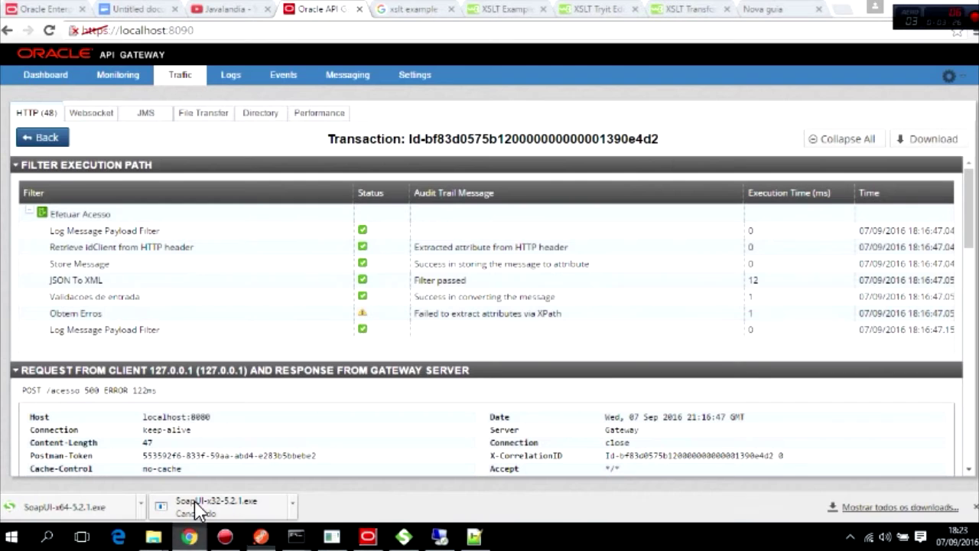
Refresh the HTTP traffic list and open the newest /acesso 500 transaction.
left_click(38, 135)
left_click(127, 144)
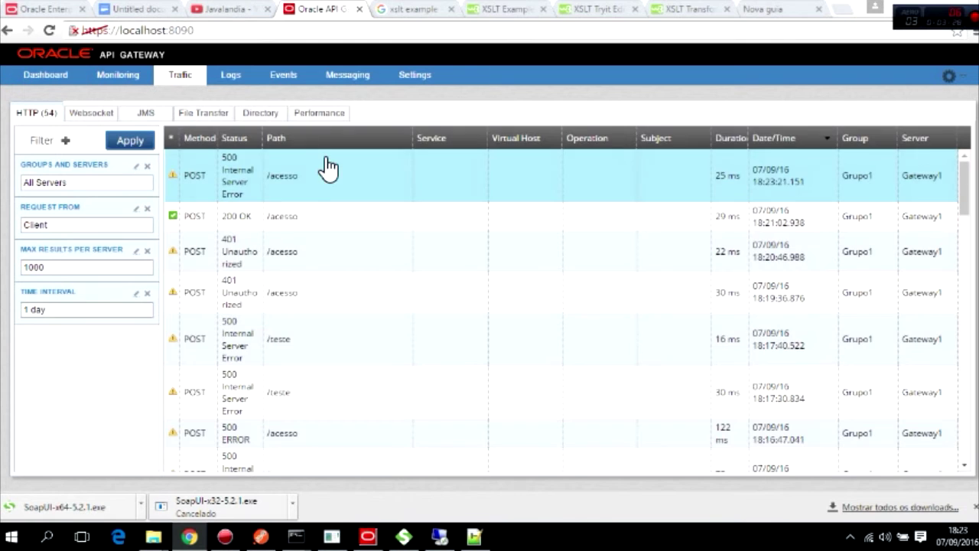
left_click(325, 175)
Review the transaction's Filter Execution Path through Call 'Fault', then return to Policy Studio.
scroll(332, 249, "down", 2)
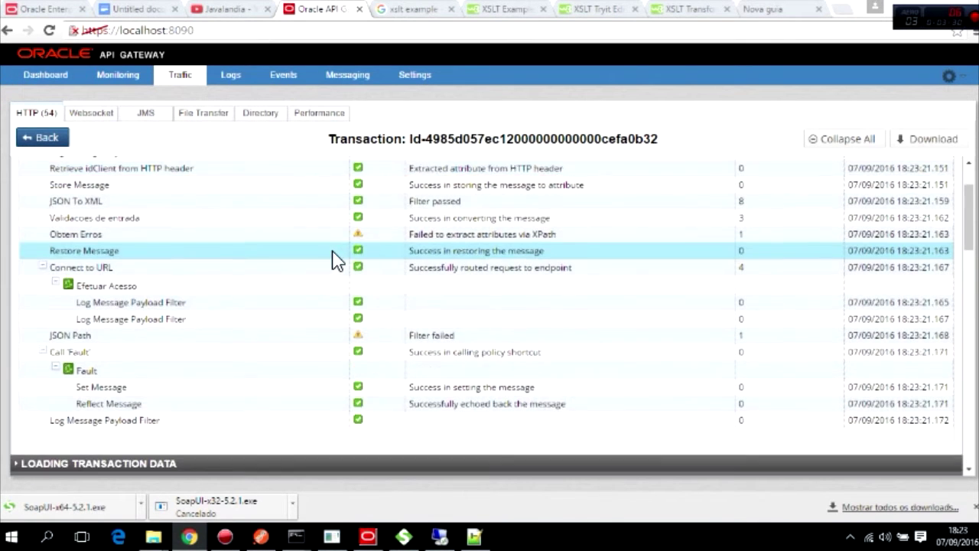
scroll(320, 243, "up", 2)
scroll(140, 298, "down", 1)
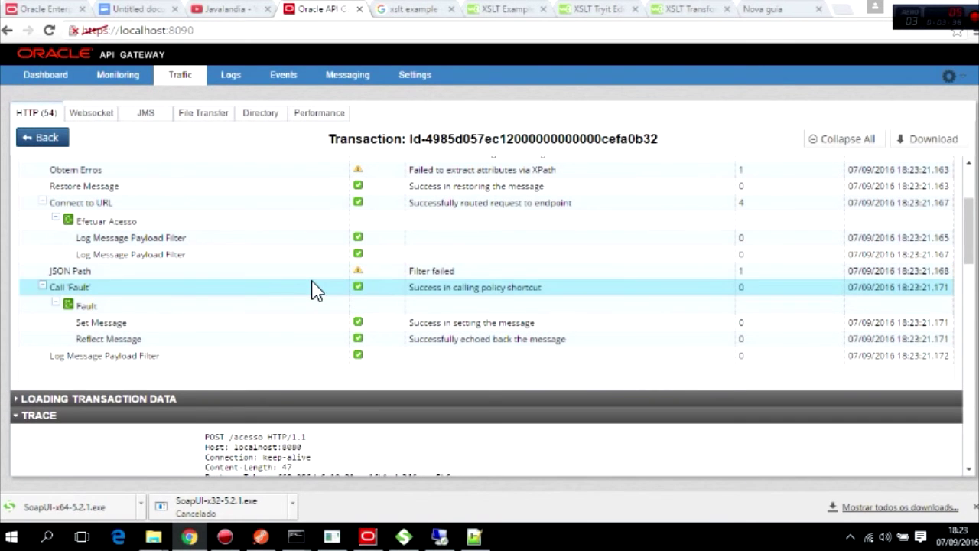
scroll(314, 288, "down", 1)
scroll(82, 242, "up", 1)
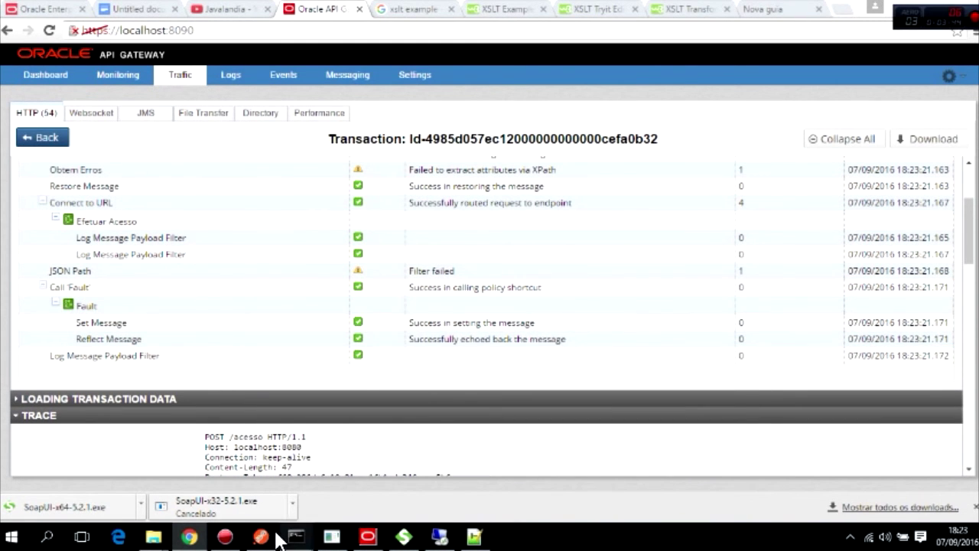
left_click(368, 536)
Select the Call 'Fault' node and review the Efetuar Acesso filters across the canvas.
left_click(306, 448)
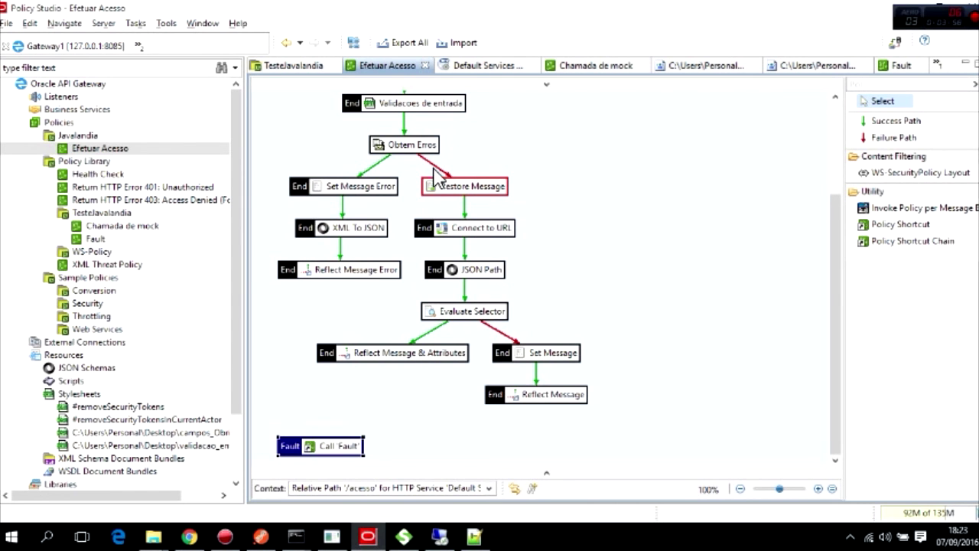
scroll(471, 310, "up", 3)
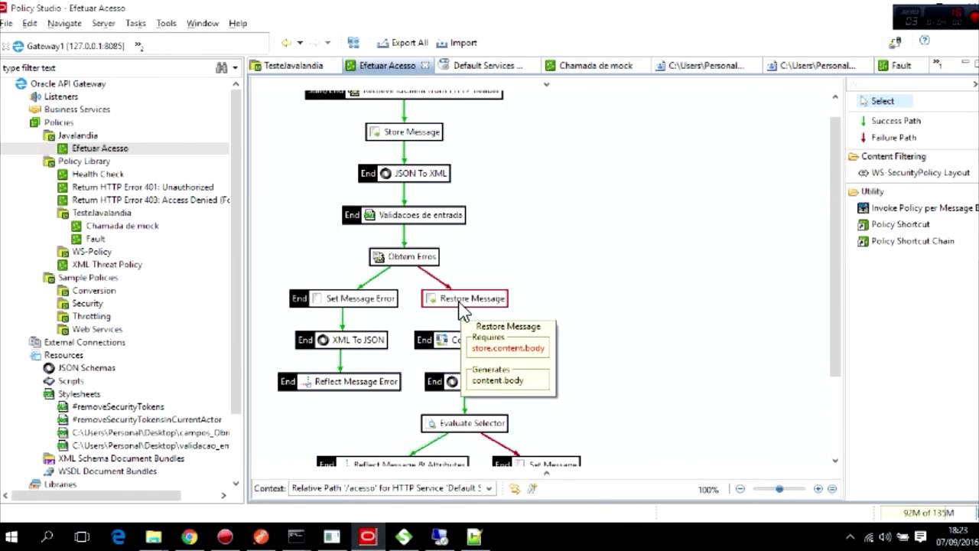
scroll(465, 315, "down", 2)
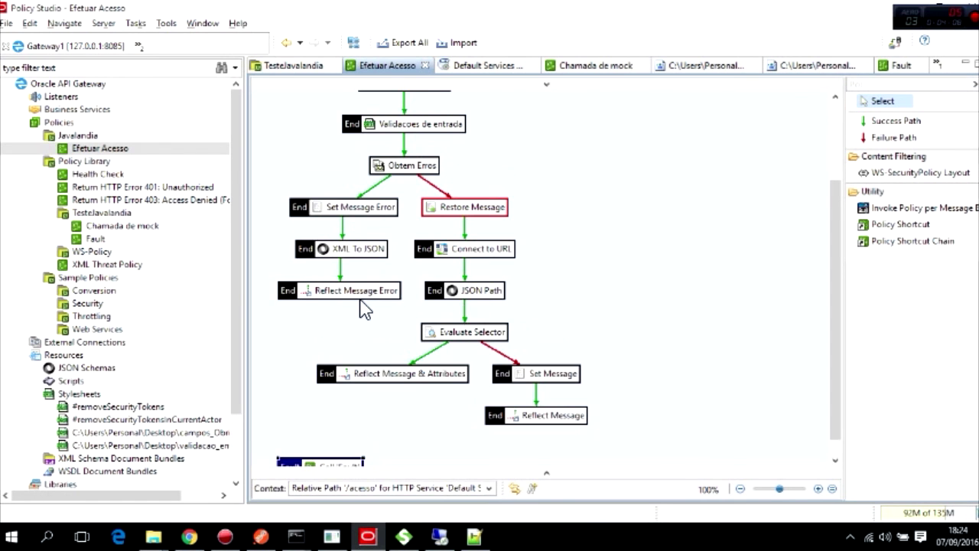
scroll(365, 303, "down", 1)
scroll(398, 309, "up", 5)
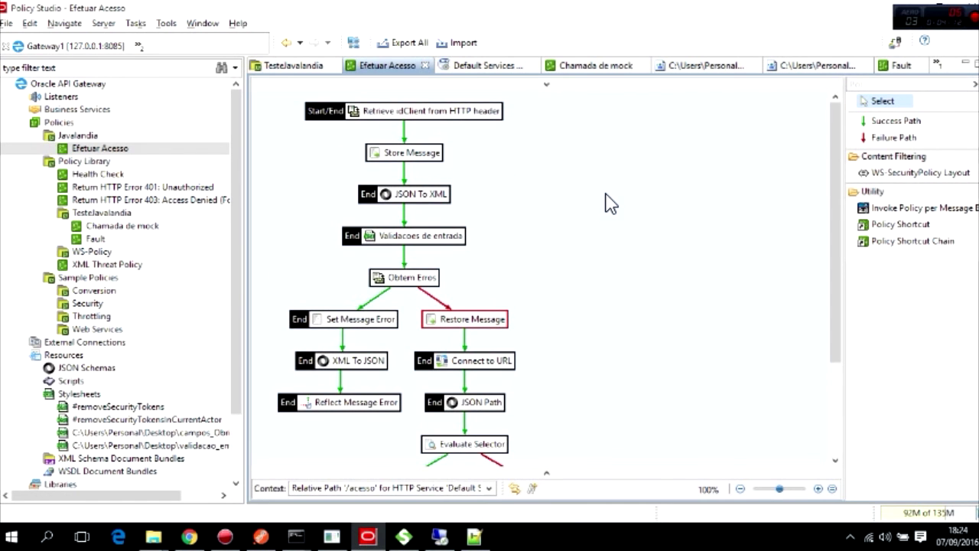
scroll(610, 203, "down", 5)
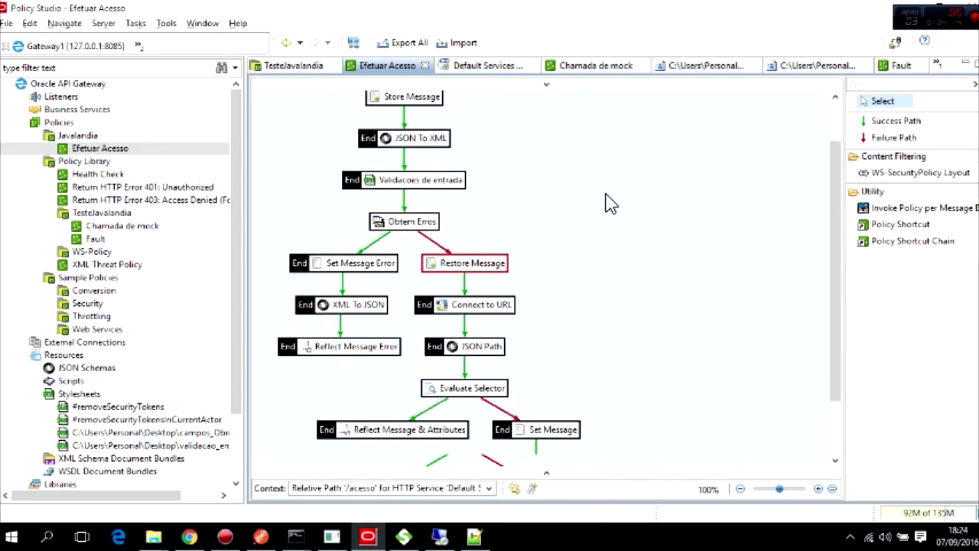
scroll(610, 203, "up", 5)
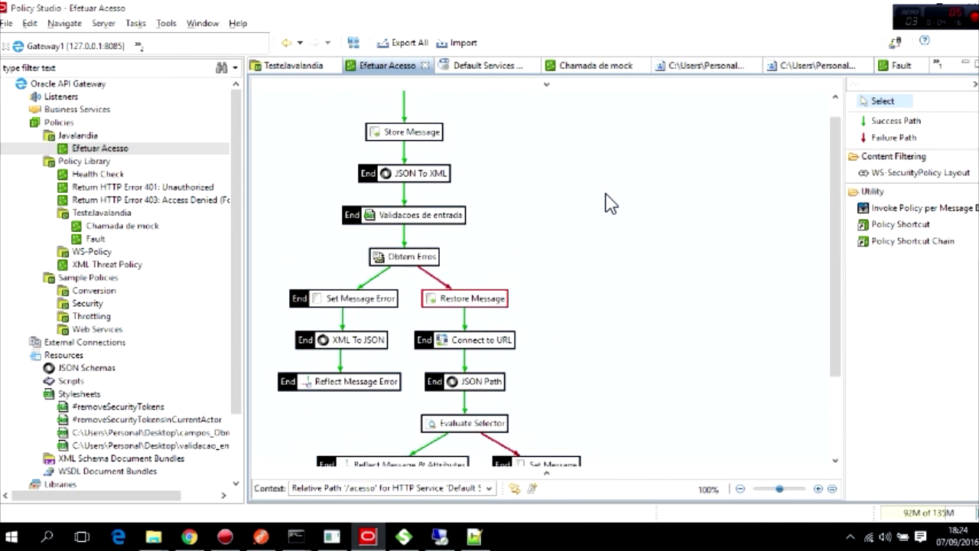